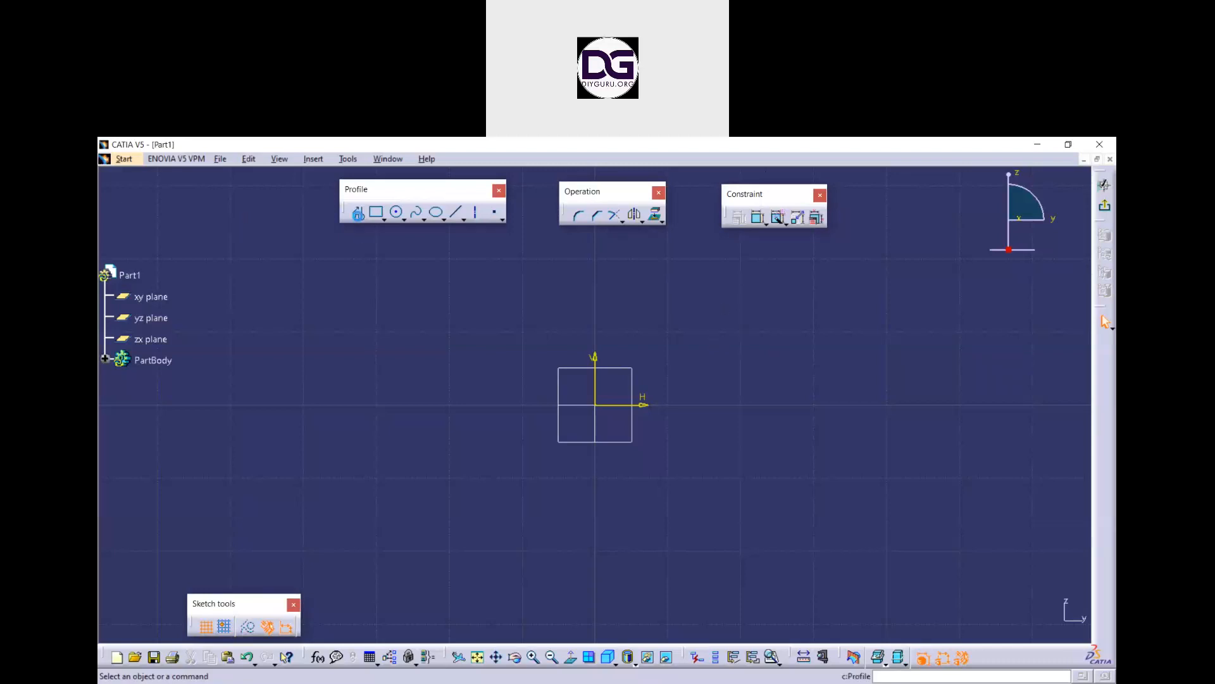
Step: Sketch a hexagon with sides about 12 mm long beside the origin and move its across-sides dimension line farther out
left_click(358, 212)
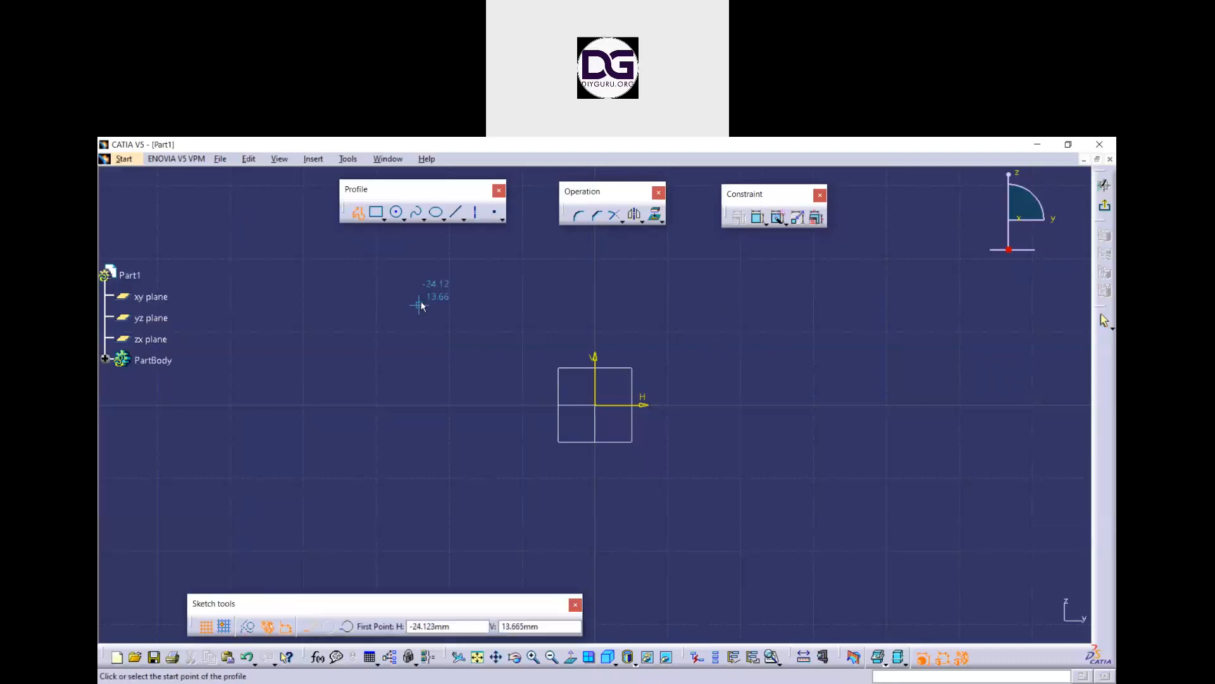
left_click(385, 218)
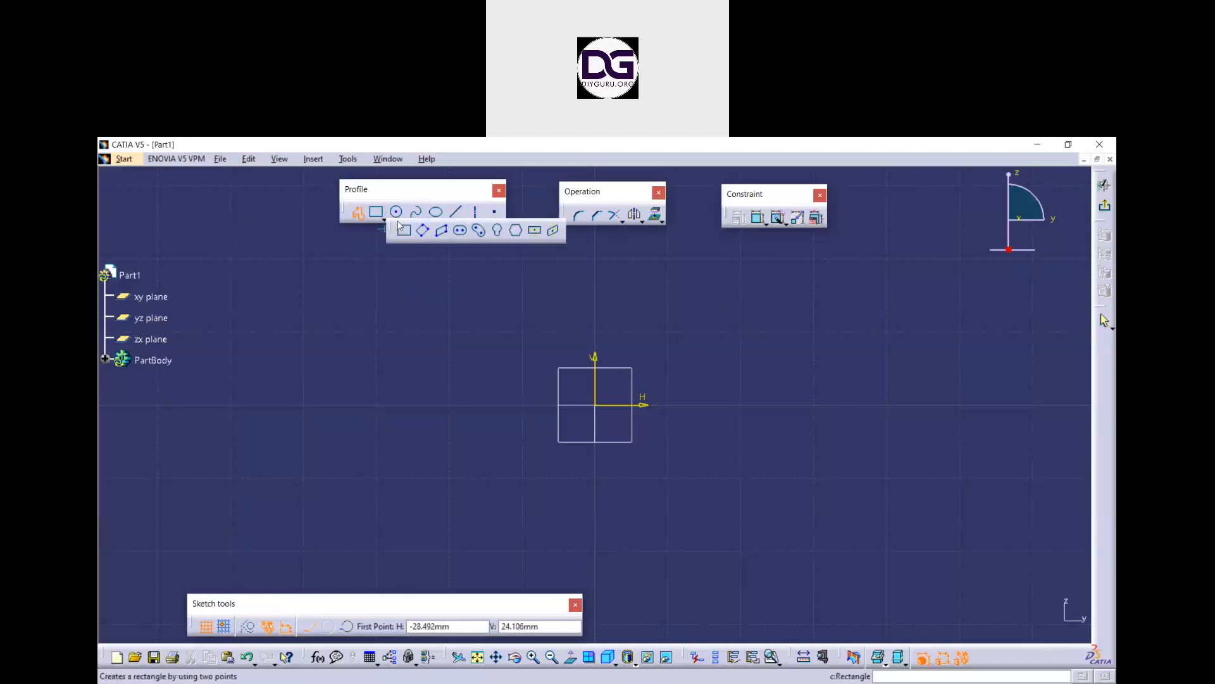
left_click(518, 231)
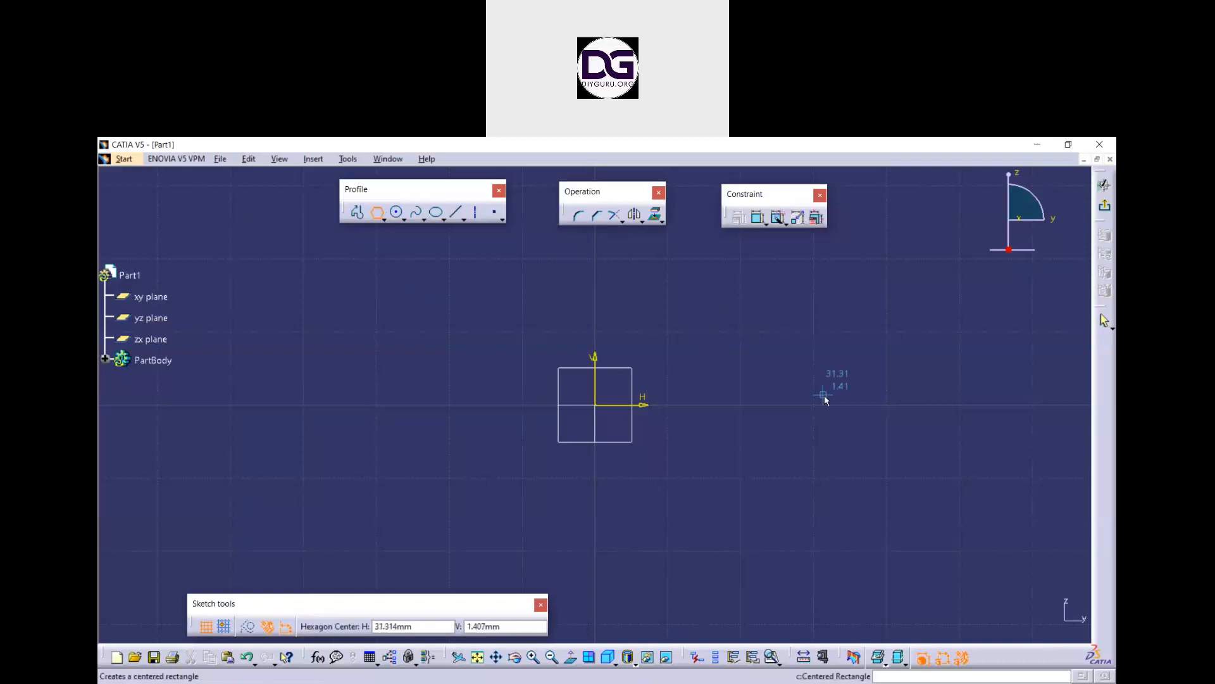
left_click(819, 374)
left_click(760, 324)
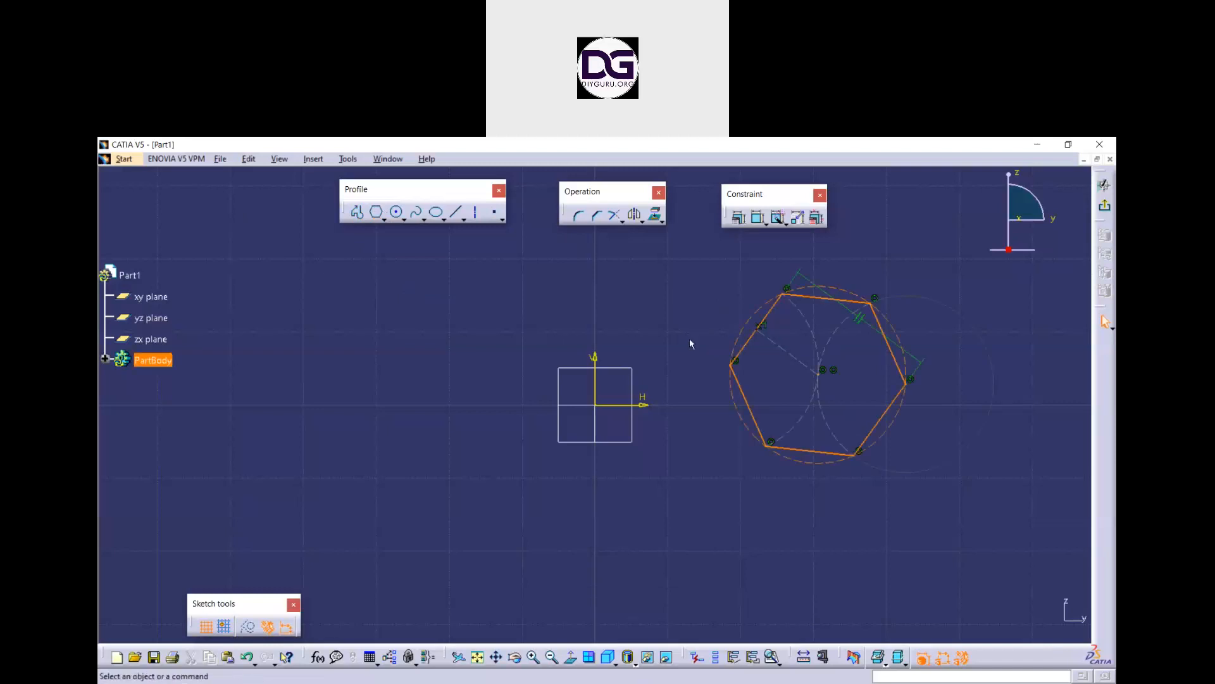
left_click_drag(876, 342, 907, 287)
left_click(841, 329)
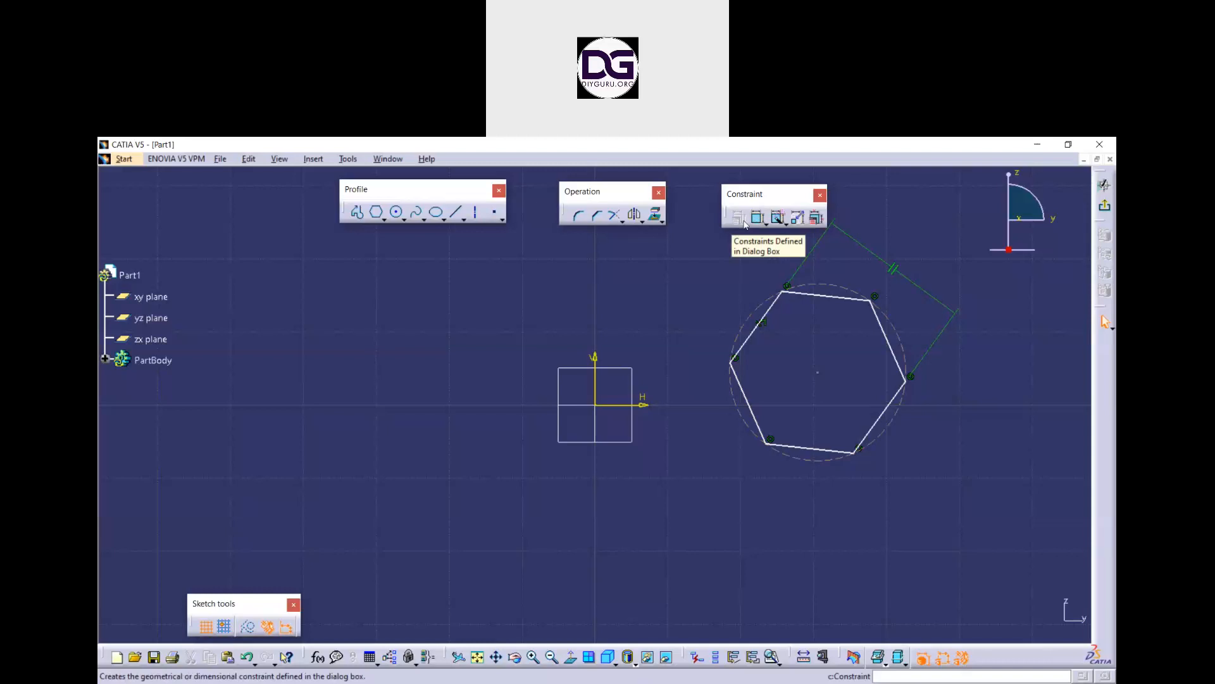
Step: Select the entire hexagon, examine which constraints can be defined for it, and cancel without applying any
left_click_drag(937, 518, 732, 281)
left_click_drag(916, 546, 720, 285)
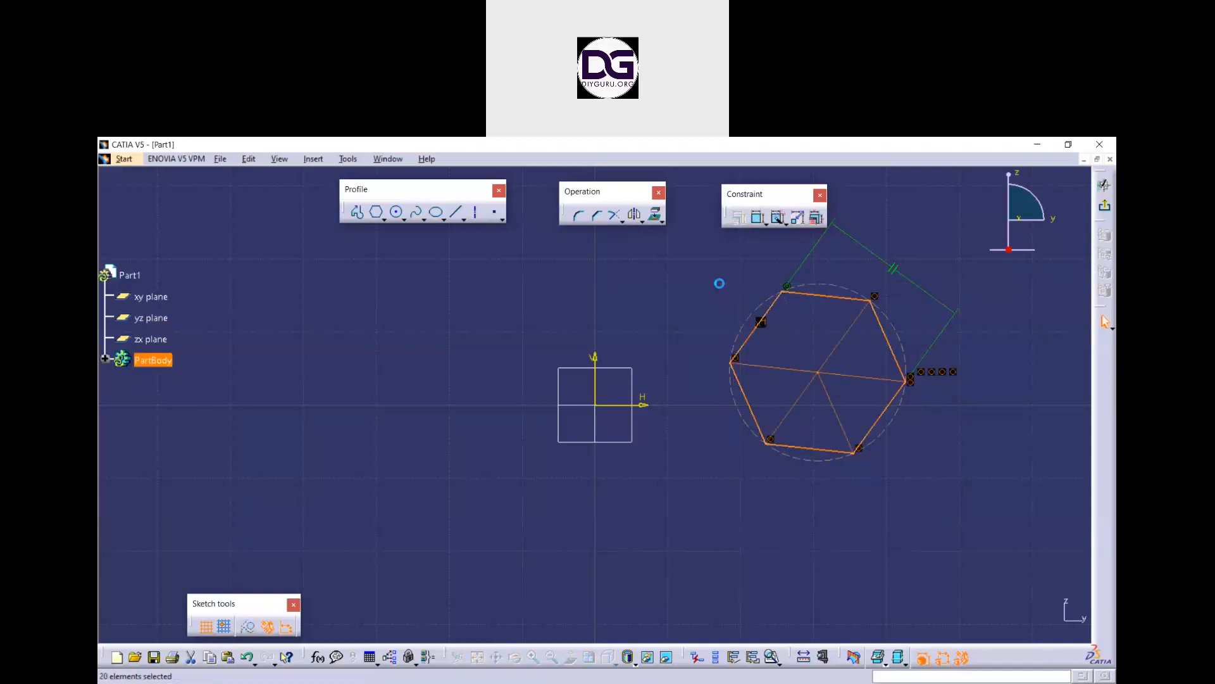
left_click(738, 218)
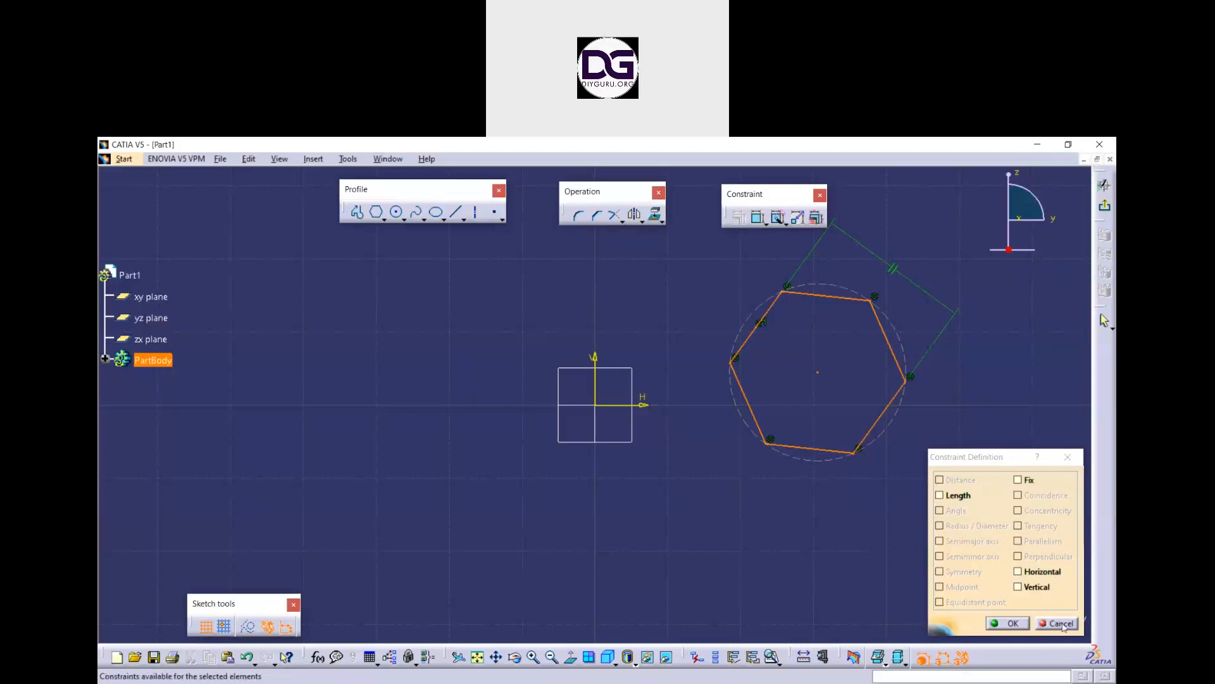
left_click(1061, 624)
Step: Try a vertical, a horizontal plus a length constraint on the hexagon's lower-left edge, cancelling the constraint definition
left_click(787, 456)
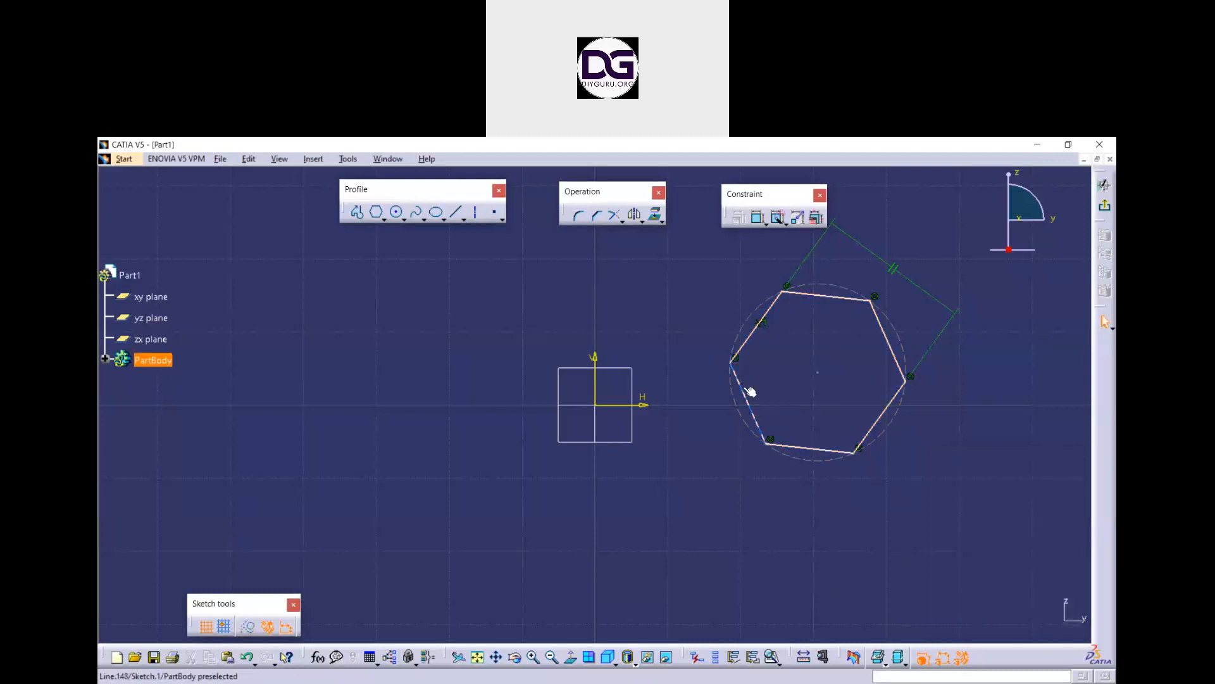
left_click(749, 392)
left_click(739, 217)
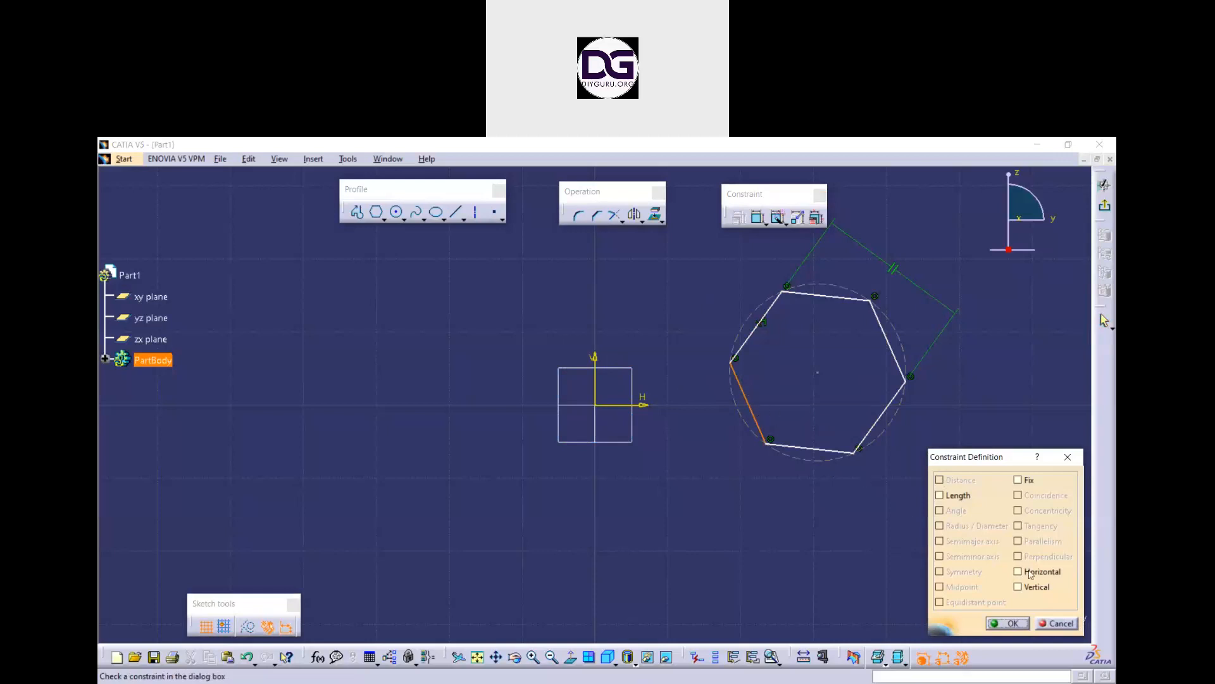
left_click(1038, 587)
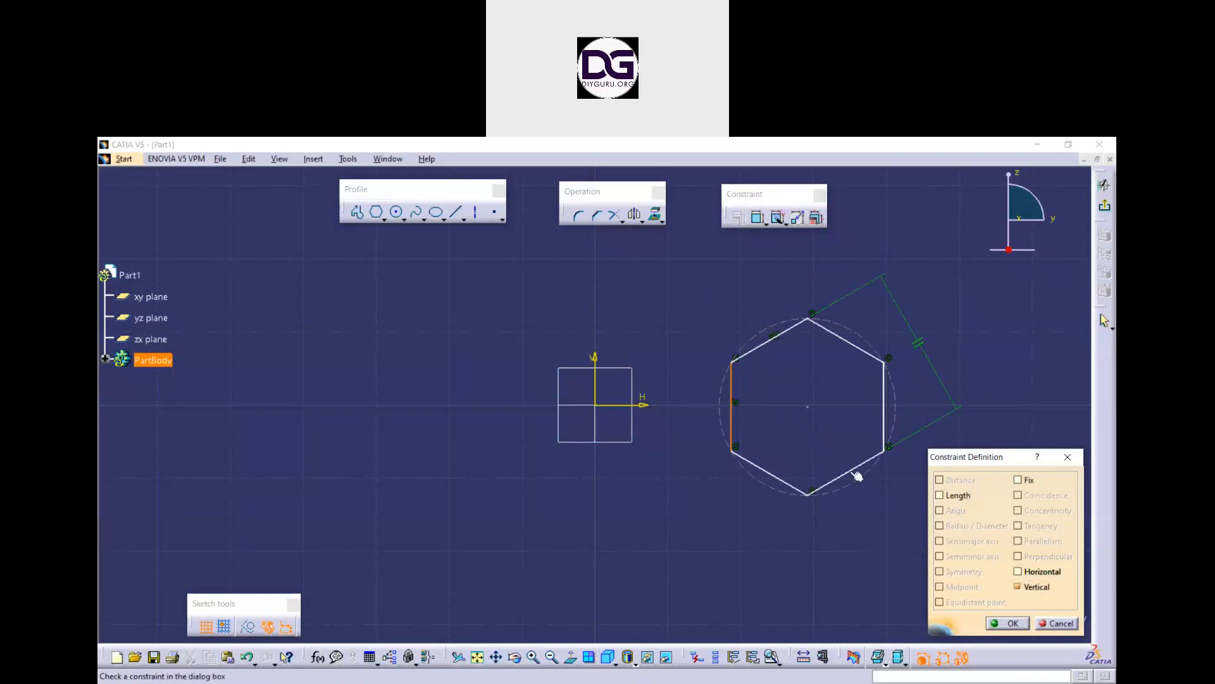
left_click(1019, 586)
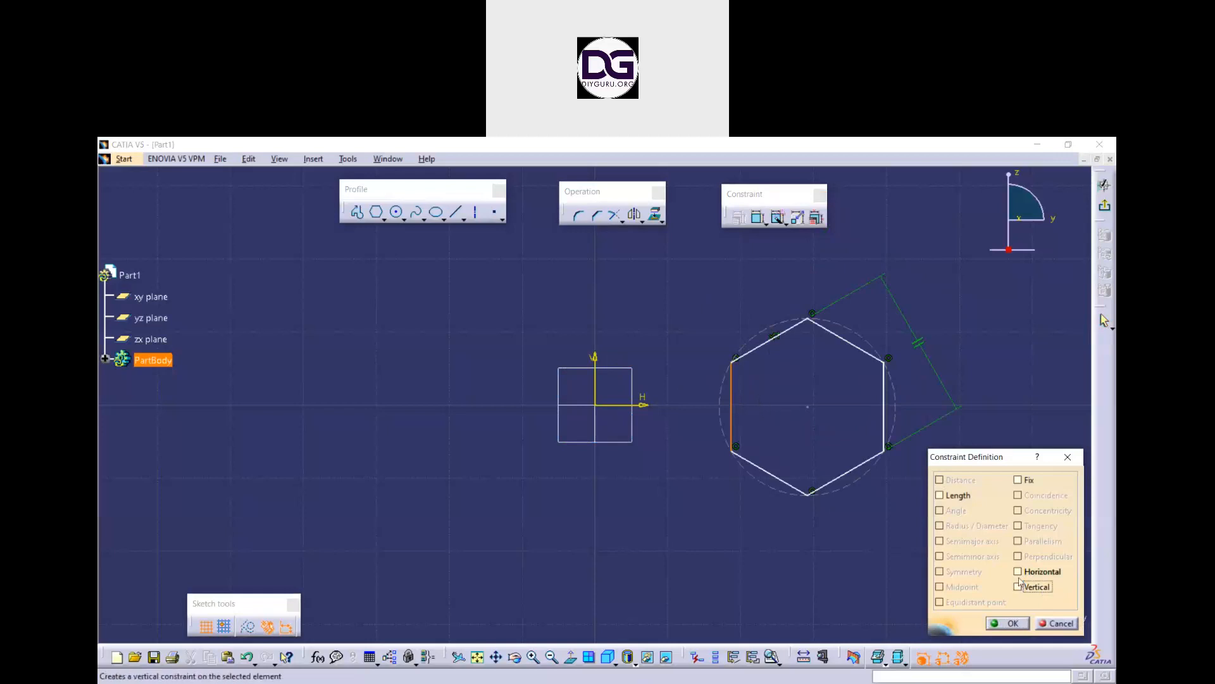
left_click(1019, 571)
middle_click_drag(783, 356, 784, 418)
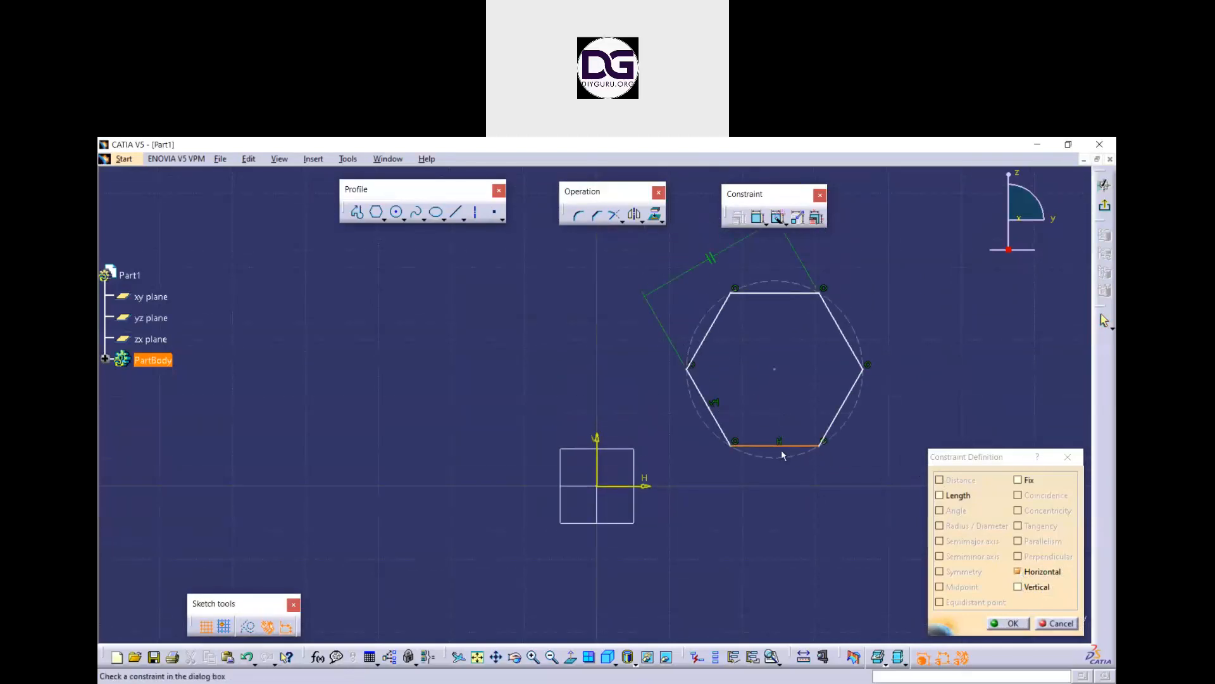
left_click(941, 496)
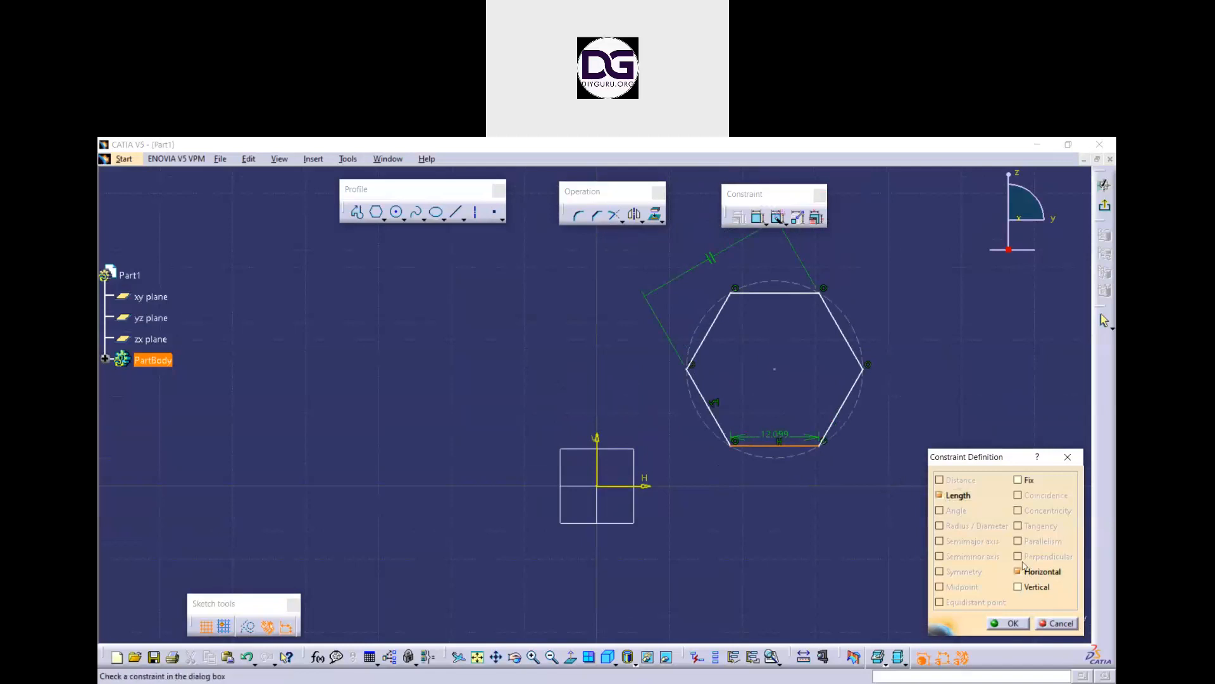
left_click(1055, 624)
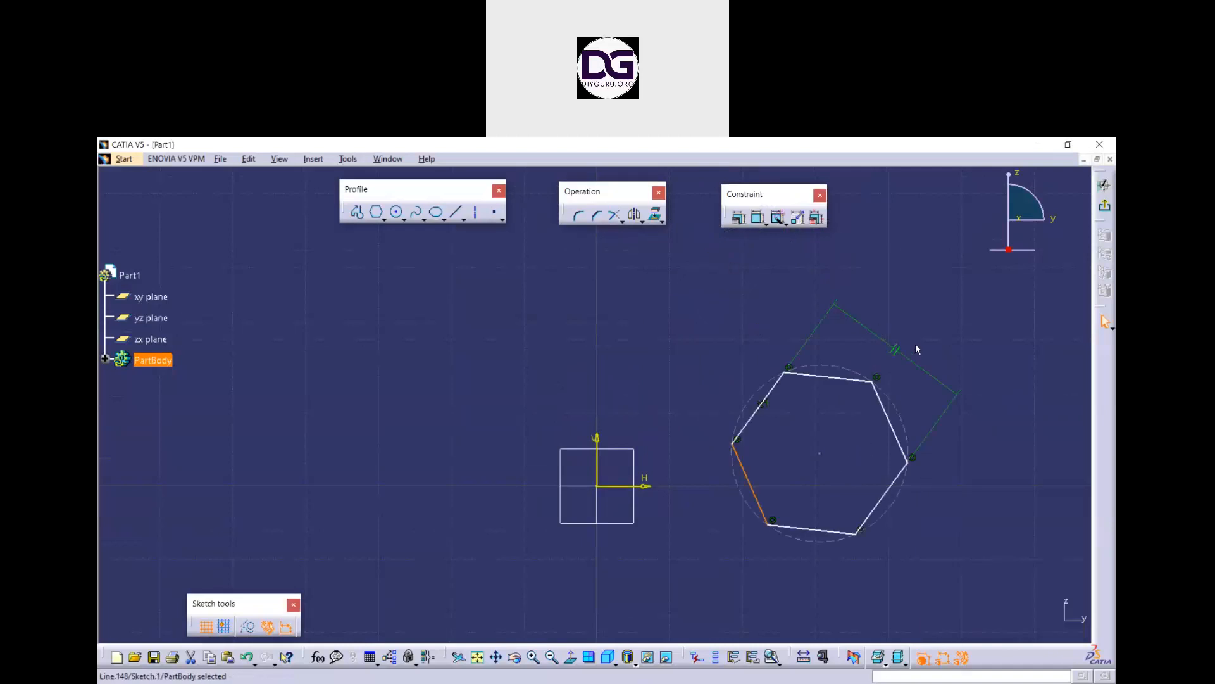
Step: Delete the dimension between the hexagon's opposite sides and stretch the hexagon outward by its upper-right edge
left_click(901, 353)
key("Delete")
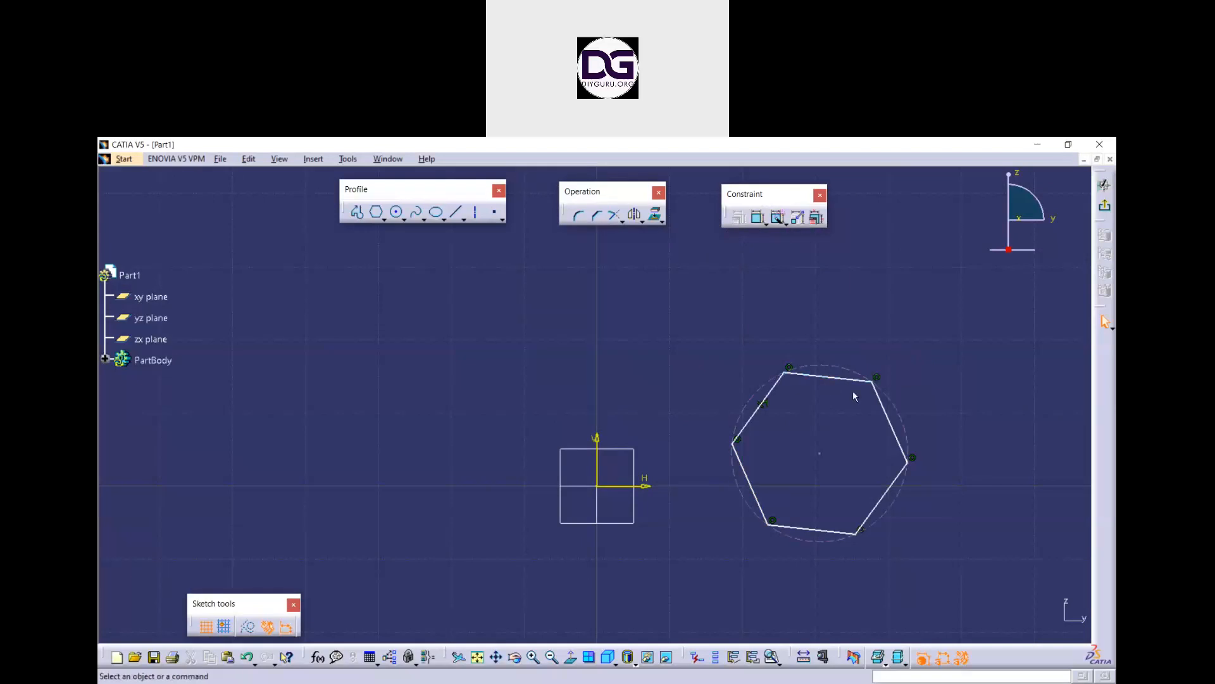
left_click_drag(884, 407, 996, 408)
middle_click_drag(894, 486, 883, 437)
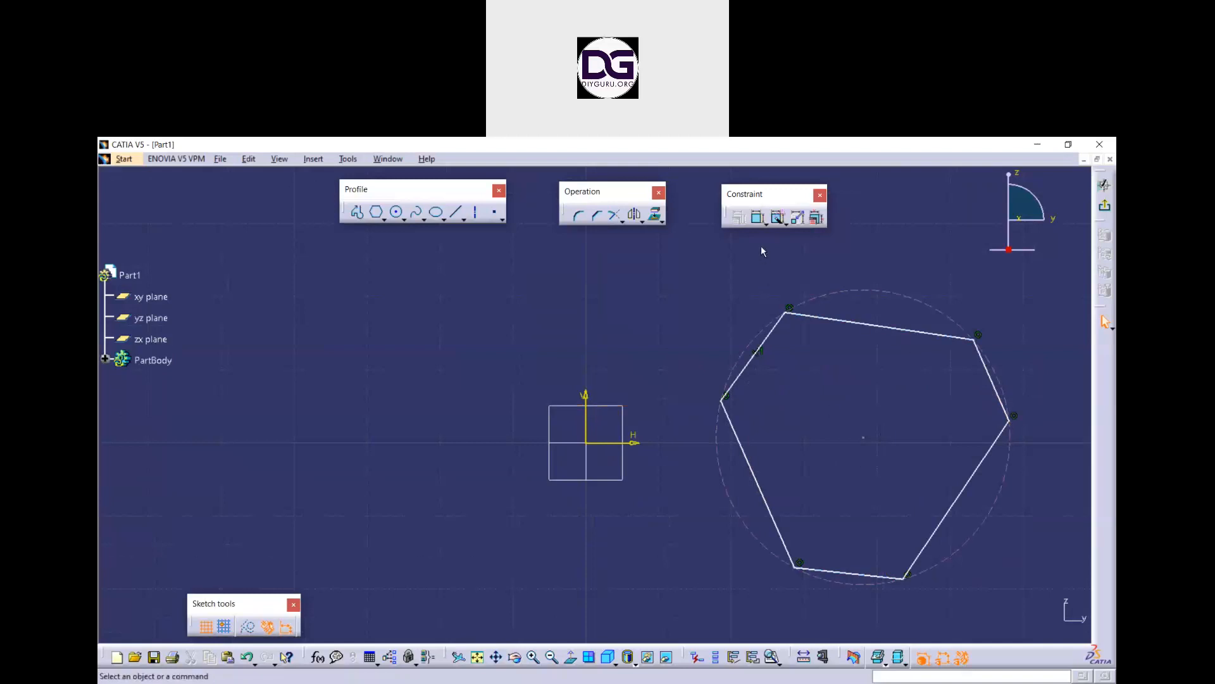
Step: Try a distance constraint between the hexagon's upper and lower edges and move its dimension text along the dimension line
left_click(867, 325)
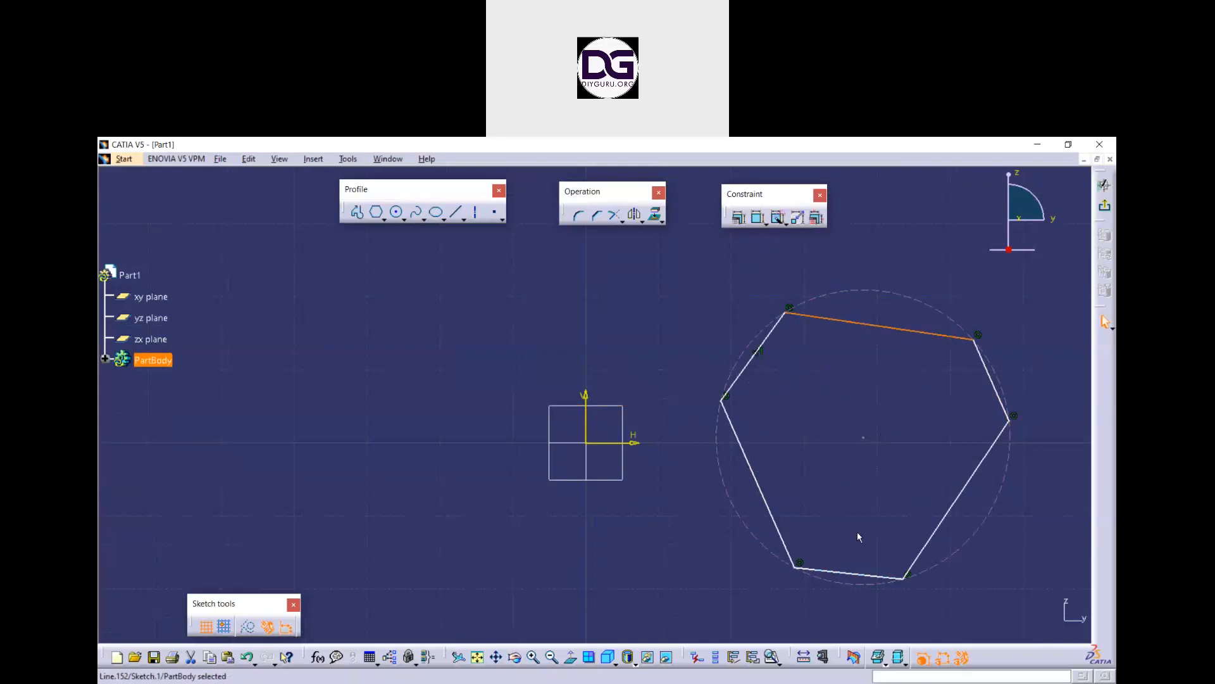
left_click(848, 574, "ctrl")
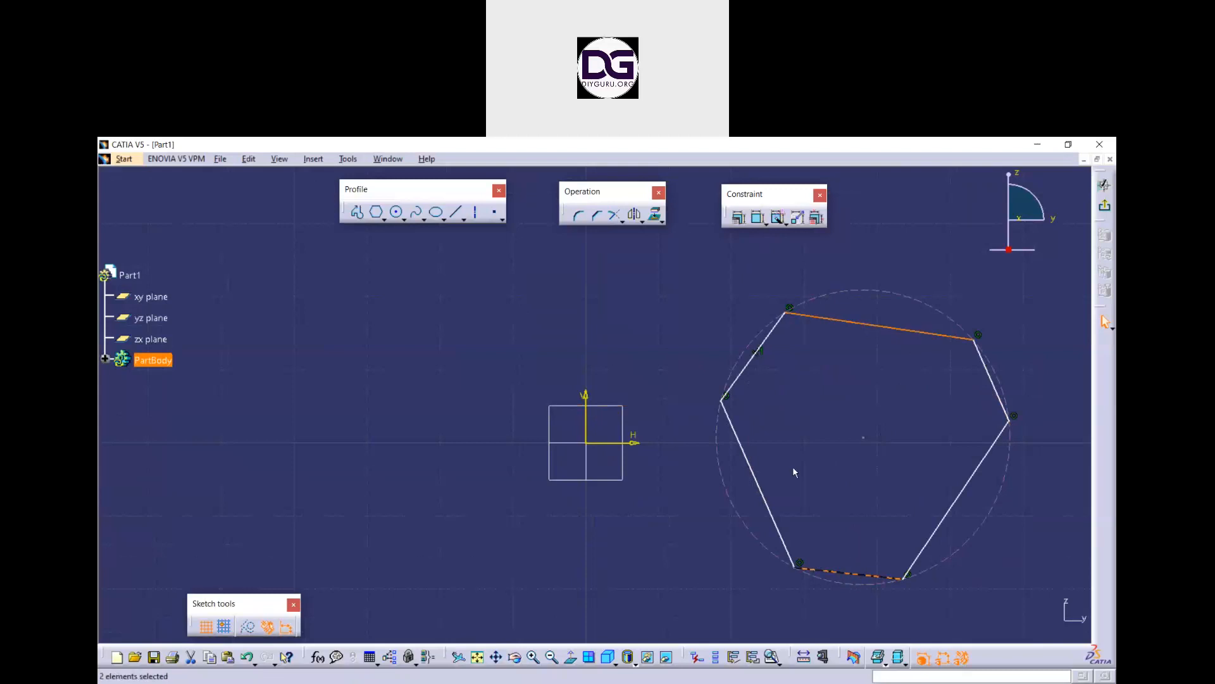
left_click(739, 219)
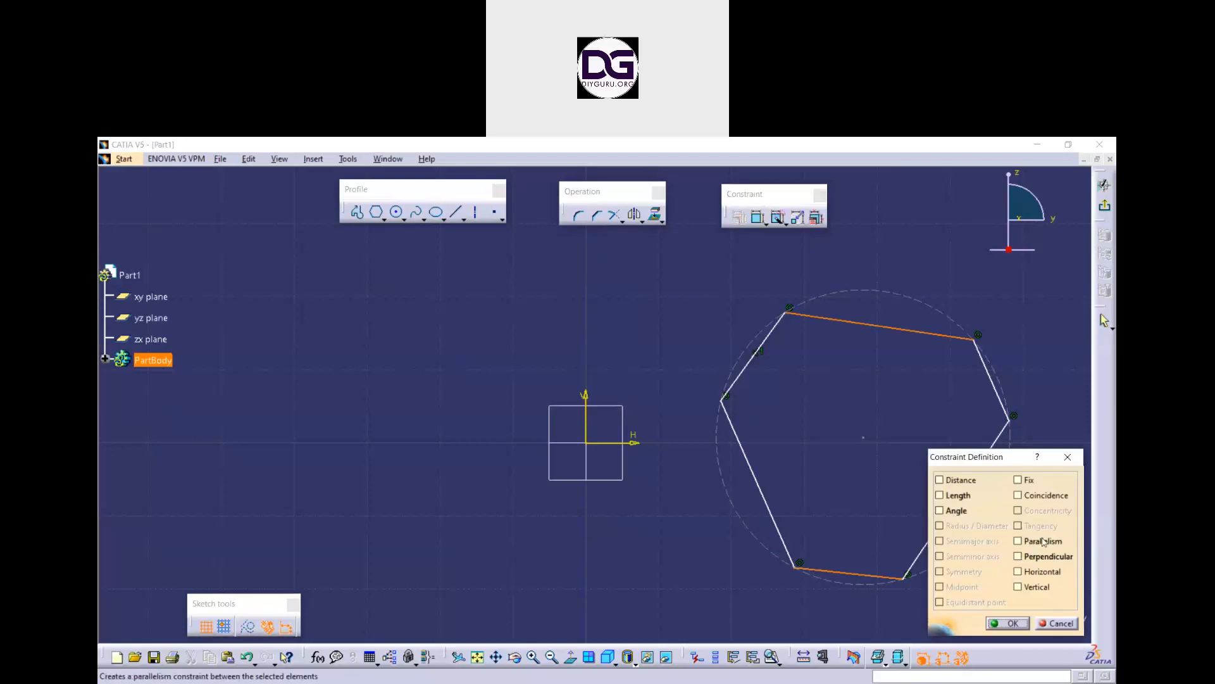
left_click(961, 482)
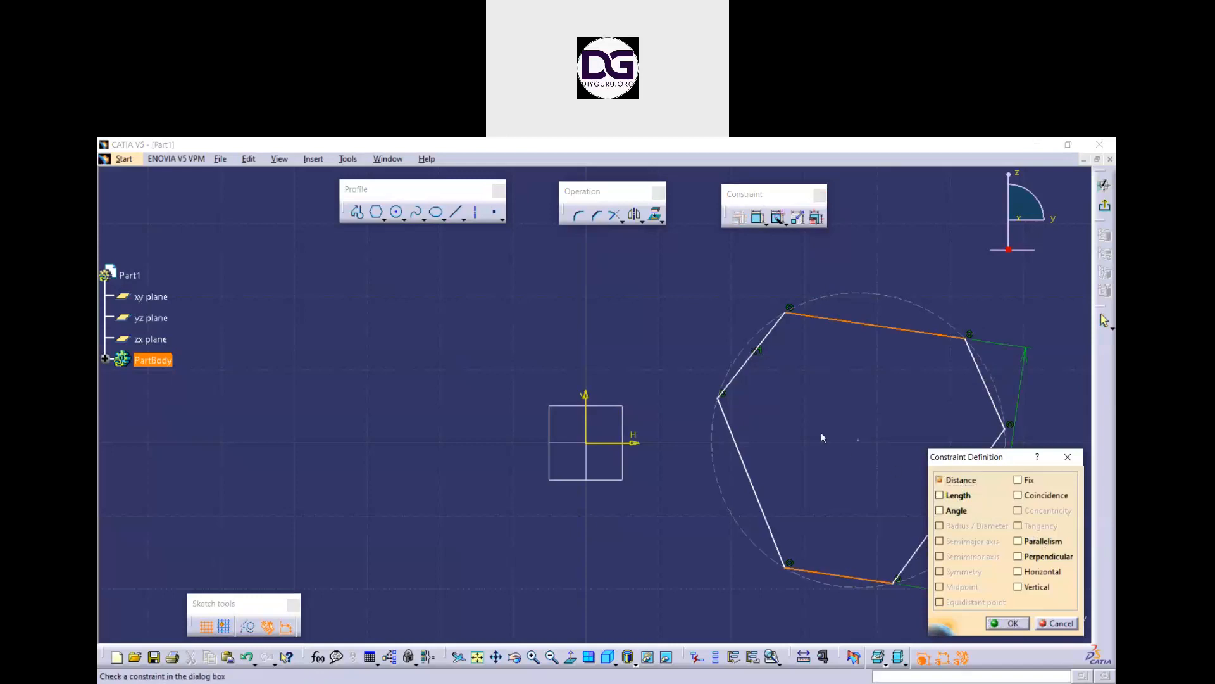
middle_click_drag(864, 420, 612, 403)
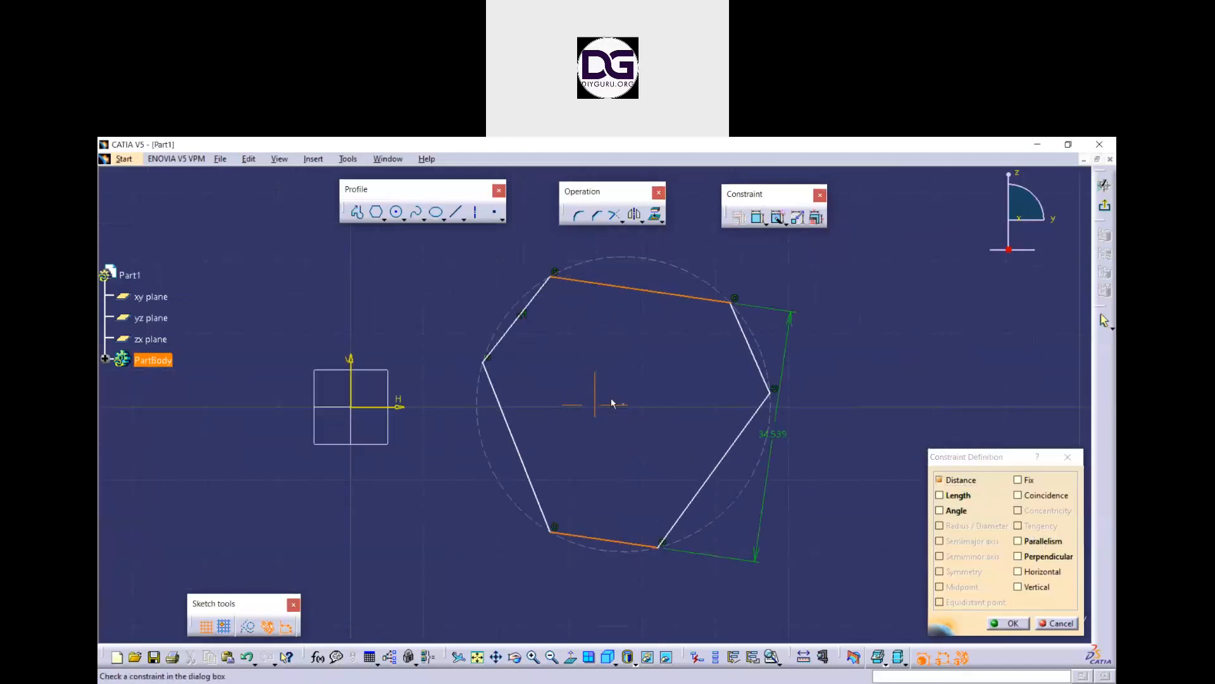
left_click_drag(781, 437, 809, 450)
Step: Try the Length, Angle, Parallelism, Perpendicular and Fix constraints on the hexagon's selected upper and lower edges
left_click(947, 497)
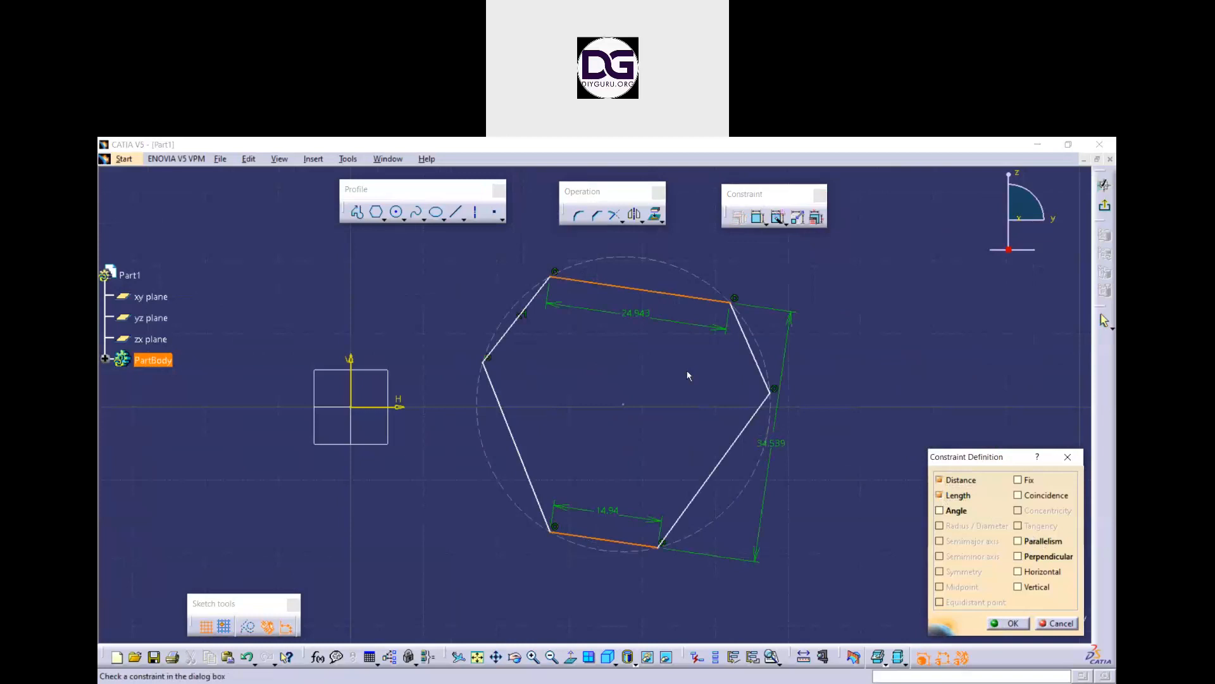
left_click(943, 512)
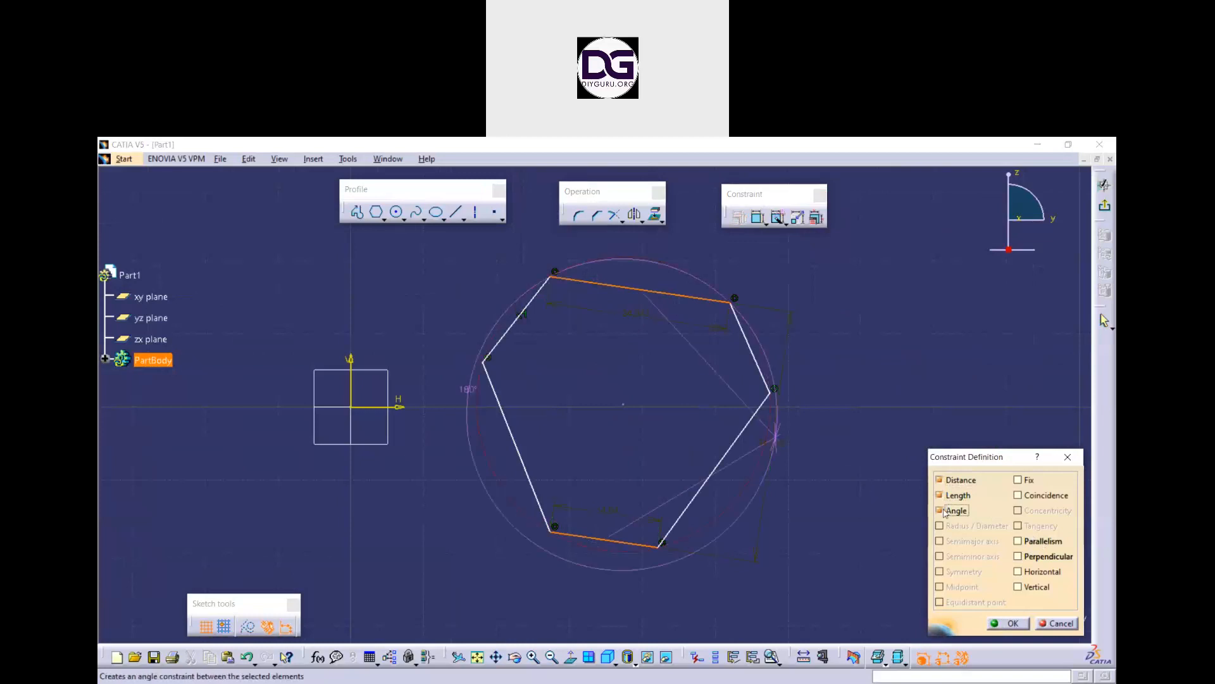
left_click(943, 512)
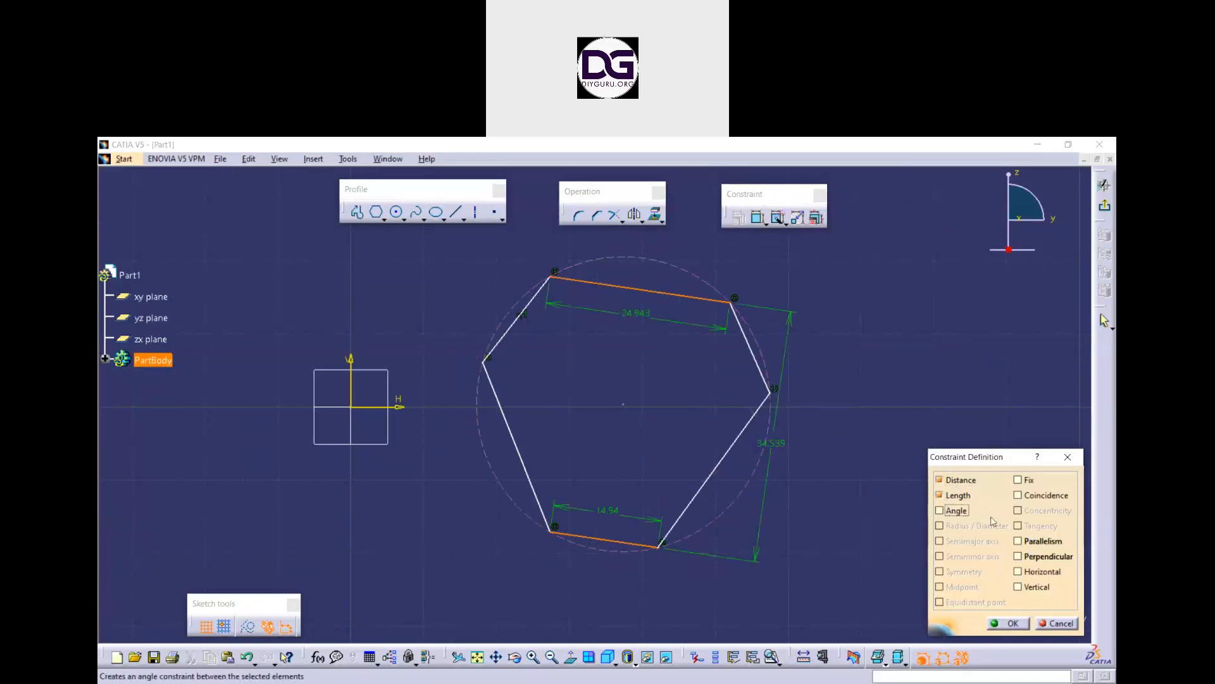
left_click(1048, 543)
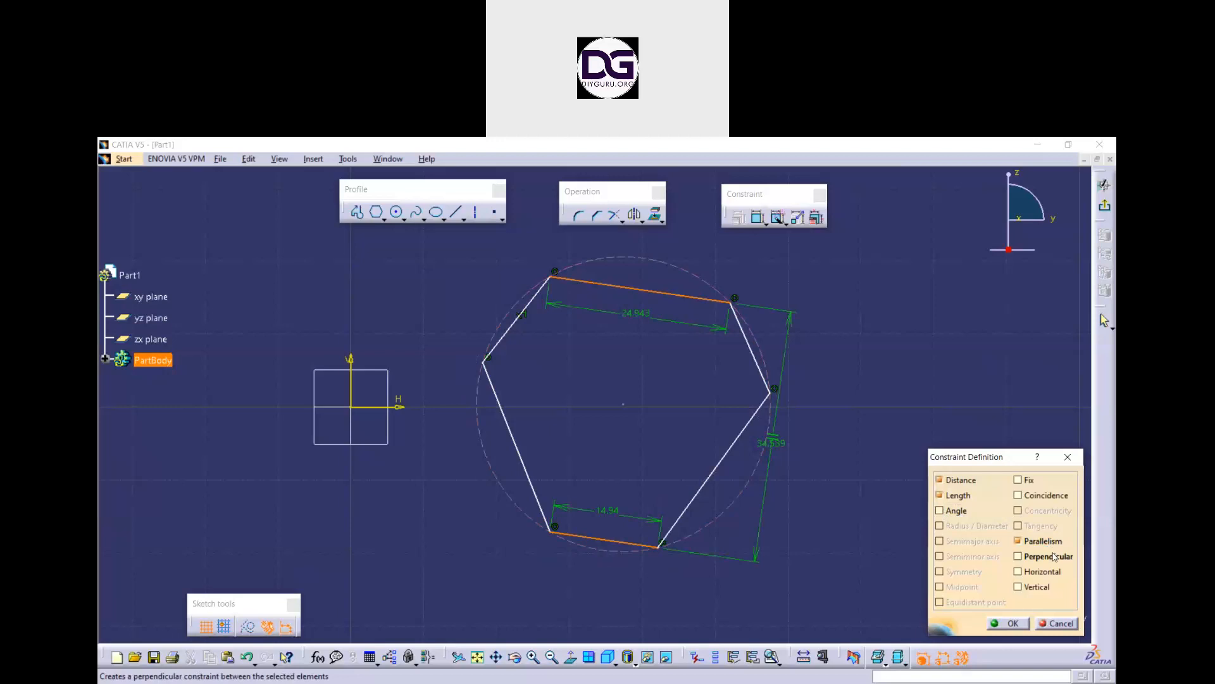
left_click(1053, 557)
left_click(1054, 556)
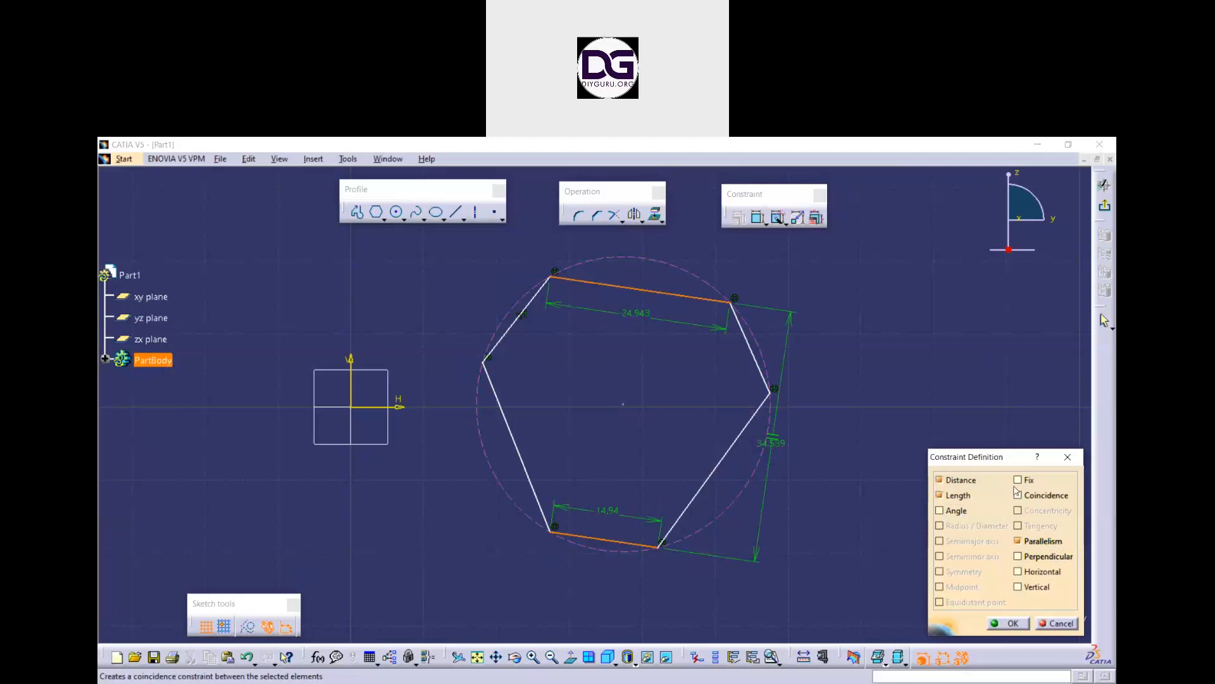
left_click(1020, 479)
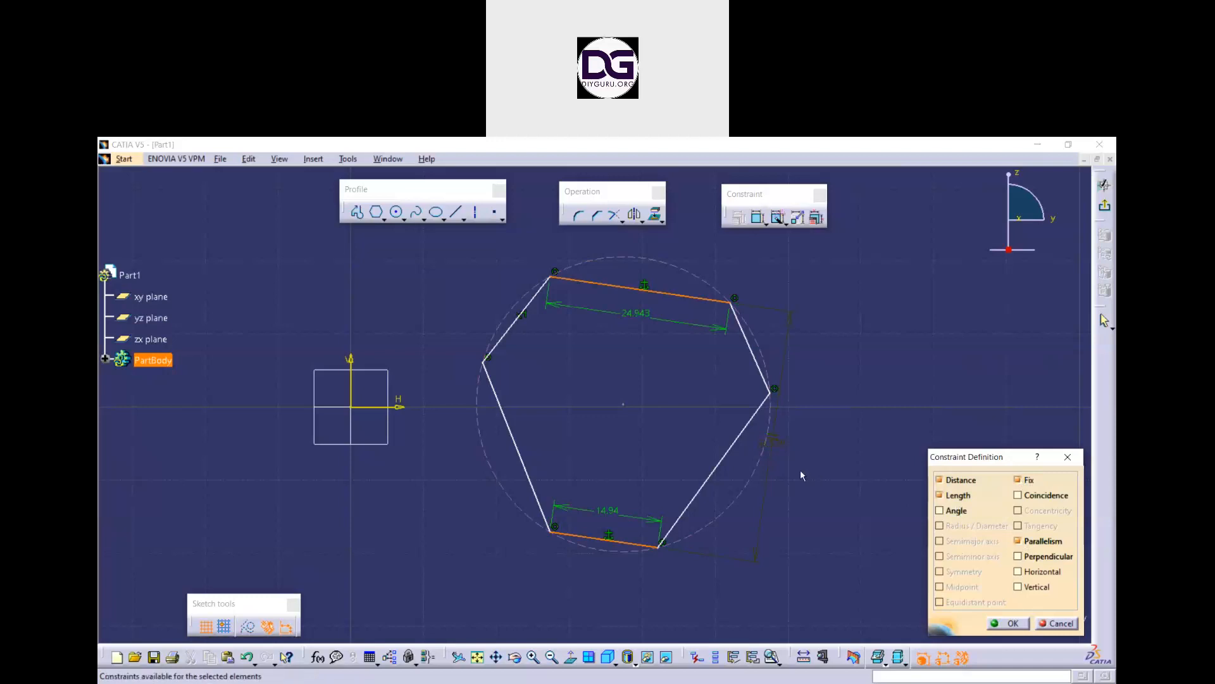
Step: Turn off the Length, Distance and Parallelism constraints for the two edges and cancel the constraint definition
left_click(958, 495)
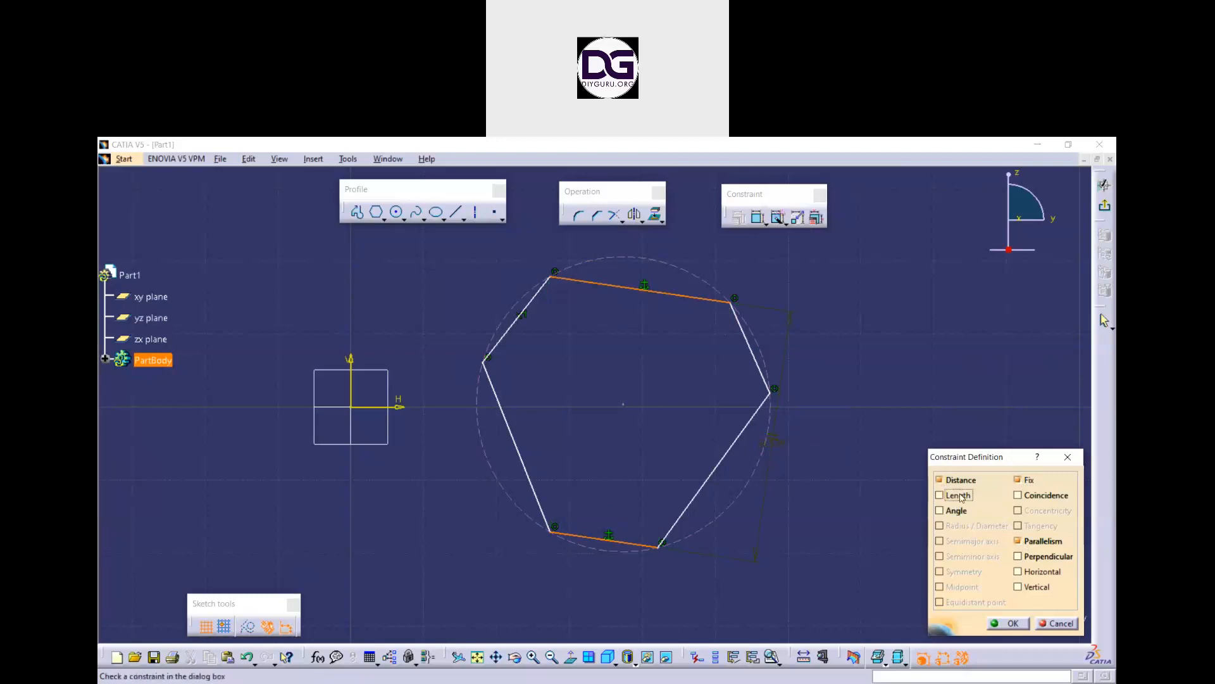
left_click(967, 479)
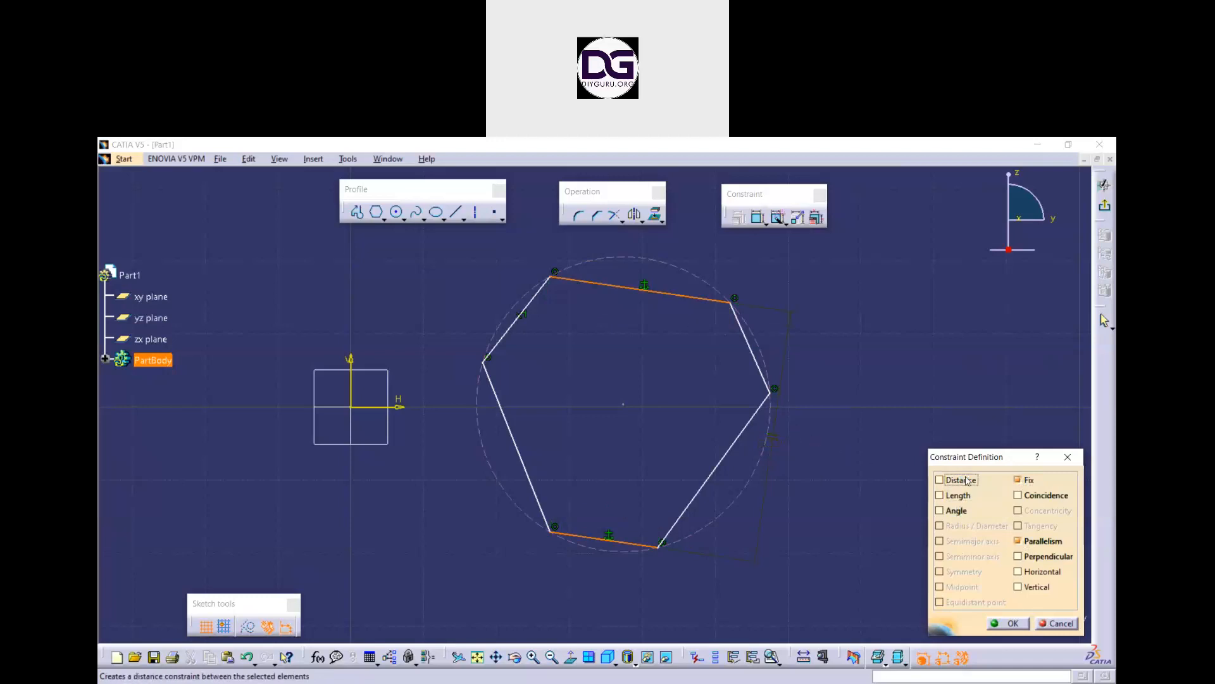
left_click(1017, 540)
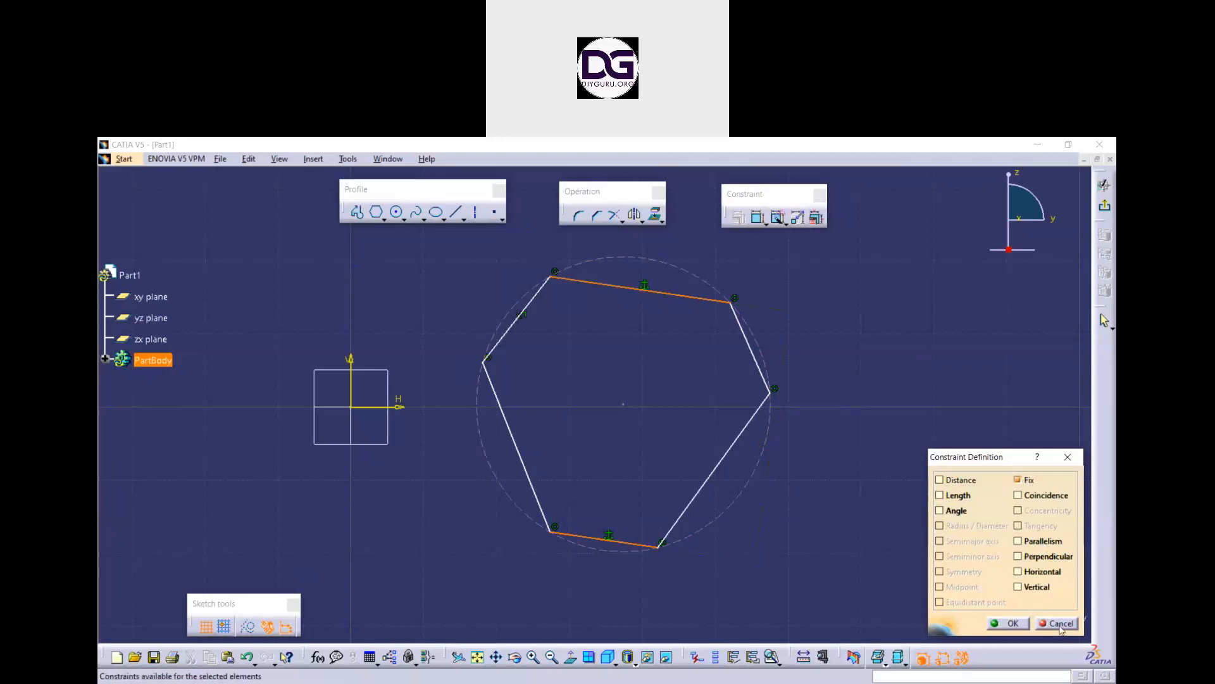
left_click(1059, 625)
Step: Delete the hexagon together with its dashed construction circle
left_click_drag(925, 553, 481, 260)
key("Delete")
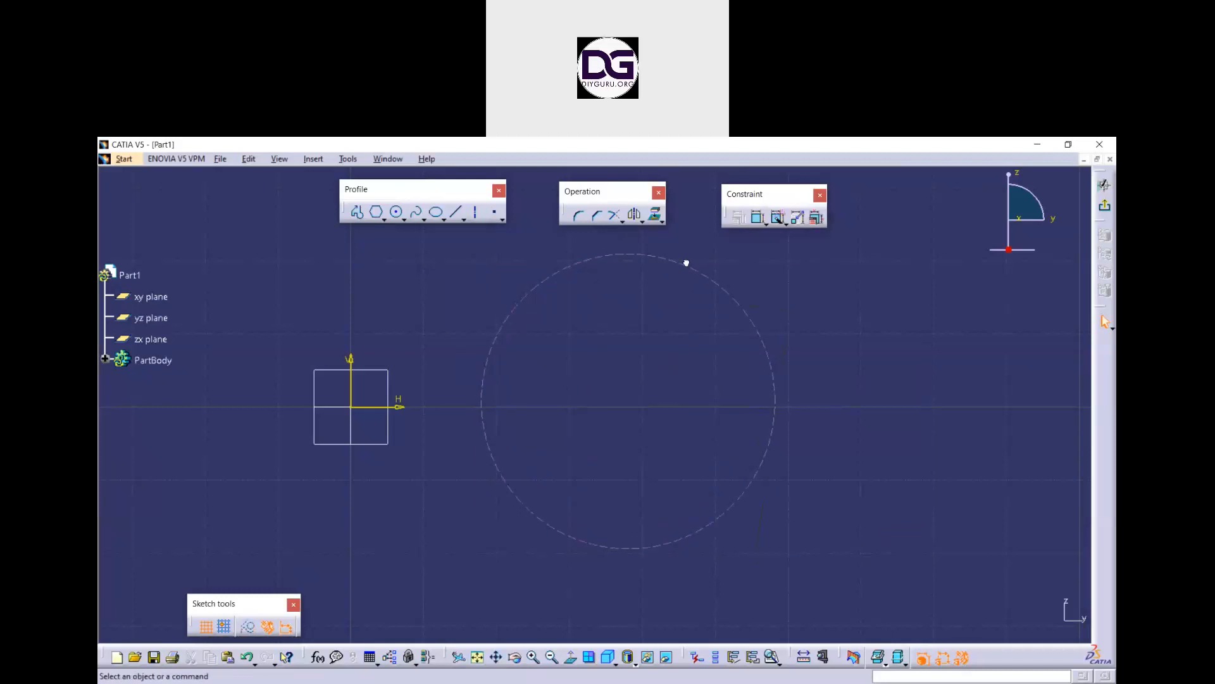
left_click(686, 265)
key("Delete")
Step: Sketch a circle about 18 mm in diameter, up and to the right of the sketch origin
left_click(400, 216)
left_click(668, 328)
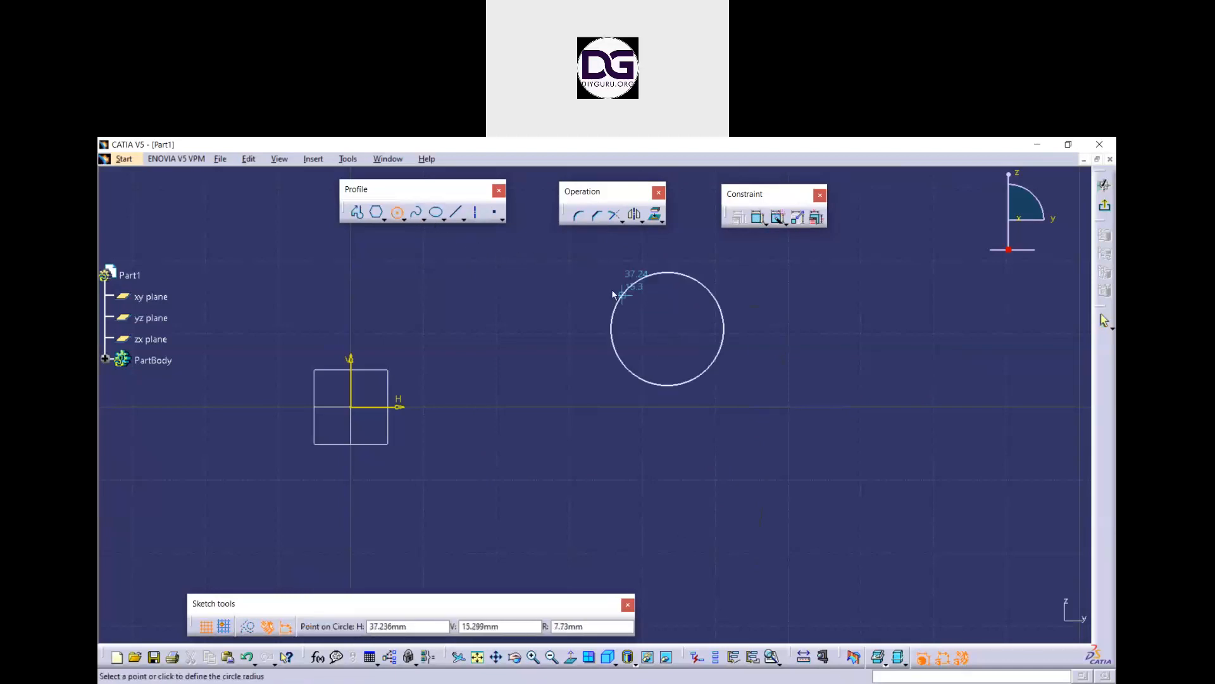
left_click(620, 277)
left_click(544, 325)
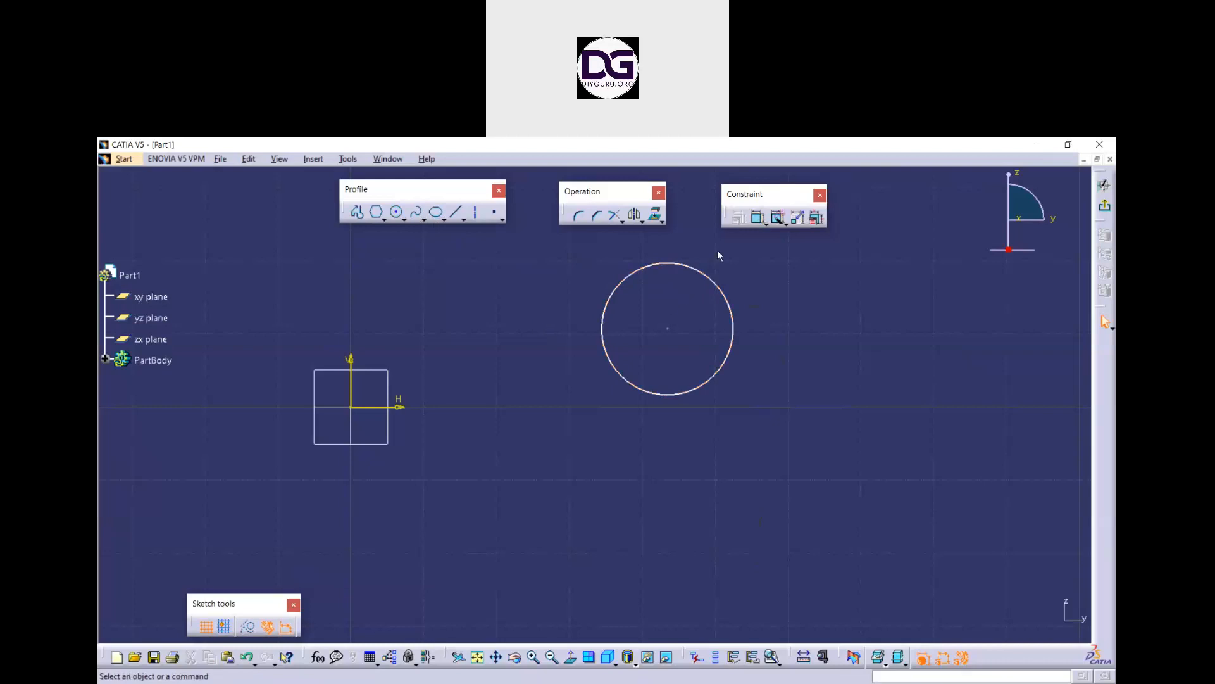
Step: Dimension the circle's diameter, placing the dimension text outside the circle at its lower right
left_click(757, 218)
left_click(732, 308)
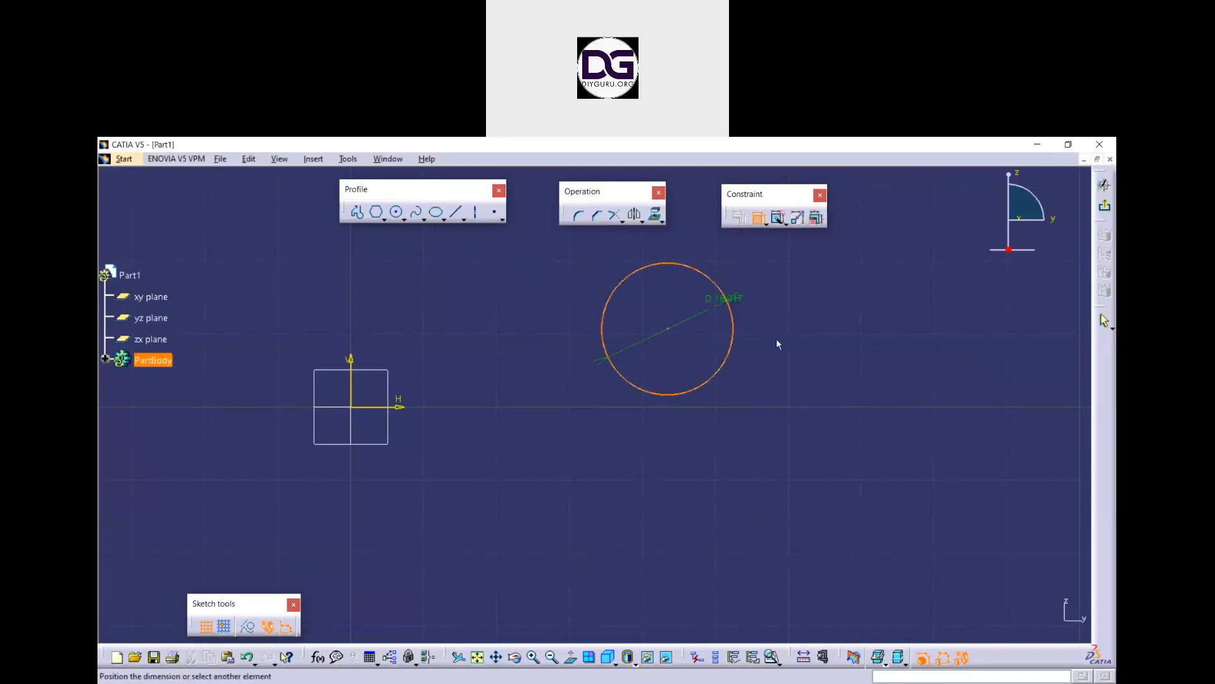
left_click(817, 356)
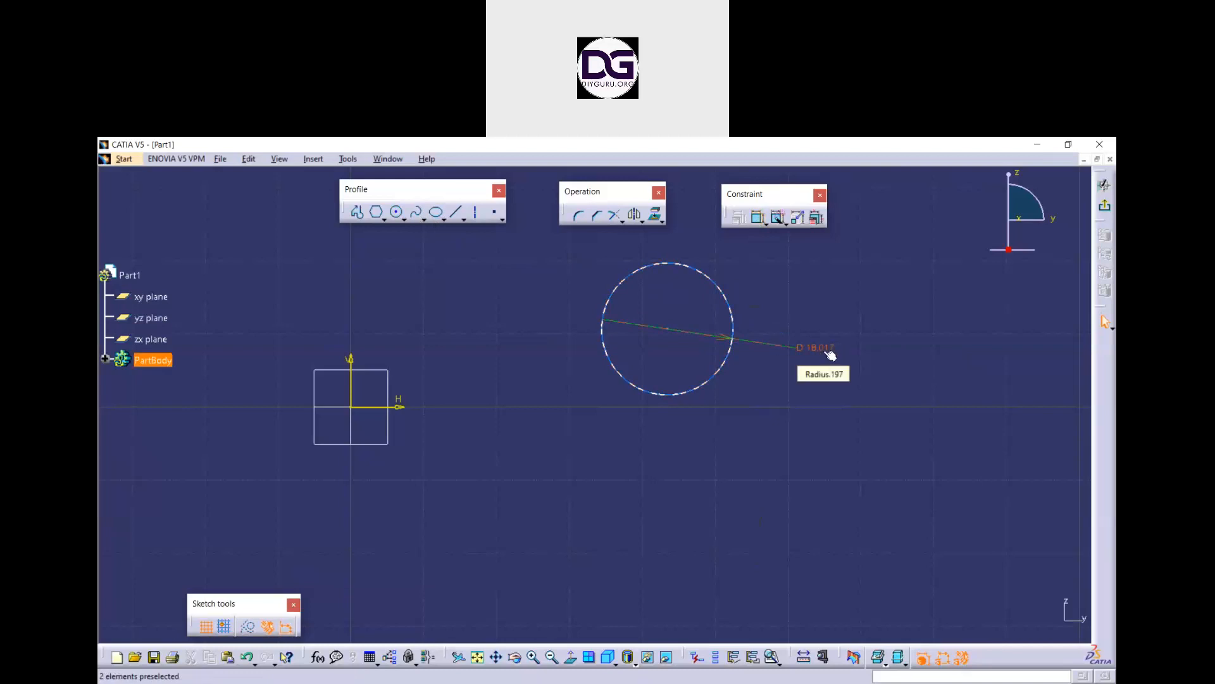
Step: Set the circle's diameter dimension to 20 mm
double_click(825, 351)
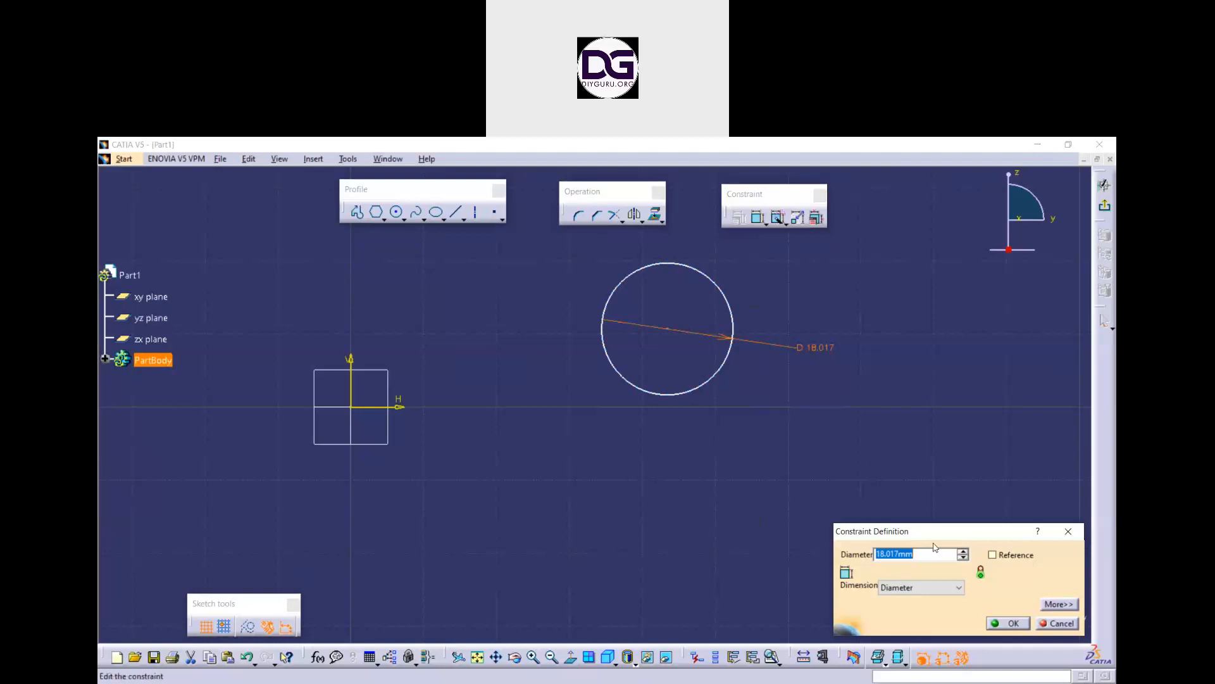
type("20")
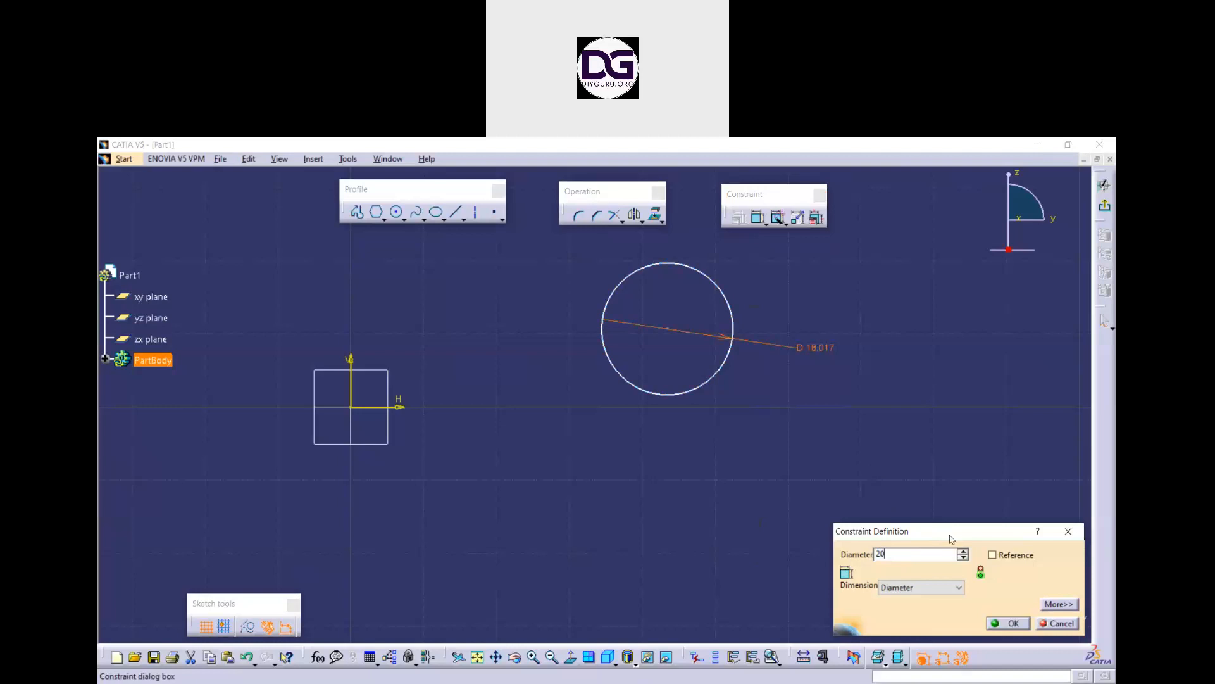
key("Return")
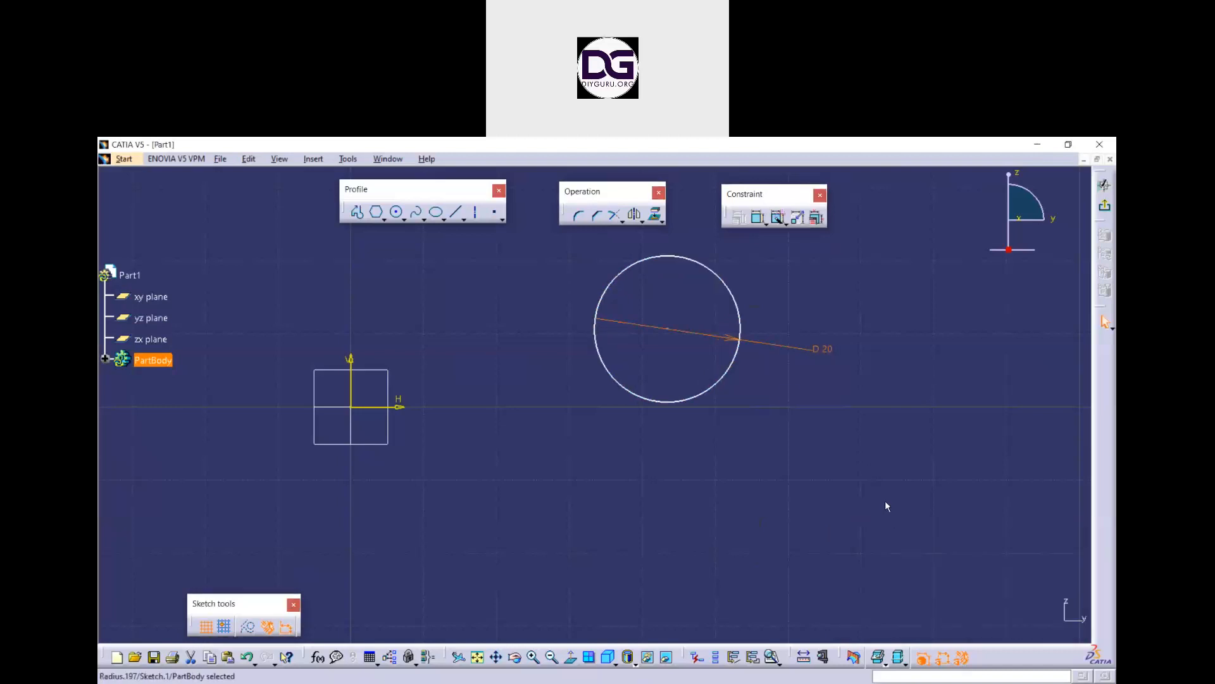
left_click(803, 401)
Step: Set the circle's diameter to 100 mm and fit the whole circle in the view
double_click(820, 348)
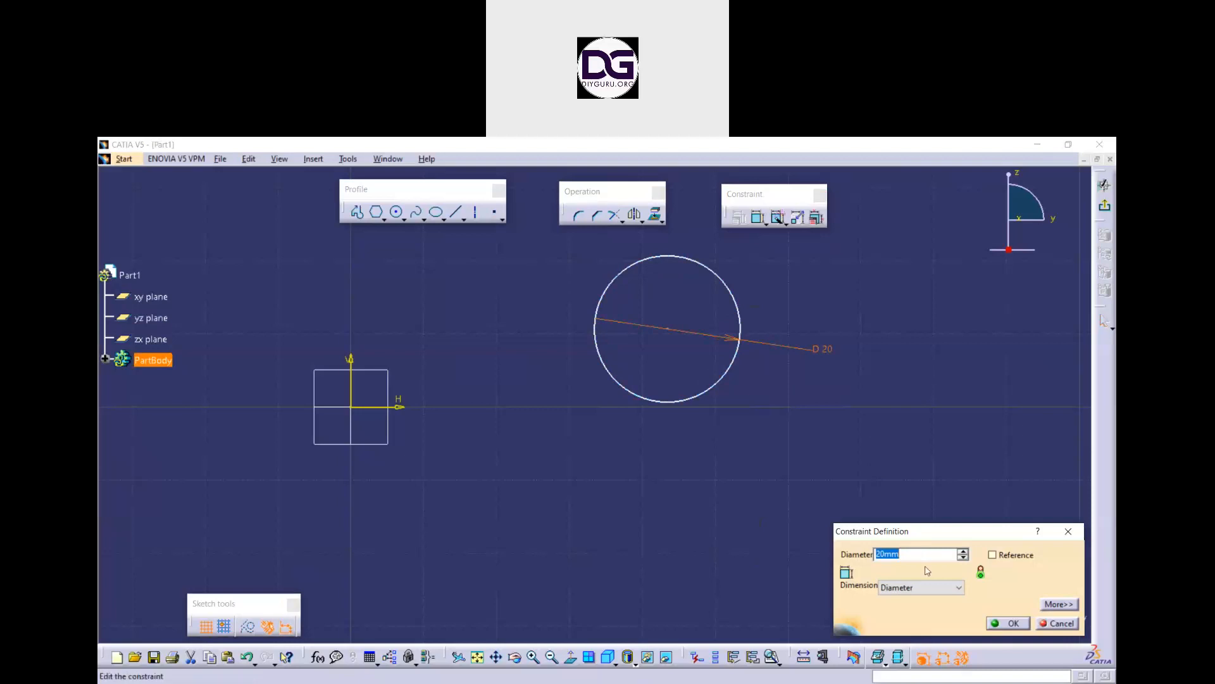
type("100")
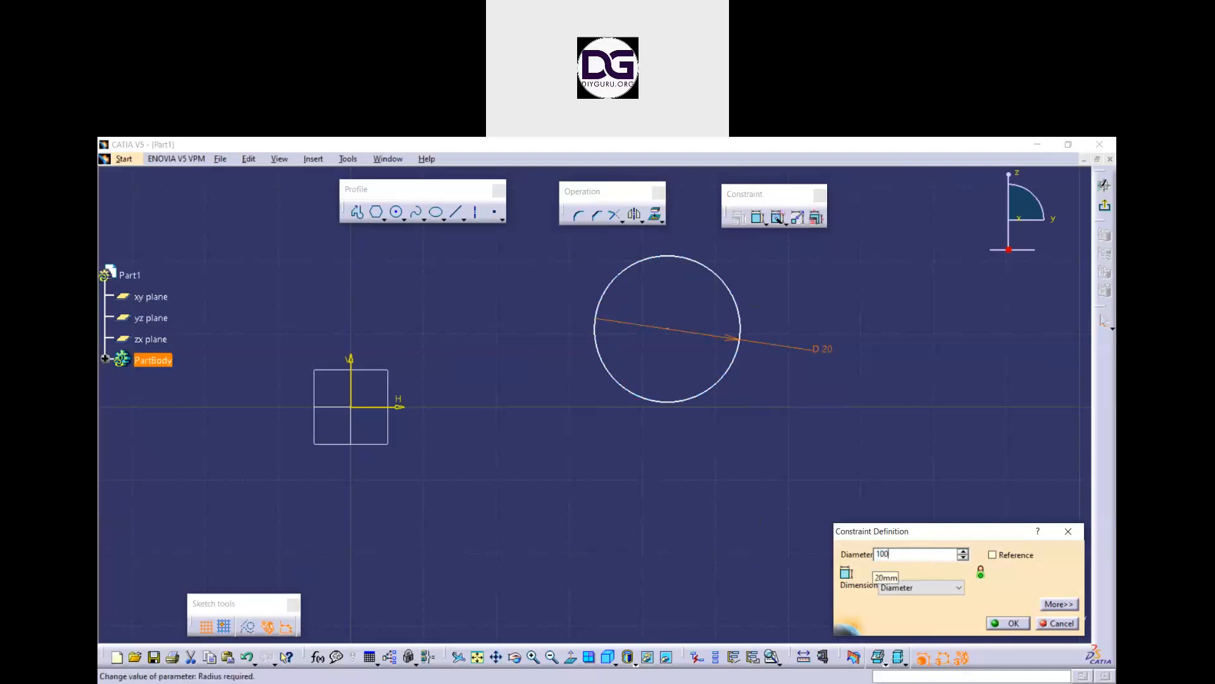
key("Return")
middle_click_drag(771, 402, 778, 446)
left_click(478, 659)
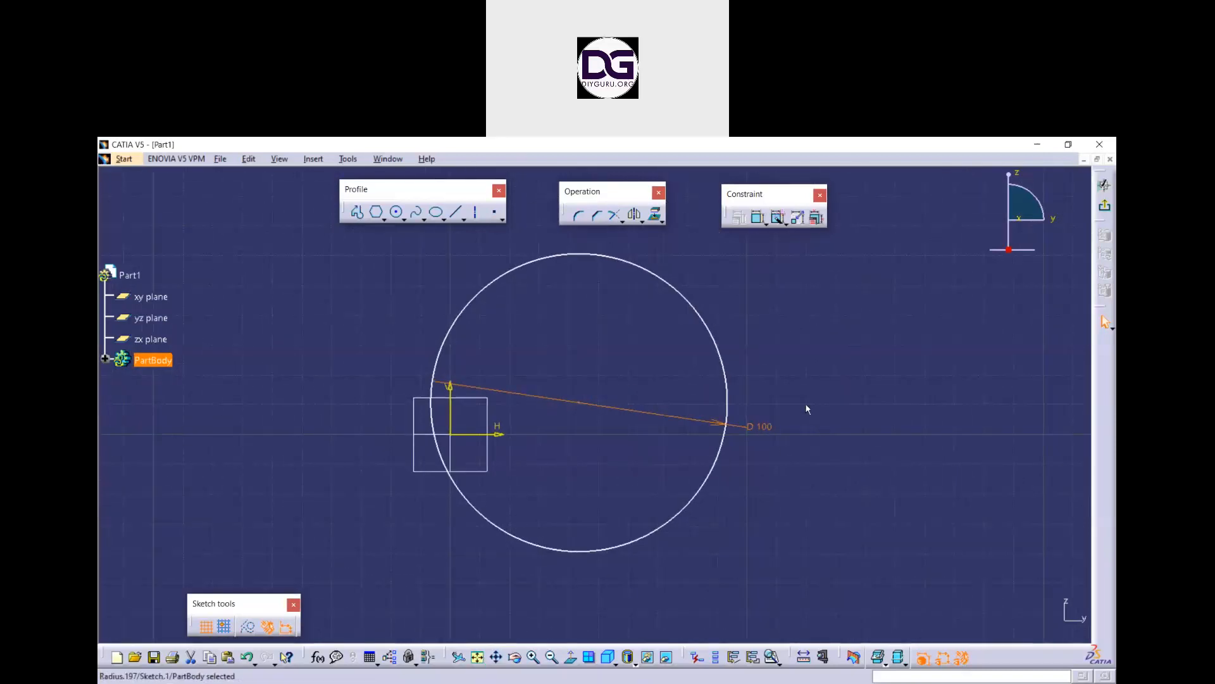
Step: Set the circle's diameter to 25 mm, keeping the dimension type as Diameter
double_click(762, 425)
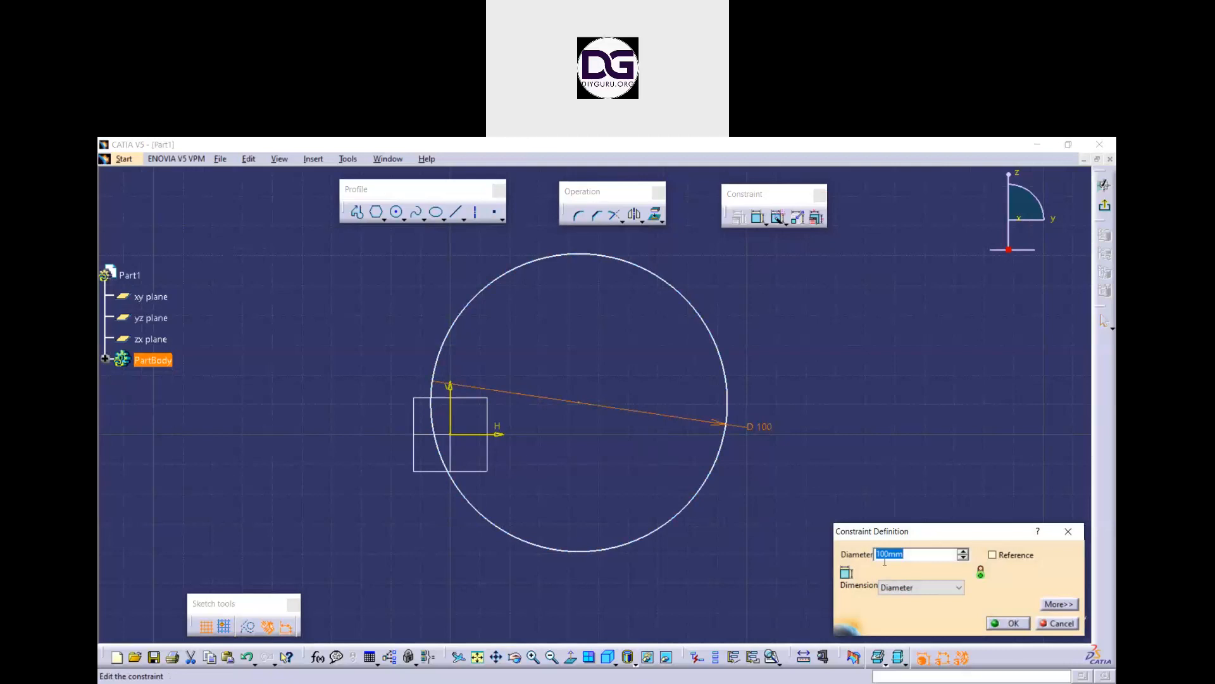
left_click(921, 587)
left_click(919, 598)
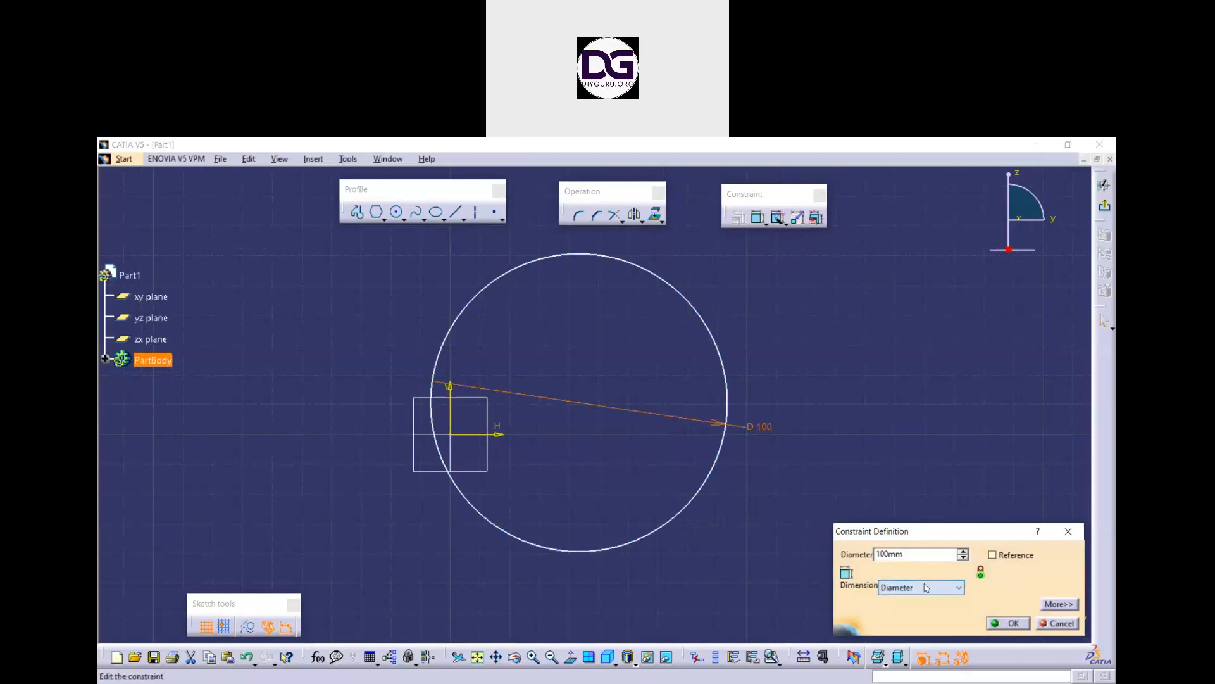
double_click(927, 560)
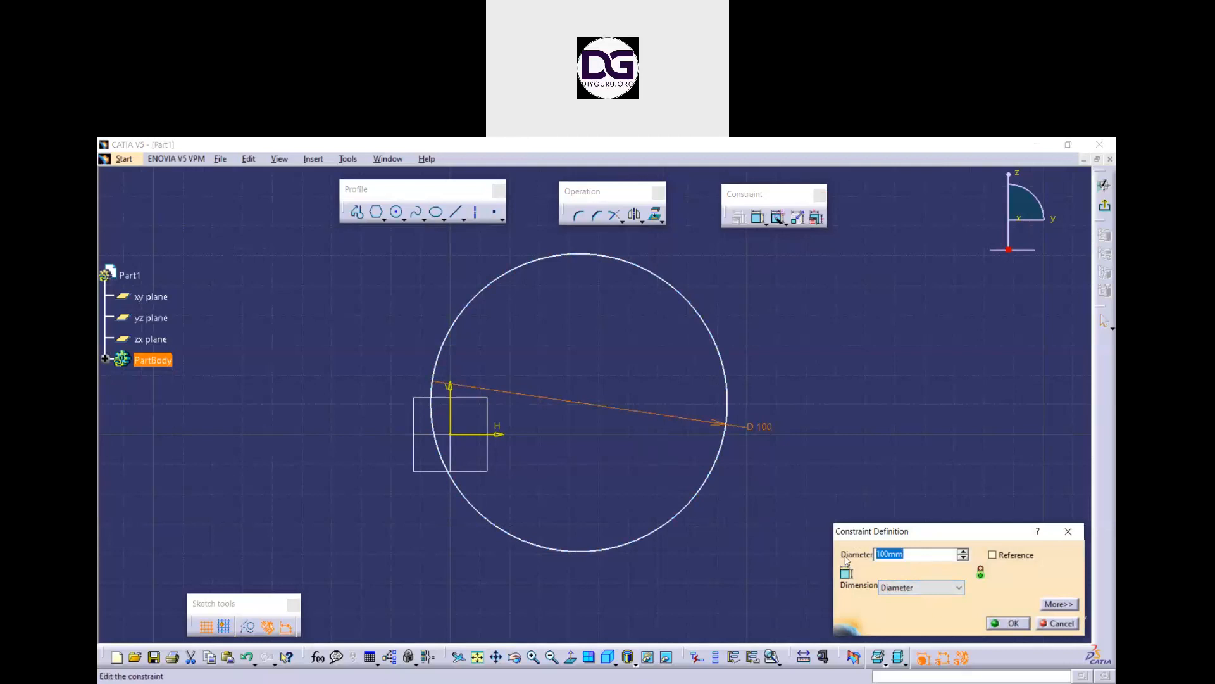
type("25")
key("Return")
left_click(628, 473)
mouse_move(629, 473)
middle_mouse_down()
mouse_move(661, 470)
mouse_move(663, 402)
mouse_move(783, 409)
middle_mouse_up()
left_click(660, 470)
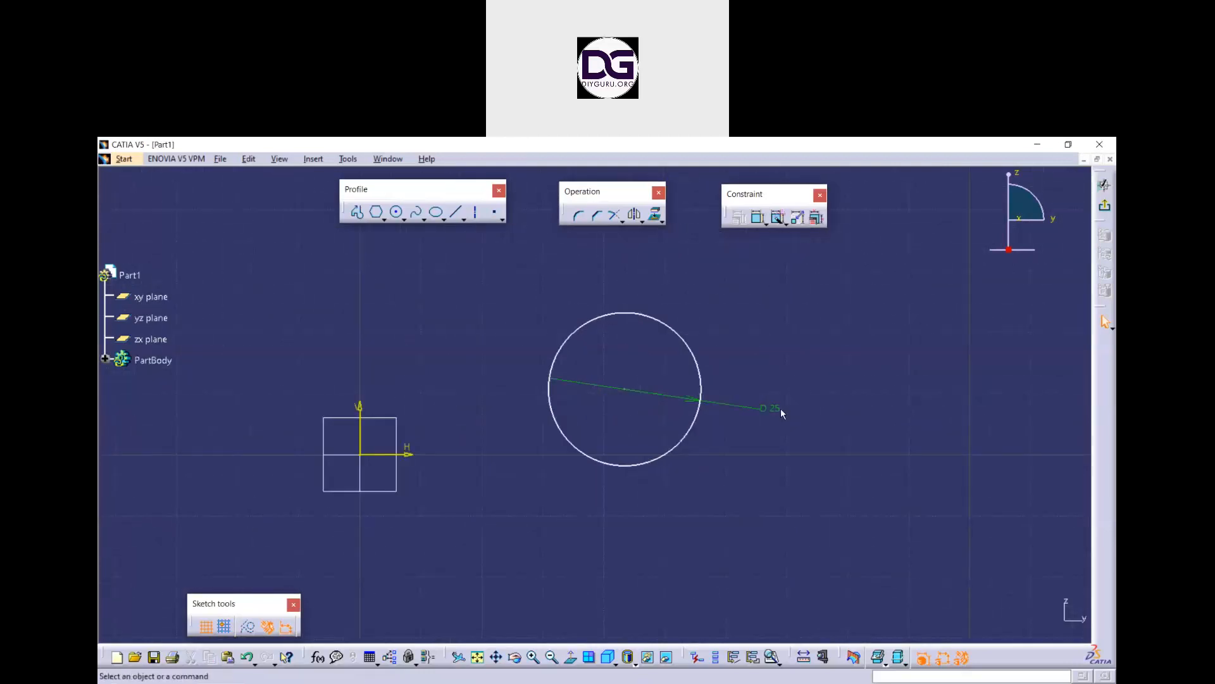
Step: Switch the circle's dimension type from Diameter to Radius and set the radius to 25 mm
double_click(775, 407)
left_click(918, 587)
left_click(918, 609)
double_click(887, 553)
type("25")
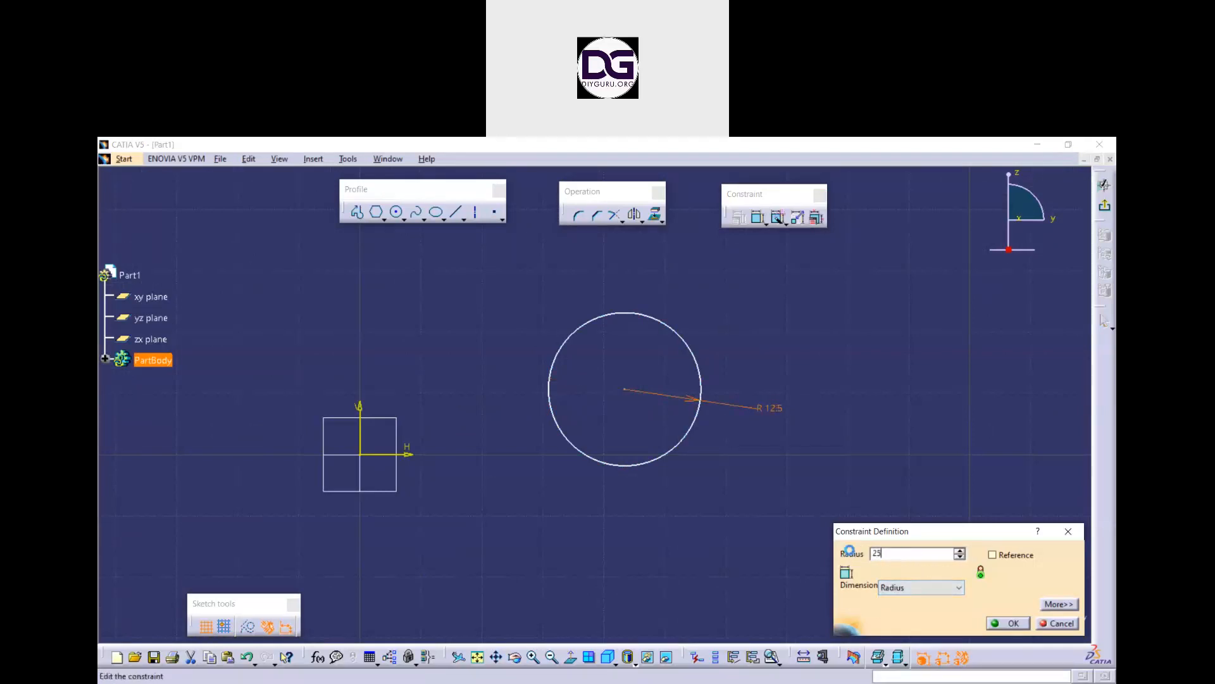
key("Return")
mouse_move(645, 388)
middle_mouse_down()
mouse_move(631, 354)
mouse_move(659, 381)
middle_mouse_up()
left_click(932, 355)
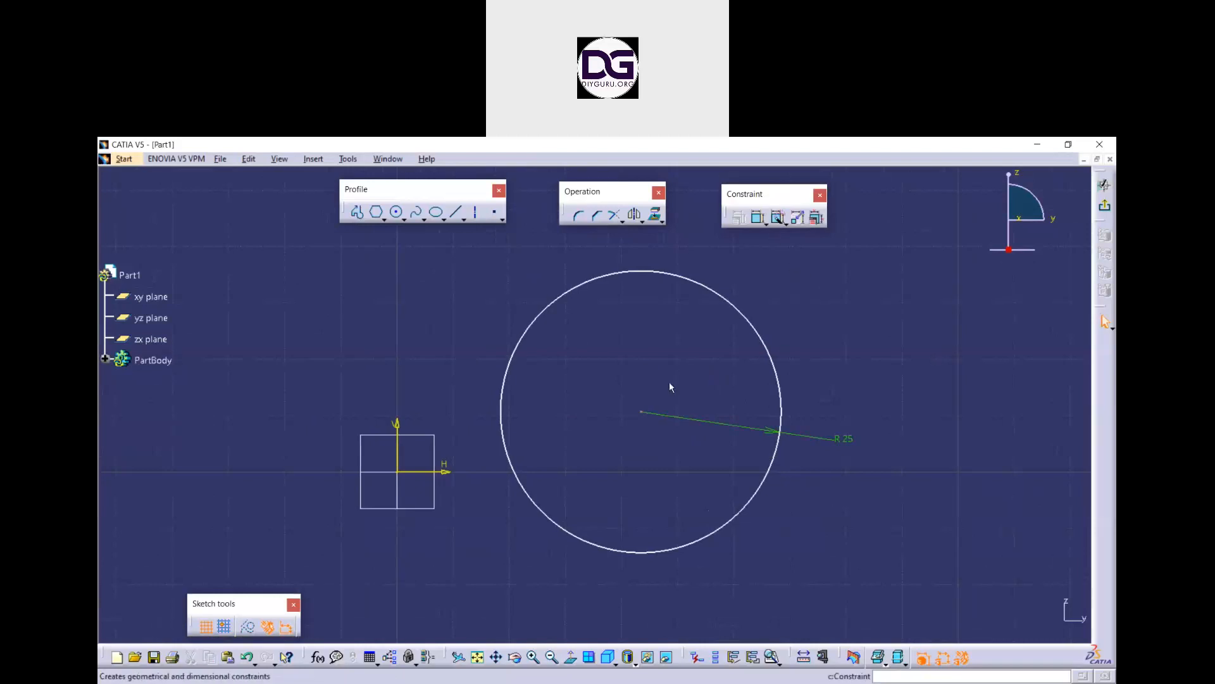
Step: Move the circle slightly to the right and downwards to test its freedom in the sketch
left_click_drag(687, 279, 705, 381)
left_click(705, 381)
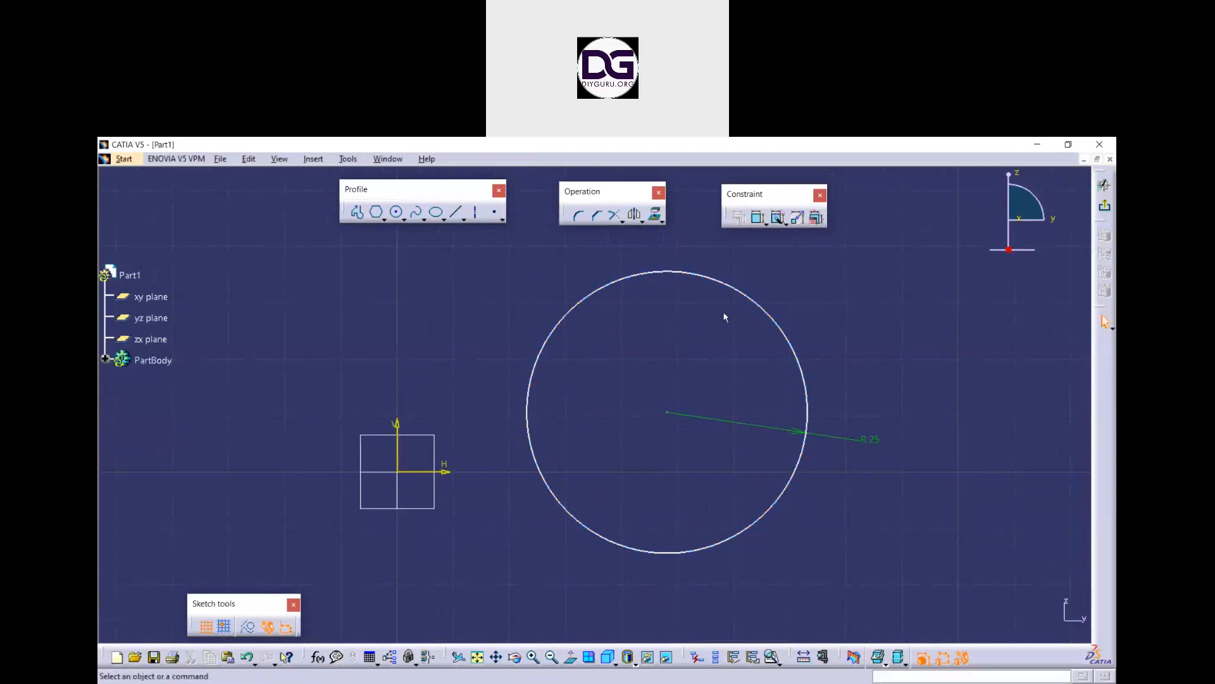
mouse_move(734, 287)
left_mouse_down()
mouse_move(833, 358)
mouse_move(664, 358)
mouse_move(736, 301)
left_mouse_up()
left_click(898, 397)
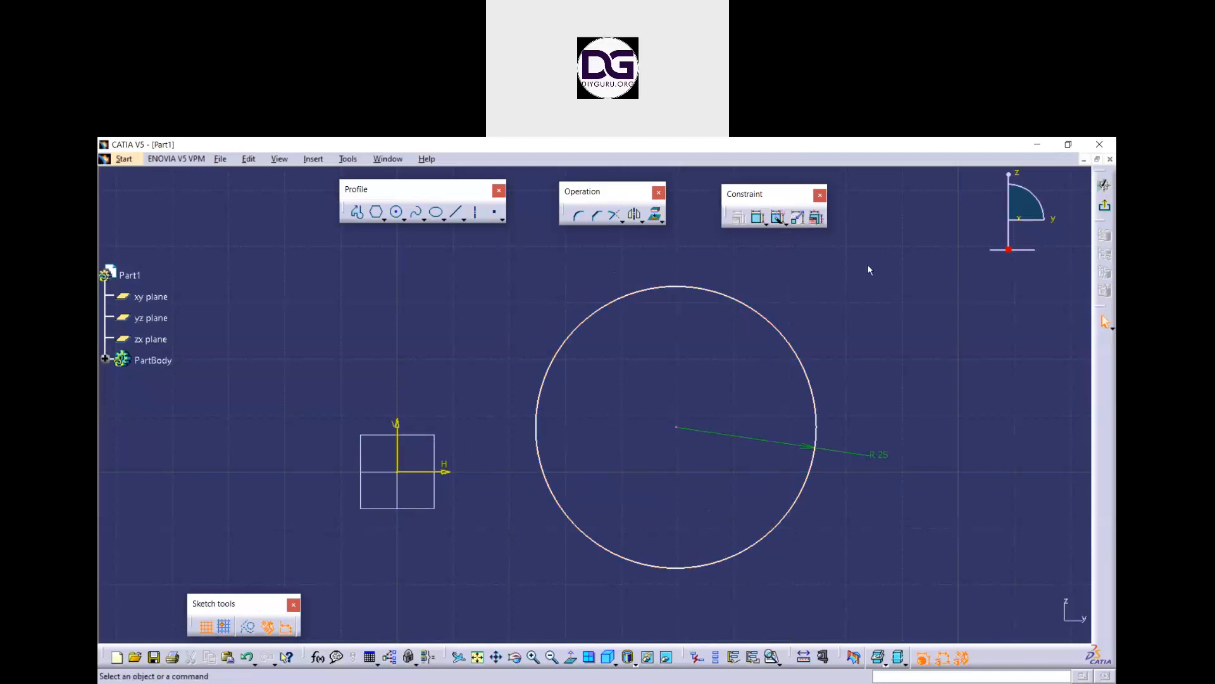
Step: Constrain the circle's centre to the horizontal axis and set the vertical distance to 9 mm
left_click(758, 220)
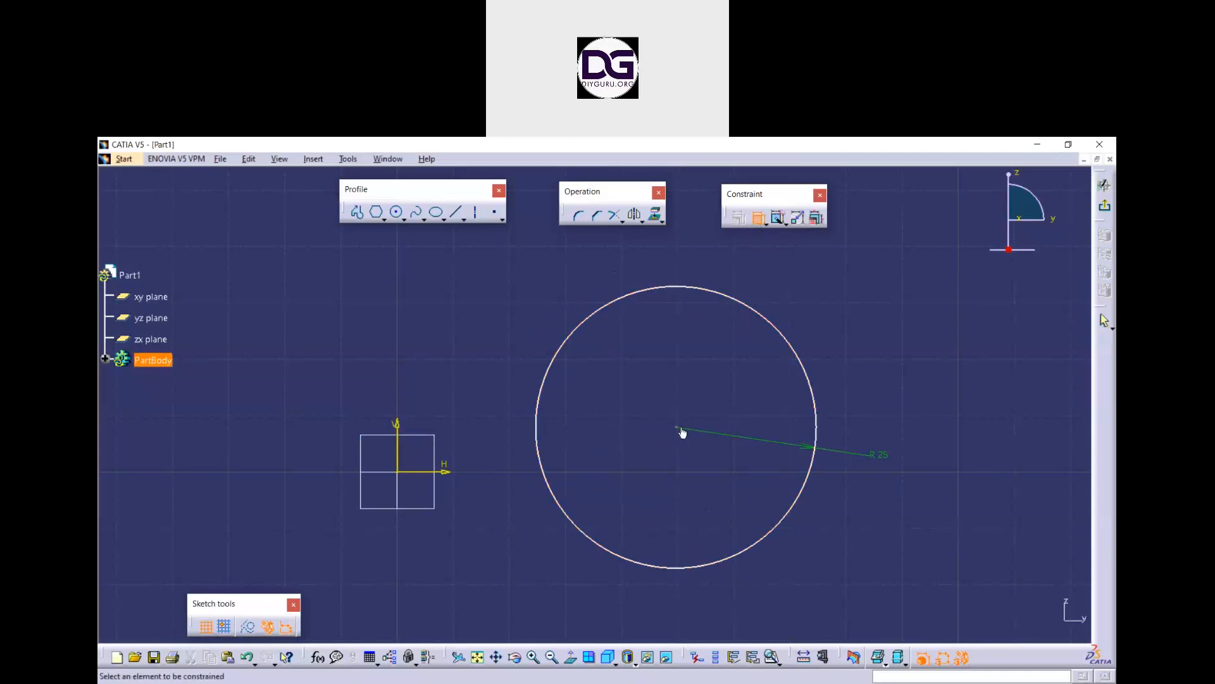
left_click(678, 429)
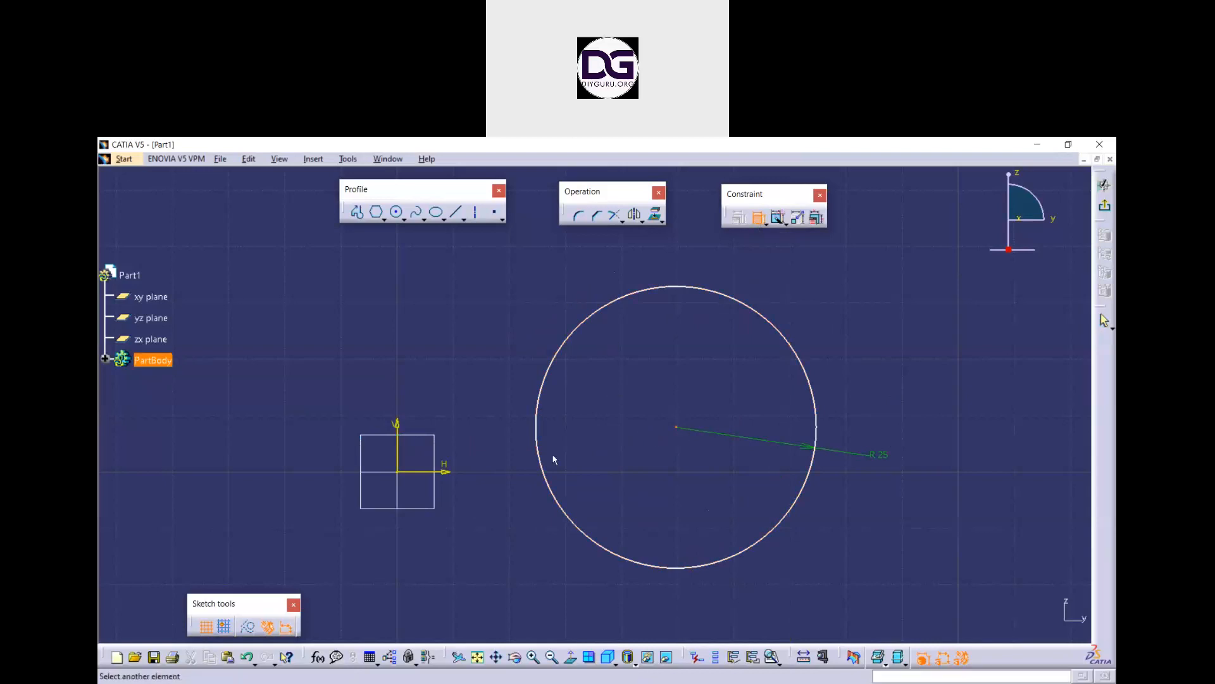
left_click(454, 476)
left_click(638, 501)
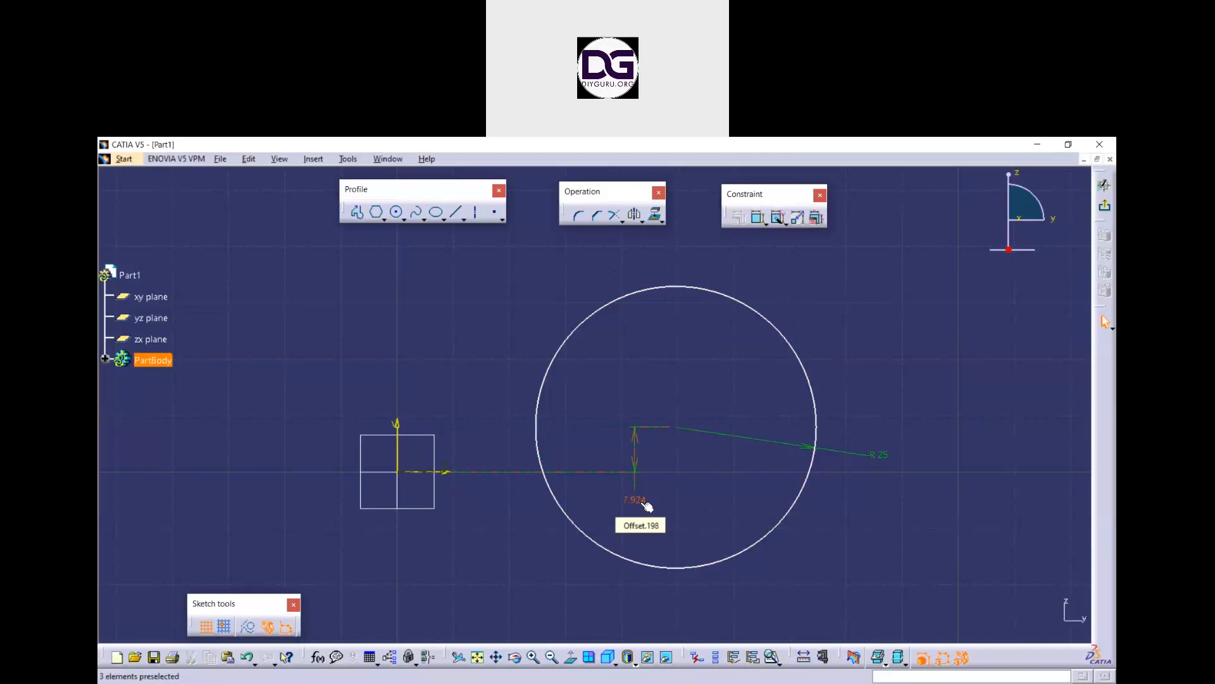
double_click(636, 502)
type("9")
key("Return")
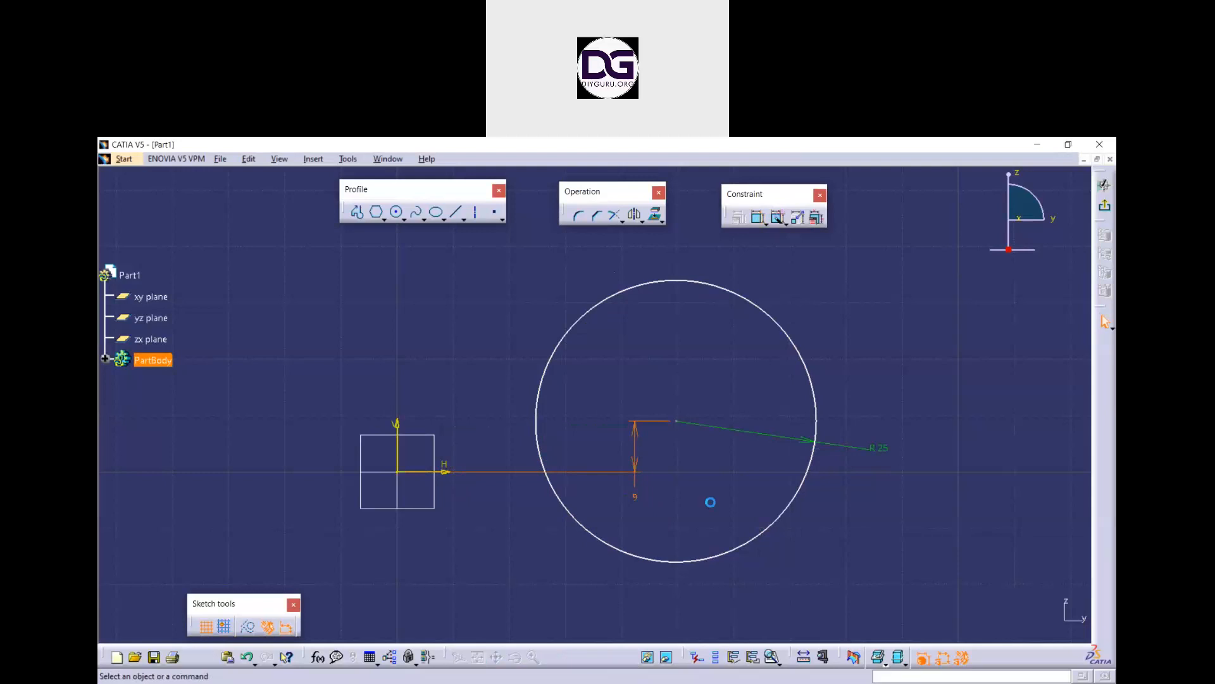
Step: Shift the circle a little further to the right to test its remaining horizontal freedom
left_click_drag(740, 293, 748, 344)
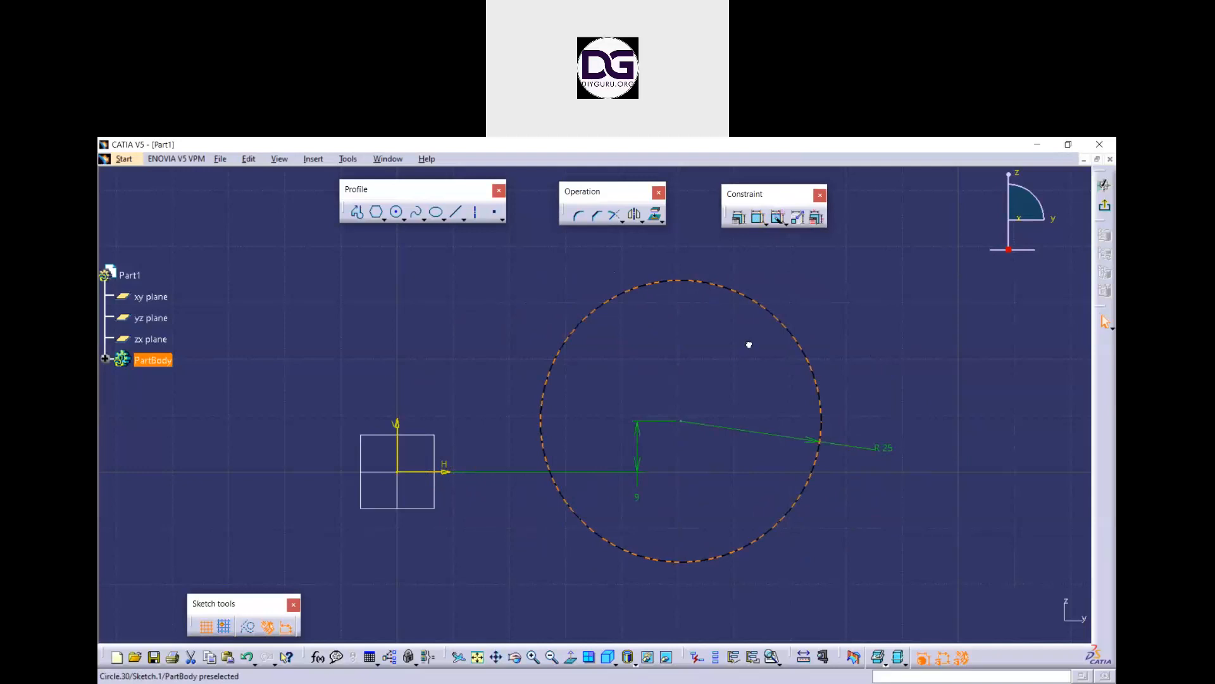
mouse_move(774, 345)
left_mouse_down()
mouse_move(733, 345)
mouse_move(757, 353)
left_mouse_up()
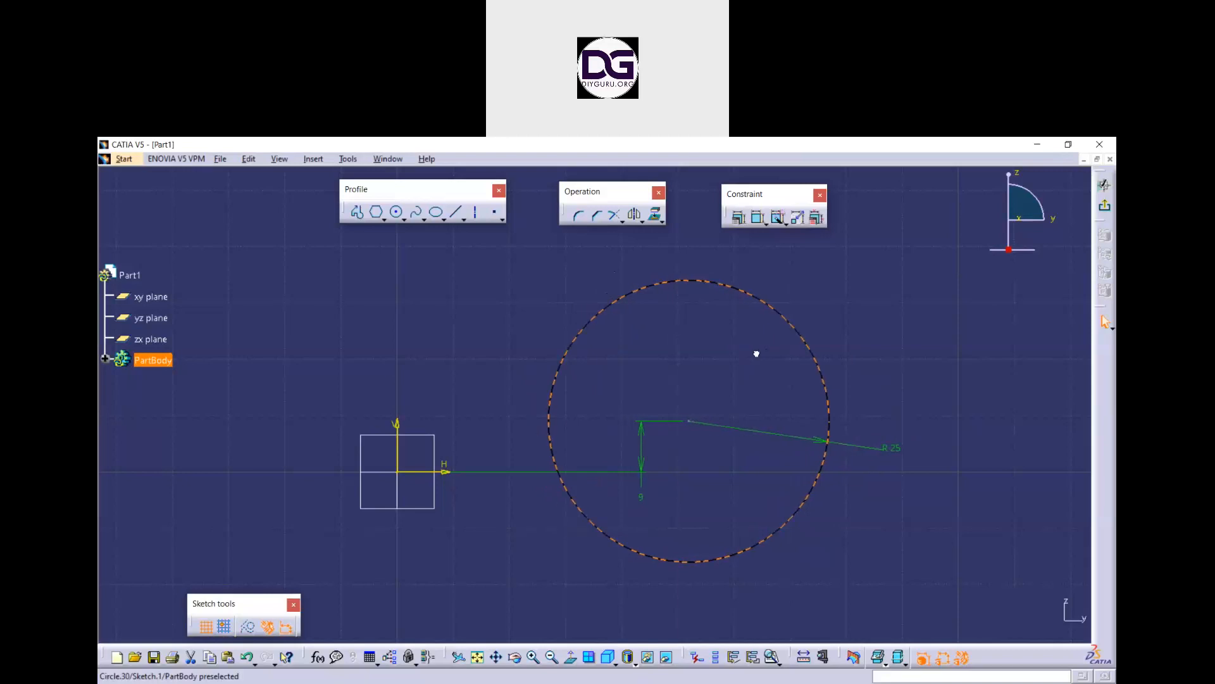
left_click(652, 361)
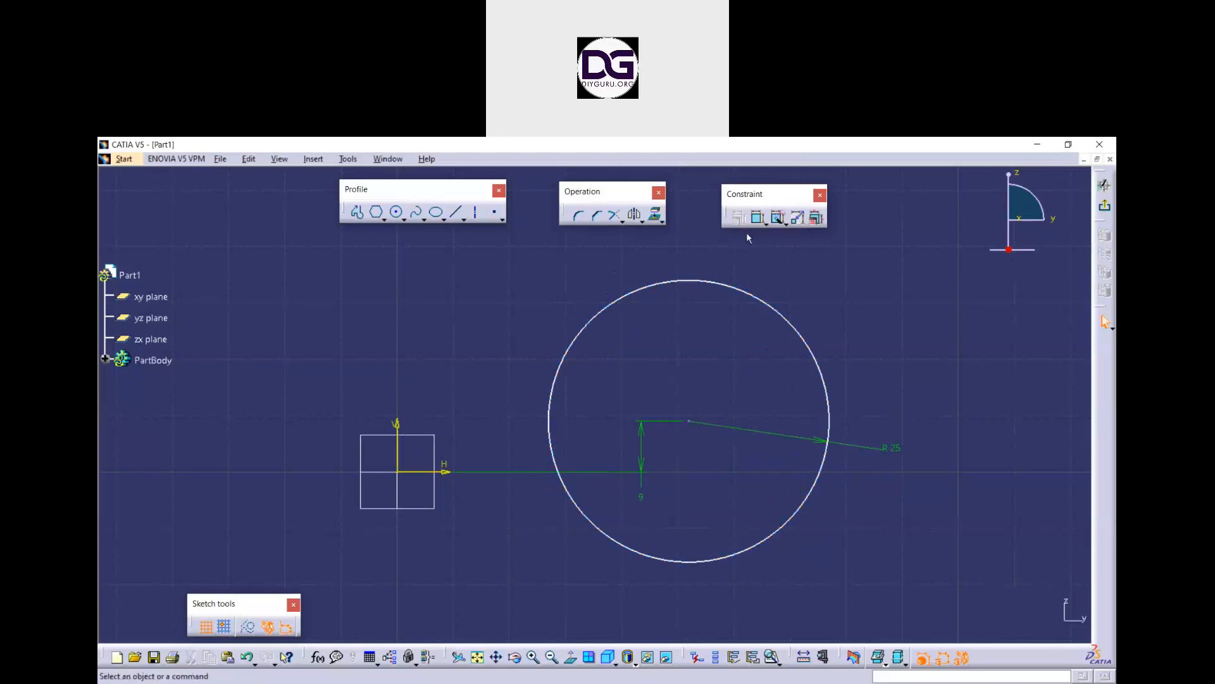
Step: Constrain the circle's centre to the vertical axis, with the dimension above, and set the horizontal distance to 40 mm
left_click(759, 220)
left_click(397, 436)
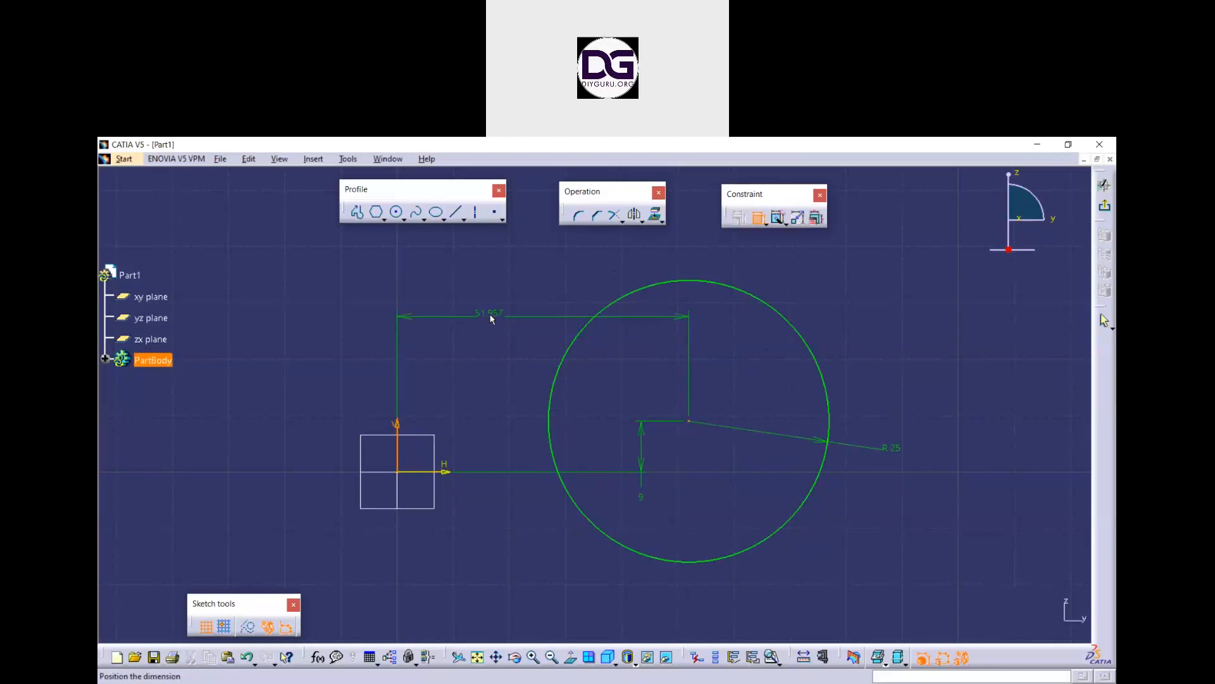
left_click(491, 319)
double_click(491, 320)
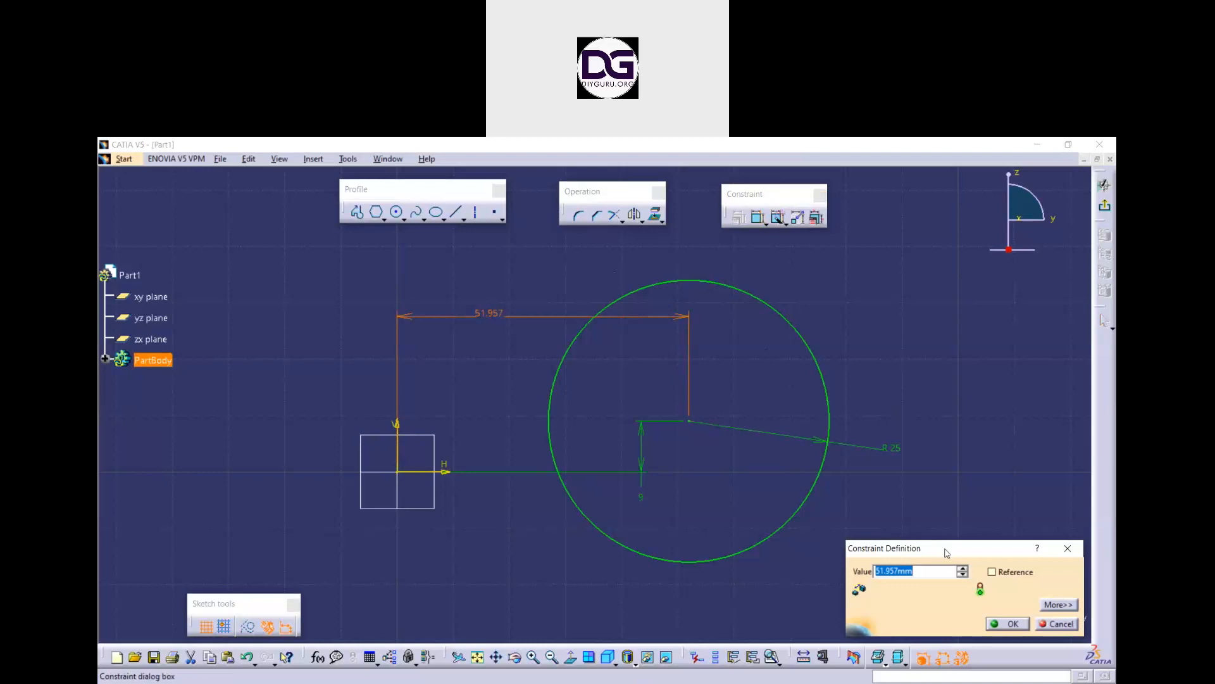
type("40")
key("Return")
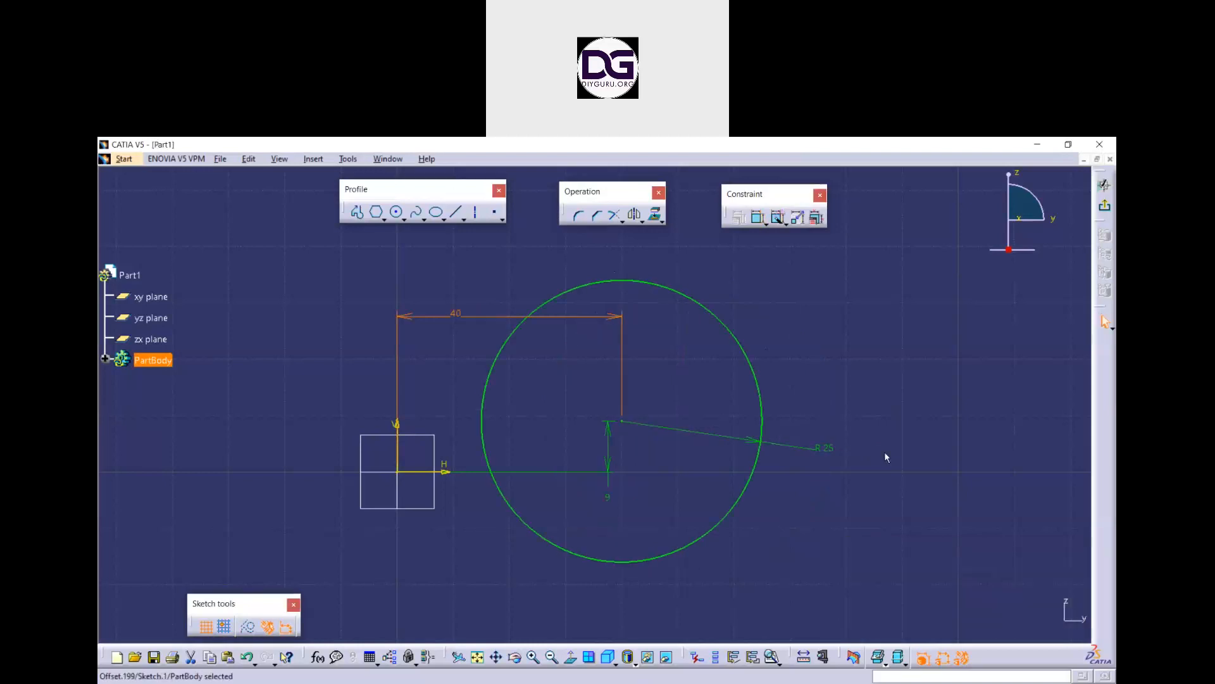
left_click(891, 456)
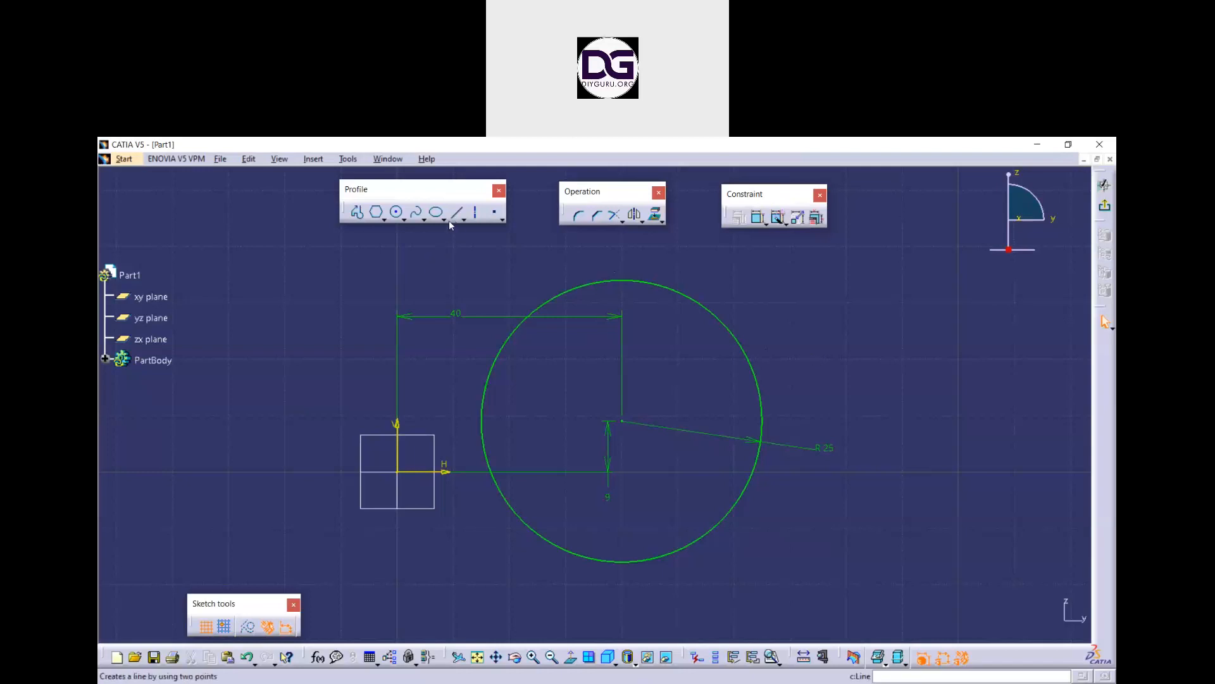
Step: Sketch a closed four-sided profile to the right of the circle, with a vertical left edge and three slanted edges
left_click(358, 213)
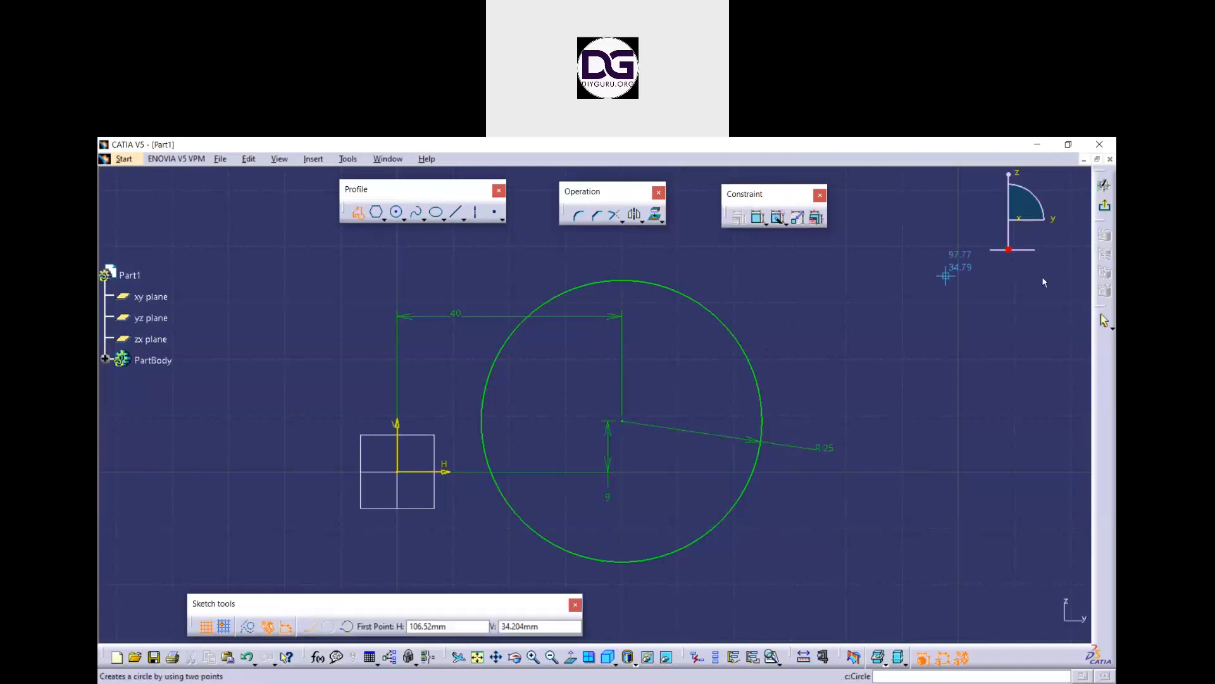
left_click(877, 305)
left_click(962, 386)
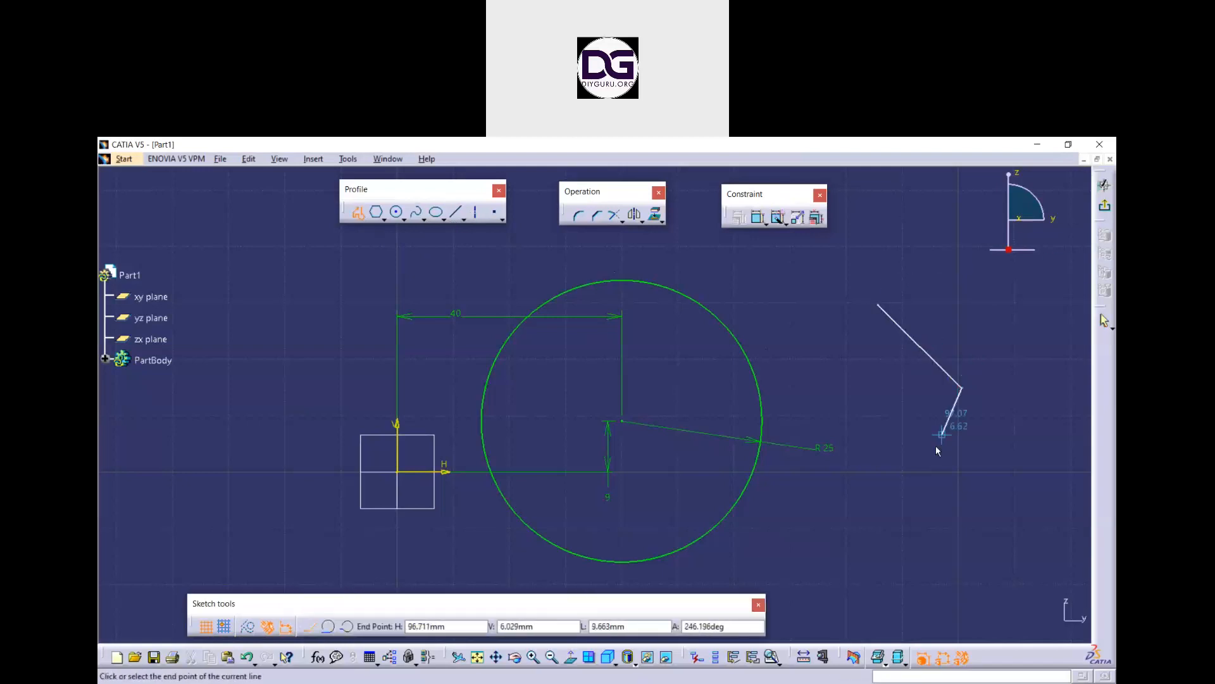
left_click(937, 471)
left_click(877, 404)
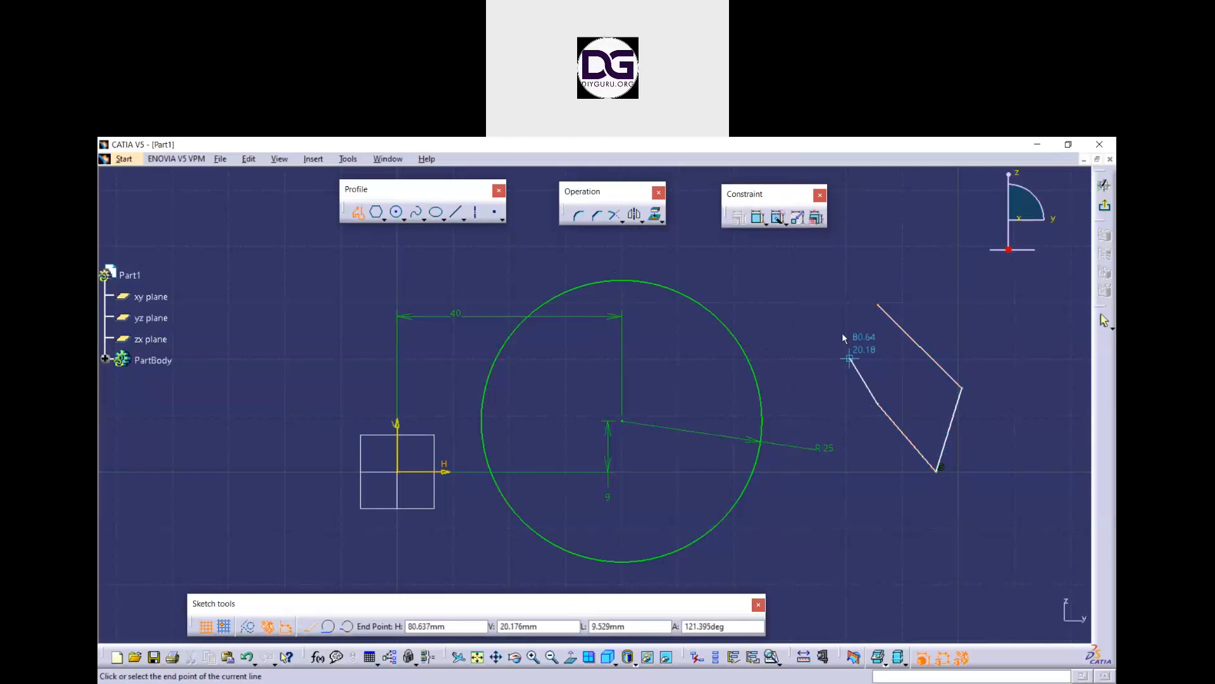
left_click(878, 305)
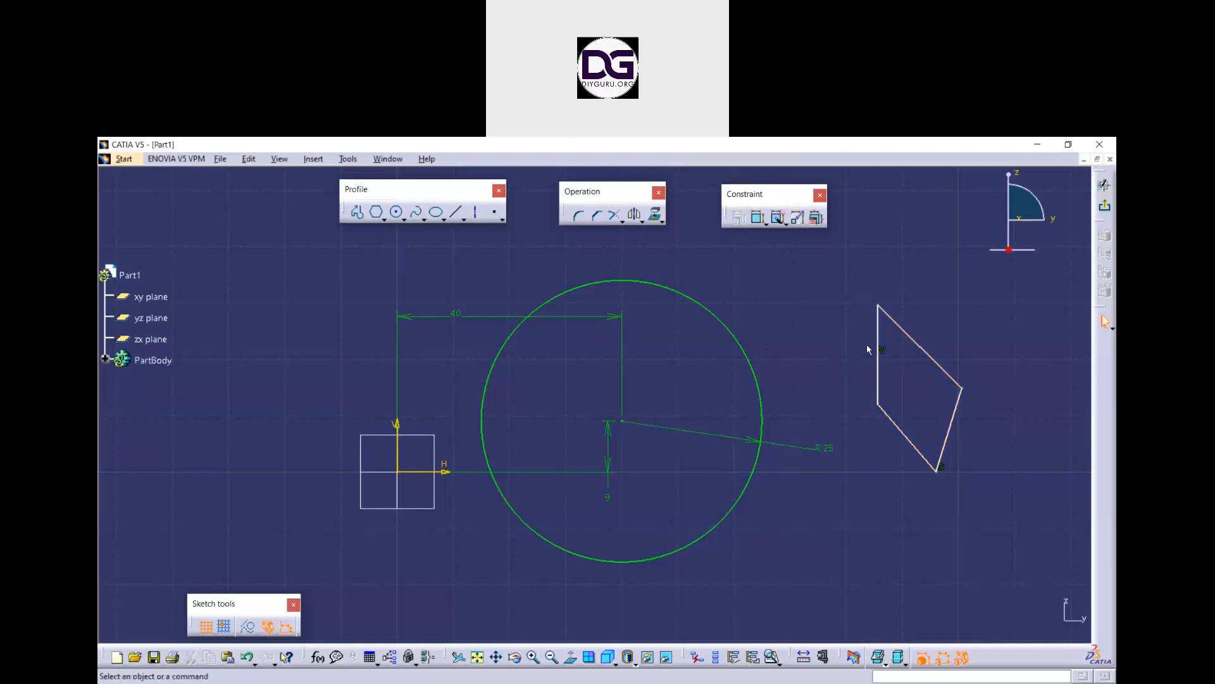
Step: Convert the four-sided profile's vertical left edge into a construction element
left_click(878, 326)
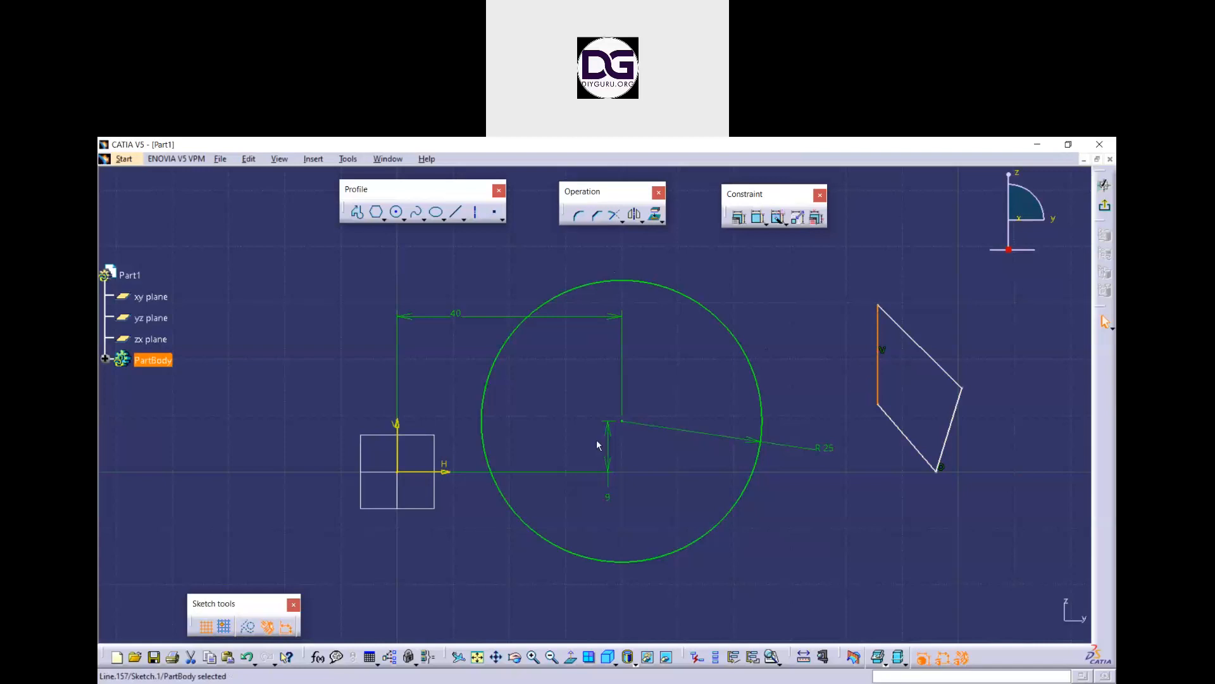
left_click(249, 627)
mouse_move(911, 479)
middle_mouse_down()
mouse_move(913, 409)
mouse_move(614, 518)
middle_mouse_up()
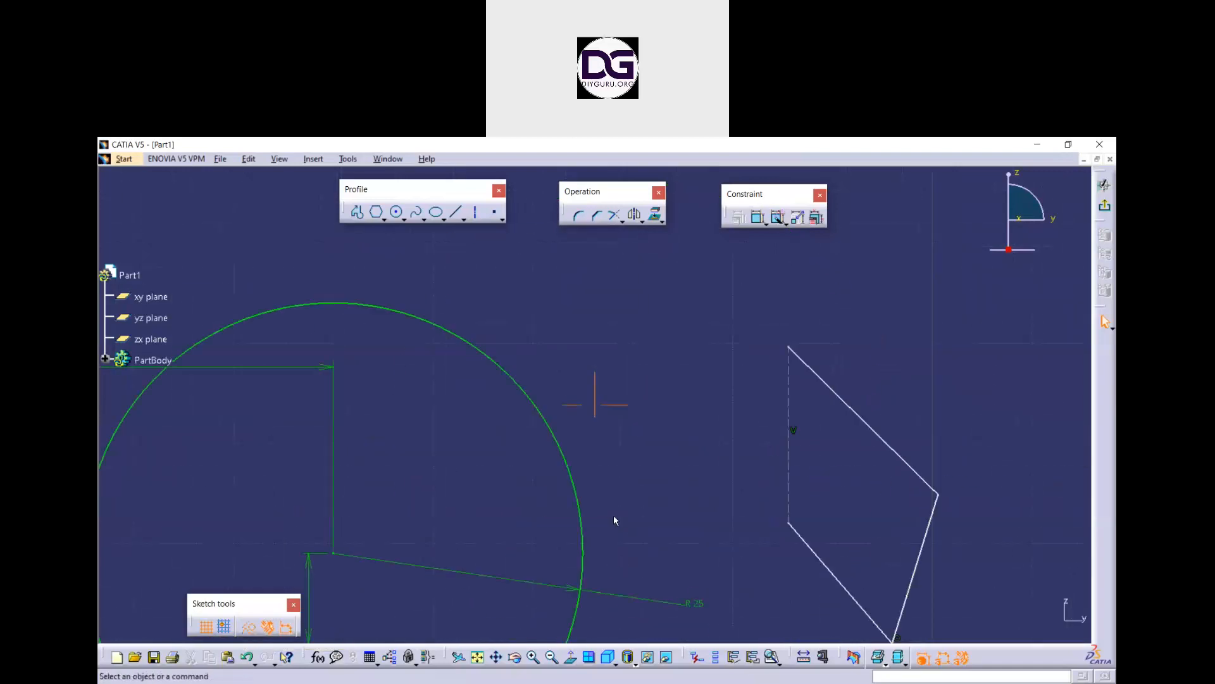
left_click(792, 390)
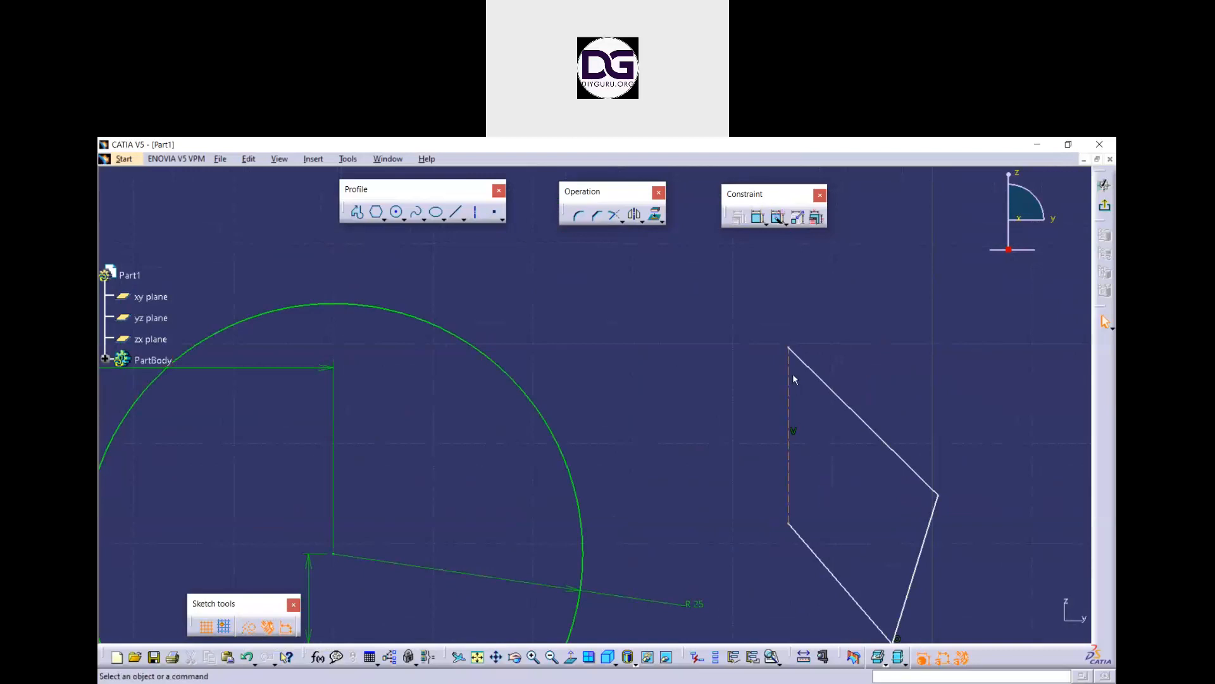
left_click(766, 419)
Step: Convert the four-sided profile's upper slanted edge into a construction element
left_click(847, 403)
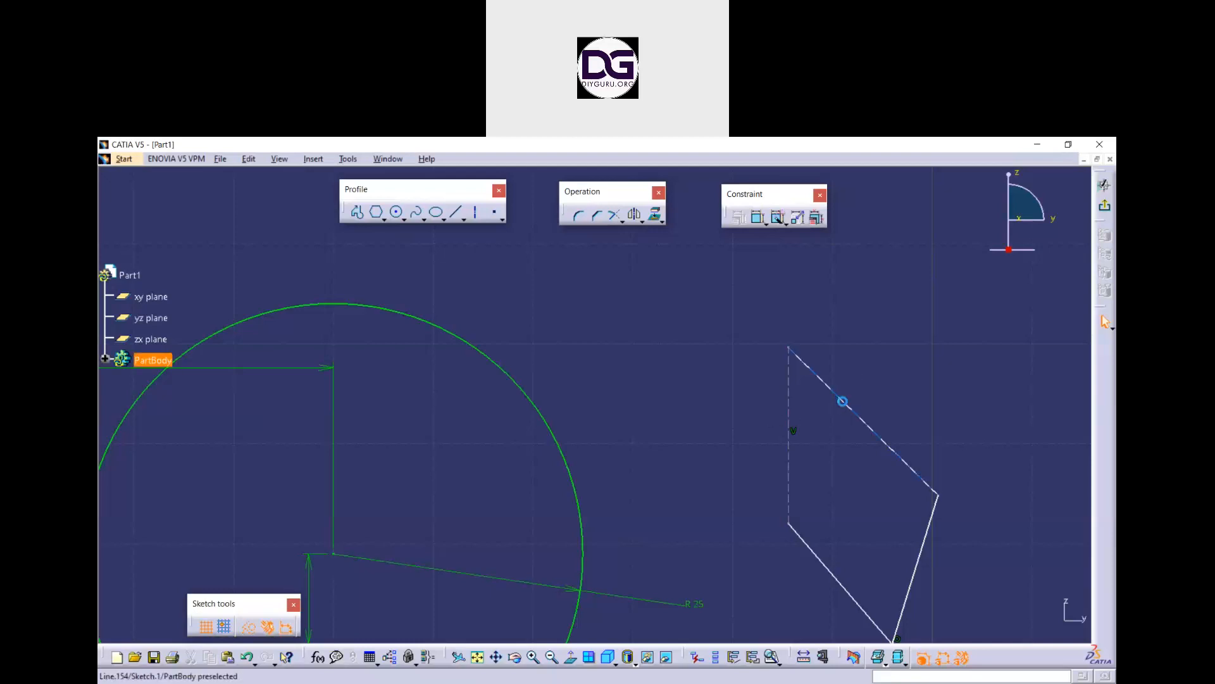
left_click(255, 626)
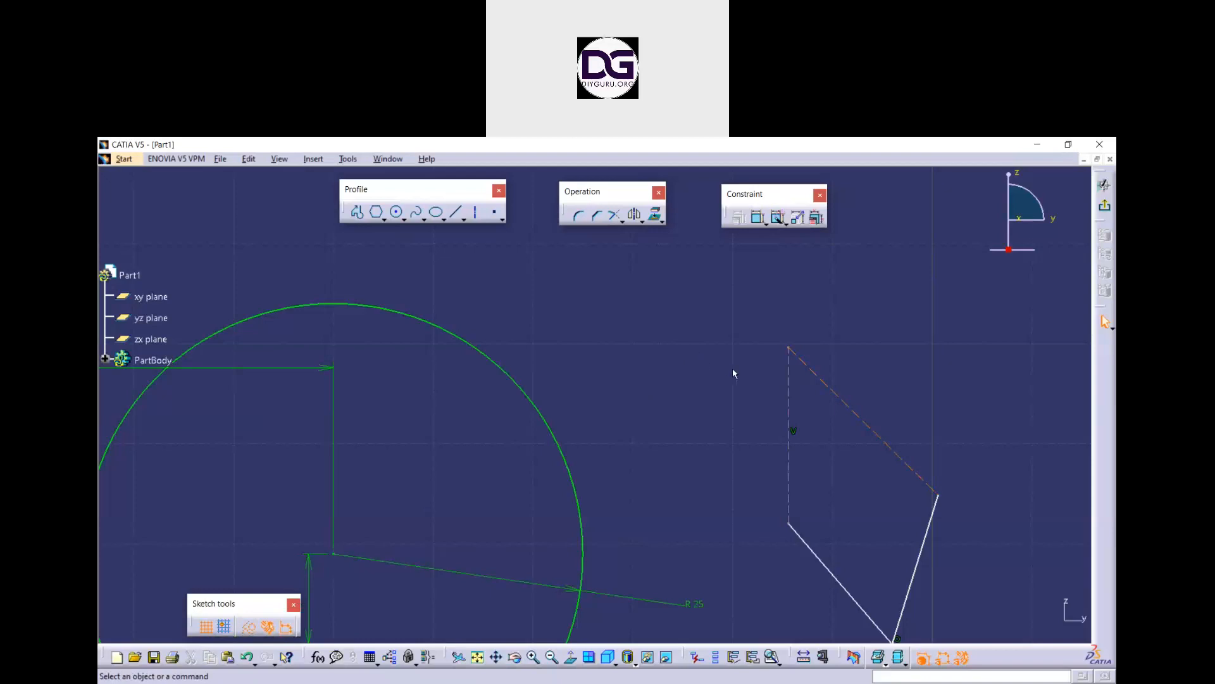
left_click(834, 392)
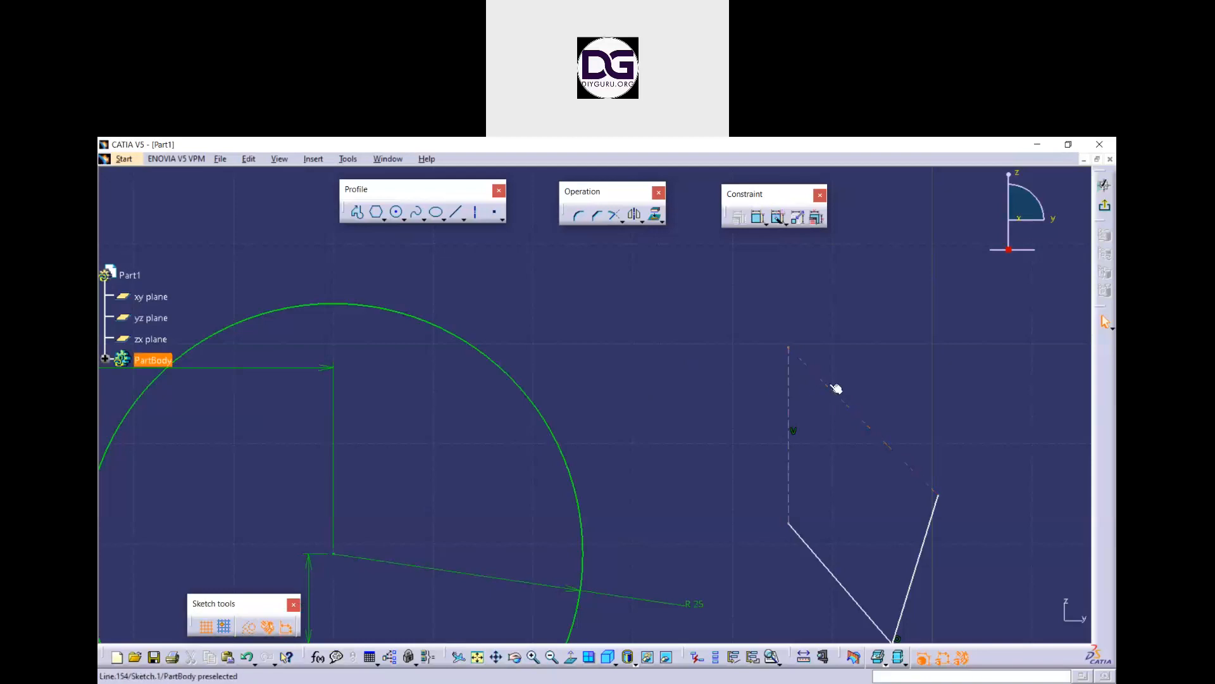
Step: Convert the four-sided profile's upper slanted edge and its vertical left edge back into standard elements
left_click(258, 631)
left_click(767, 352)
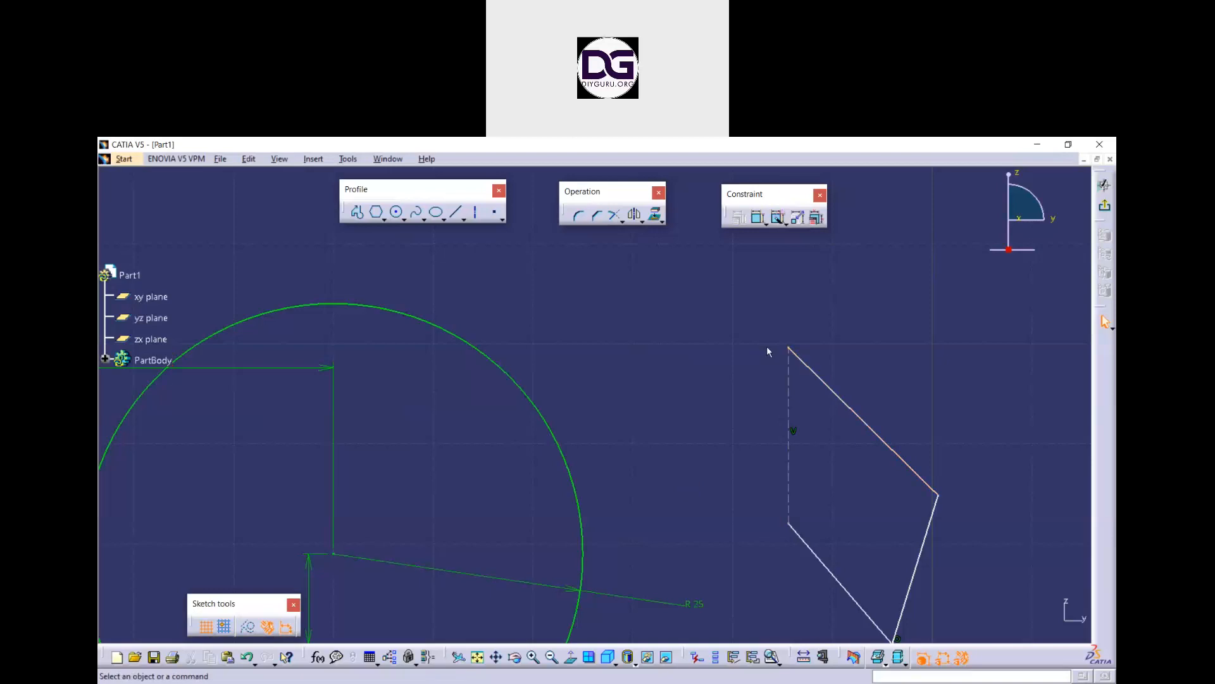
left_click(789, 409)
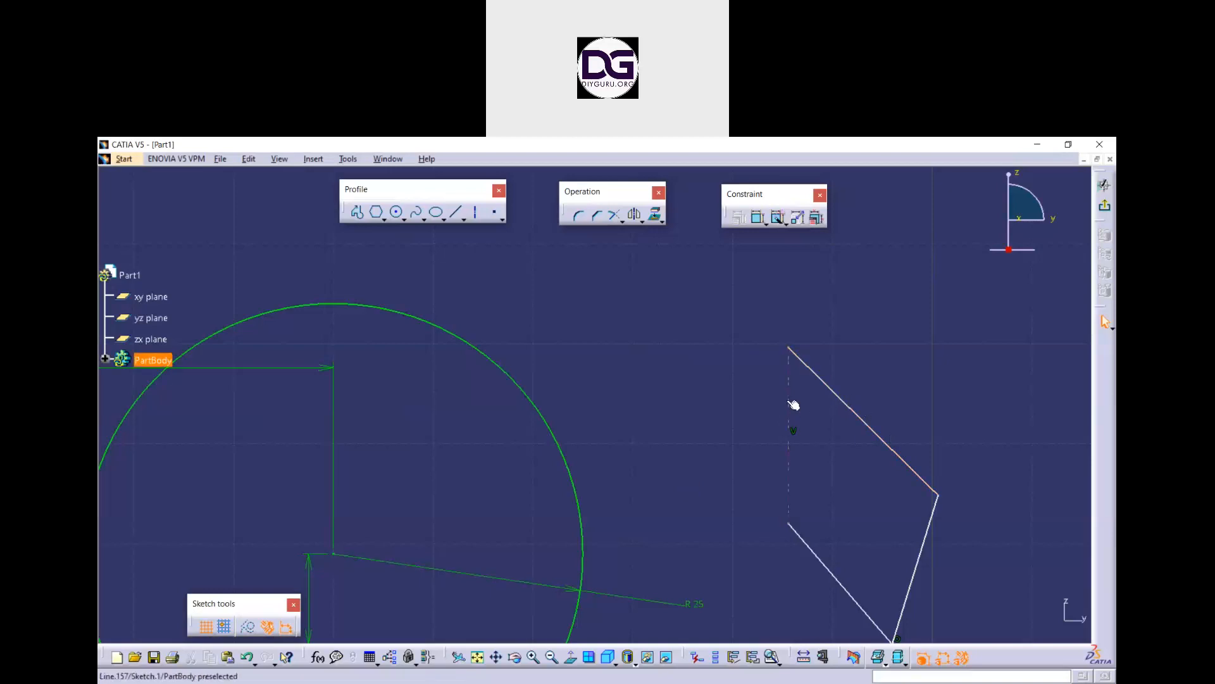
left_click(249, 626)
left_click(628, 390)
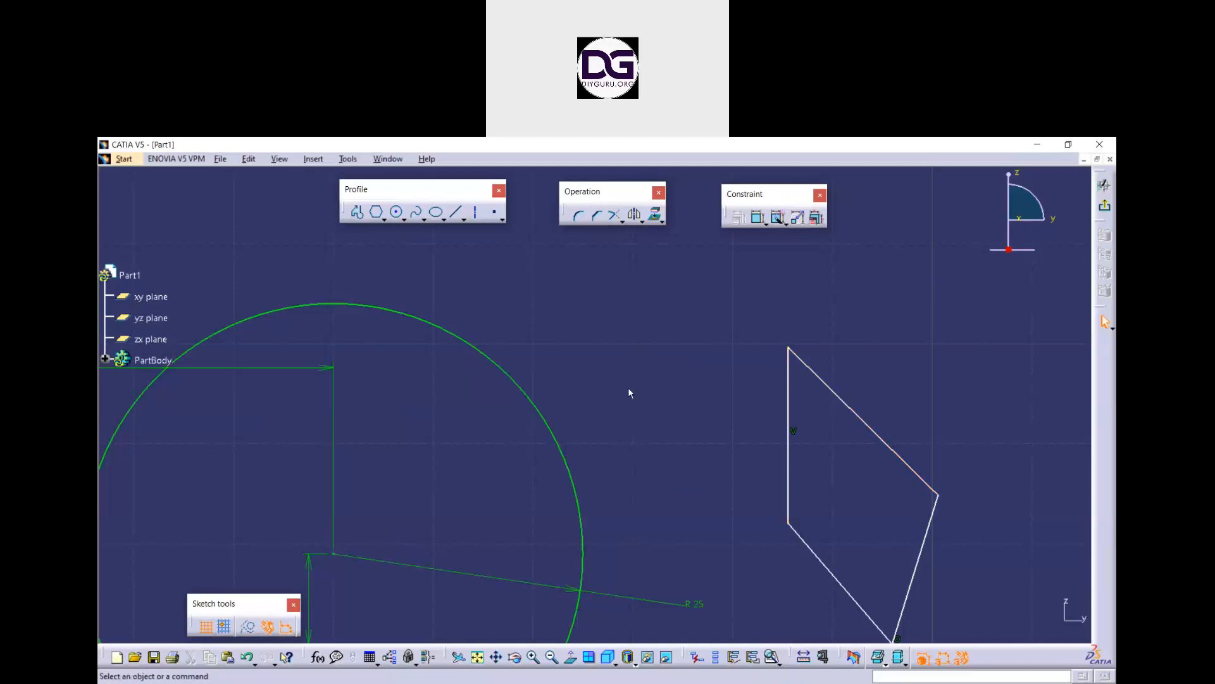
Step: Stretch the unconstrained four-sided profile wider by moving its upper slanted edge and its slanted right edge
middle_click_drag(627, 388, 633, 430, "ctrl")
mouse_move(639, 388)
middle_mouse_down("ctrl")
mouse_move(645, 402)
mouse_move(663, 359)
middle_mouse_up("ctrl")
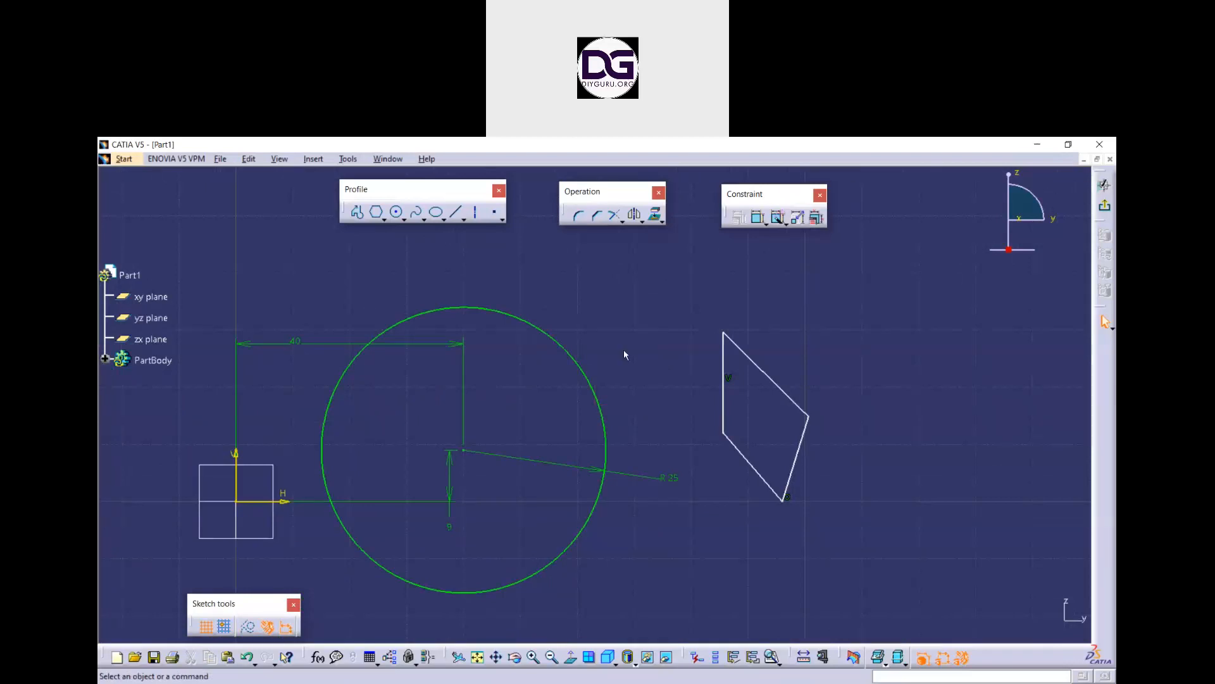
left_click(686, 152)
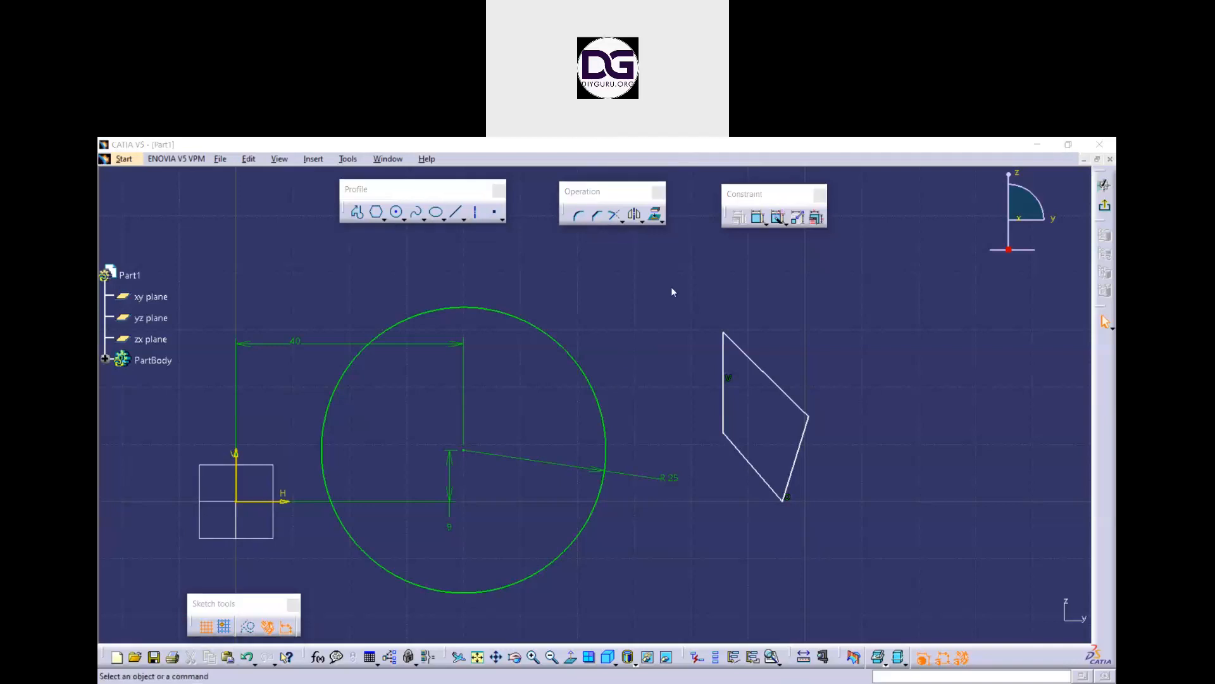
left_click(650, 357)
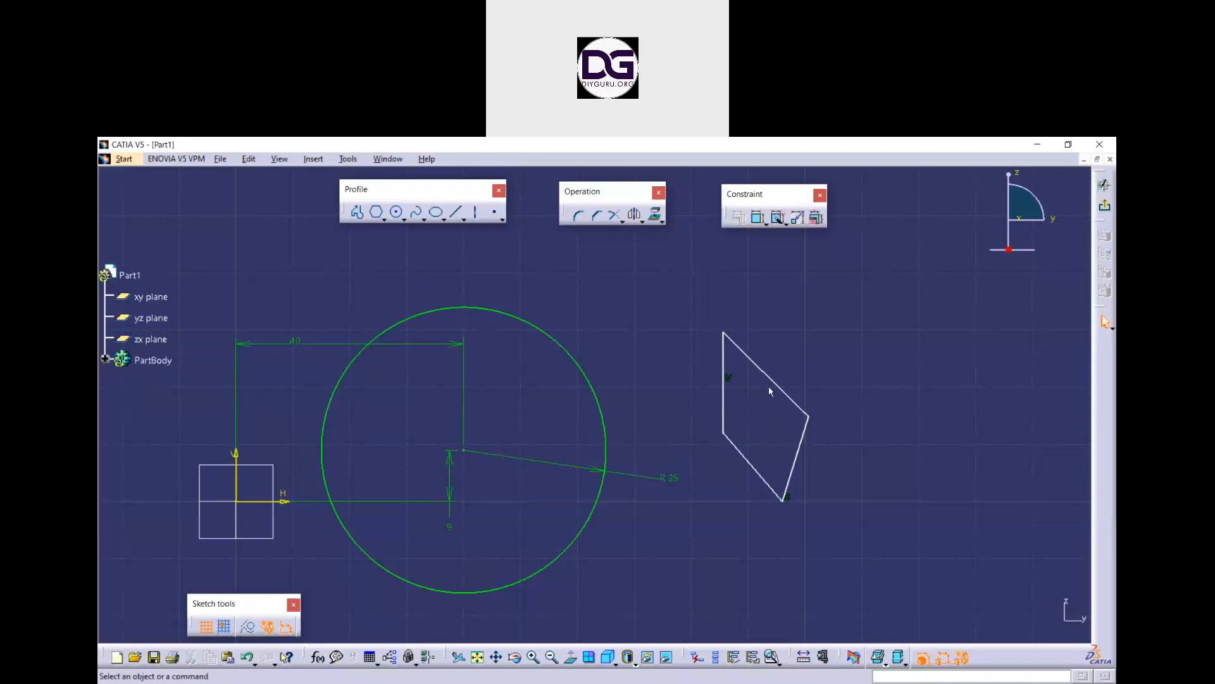
mouse_move(766, 372)
left_mouse_down()
mouse_move(825, 344)
mouse_move(789, 397)
mouse_move(721, 358)
mouse_move(776, 363)
mouse_move(735, 356)
left_mouse_up()
mouse_move(819, 419)
left_mouse_down()
mouse_move(842, 403)
mouse_move(834, 334)
mouse_move(833, 415)
mouse_move(862, 503)
left_mouse_up()
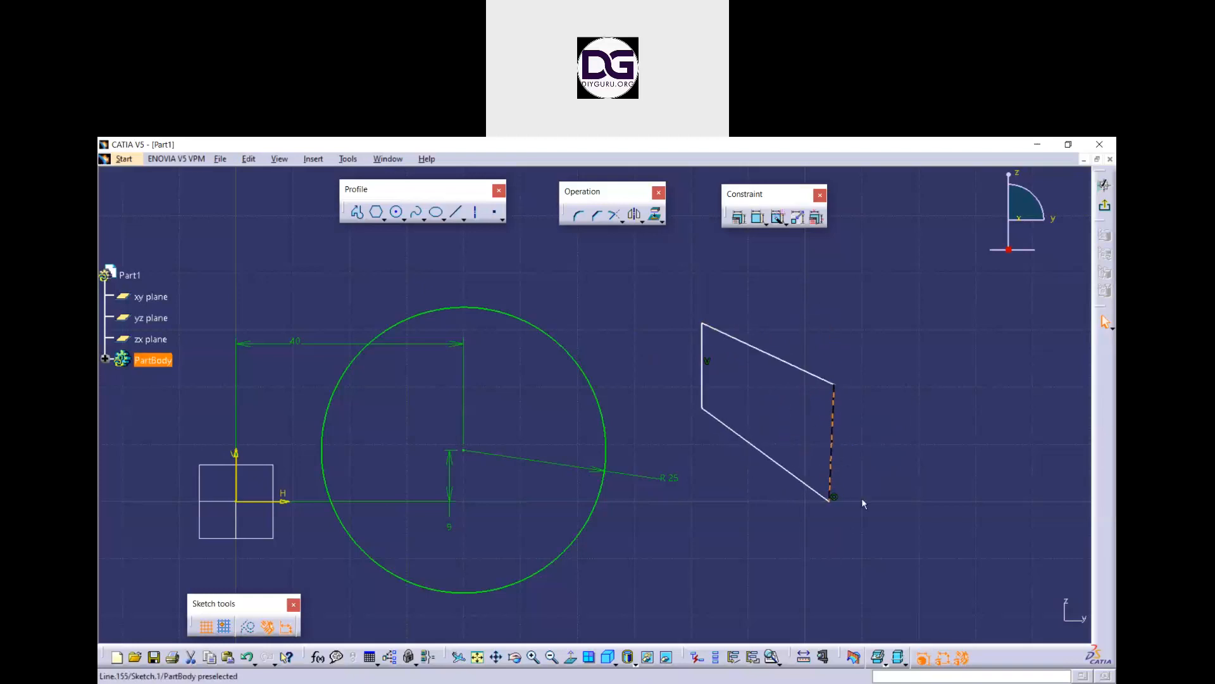
left_click(868, 455)
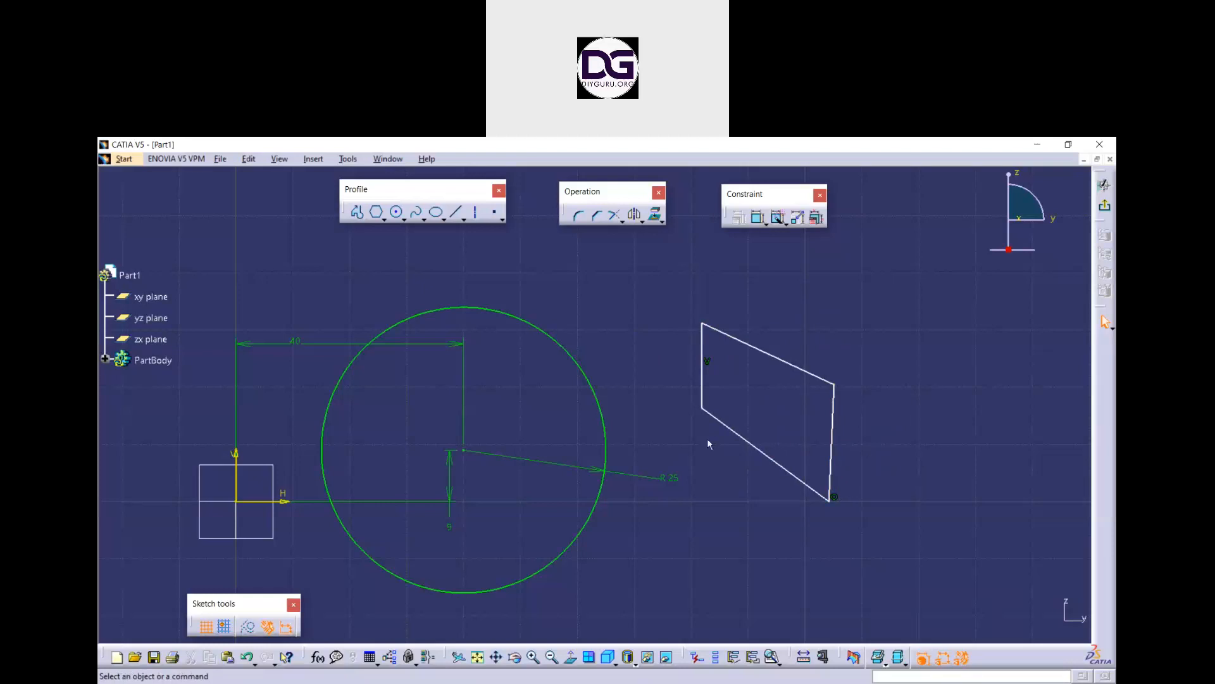
Step: Try to move the fully constrained circle, then clear the selection
middle_click_drag(674, 432, 749, 401)
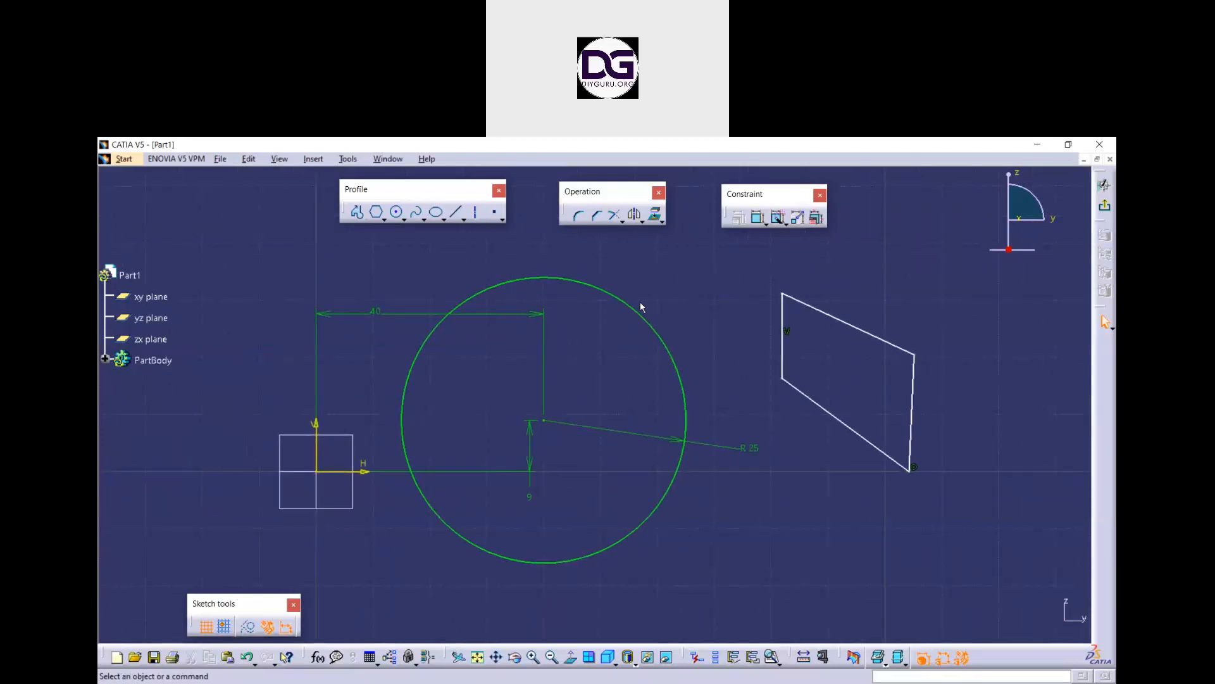
left_click(643, 317)
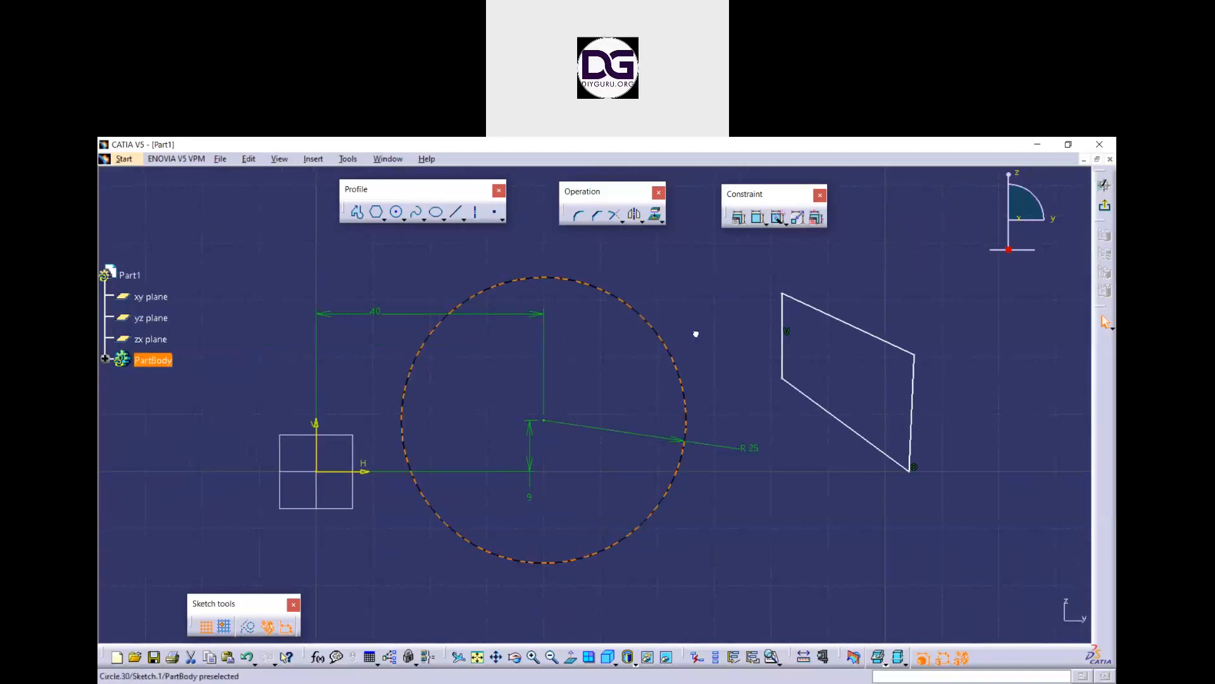
left_click(649, 365)
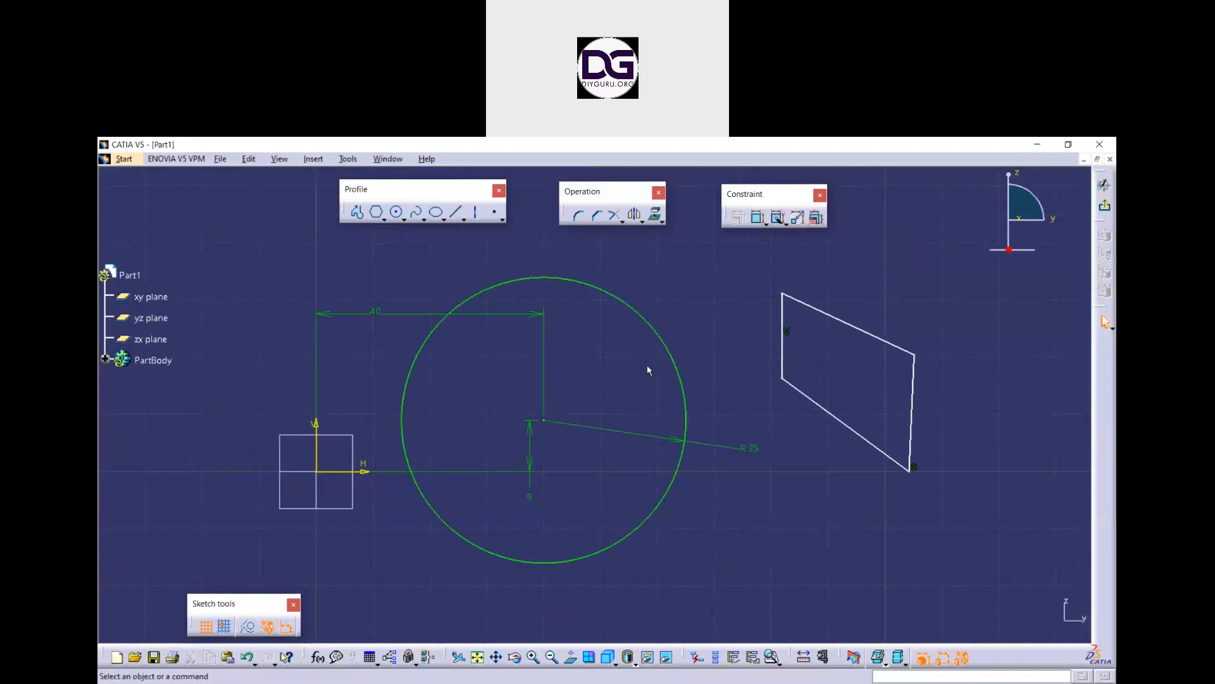
left_click_drag(844, 352, 955, 497)
left_click(554, 334)
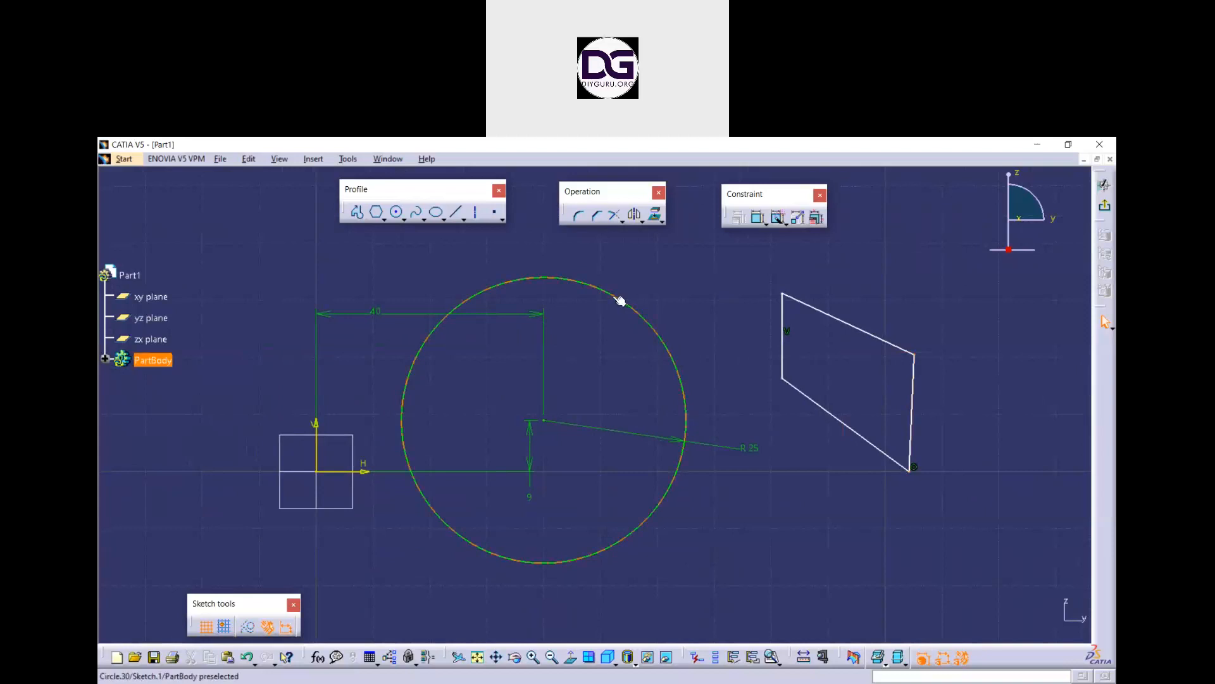
Step: Add a second horizontal distance dimension from the vertical axis to the circle's centre, placed below the circle, and delete it
left_click(757, 217)
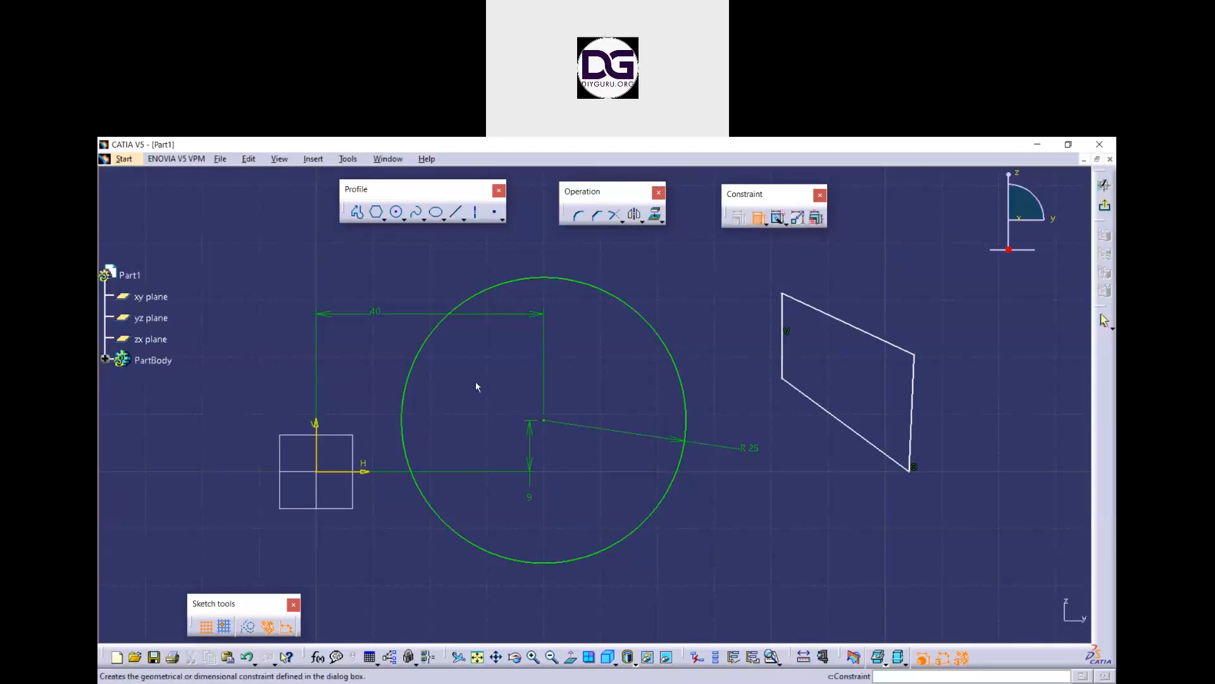
left_click(317, 447)
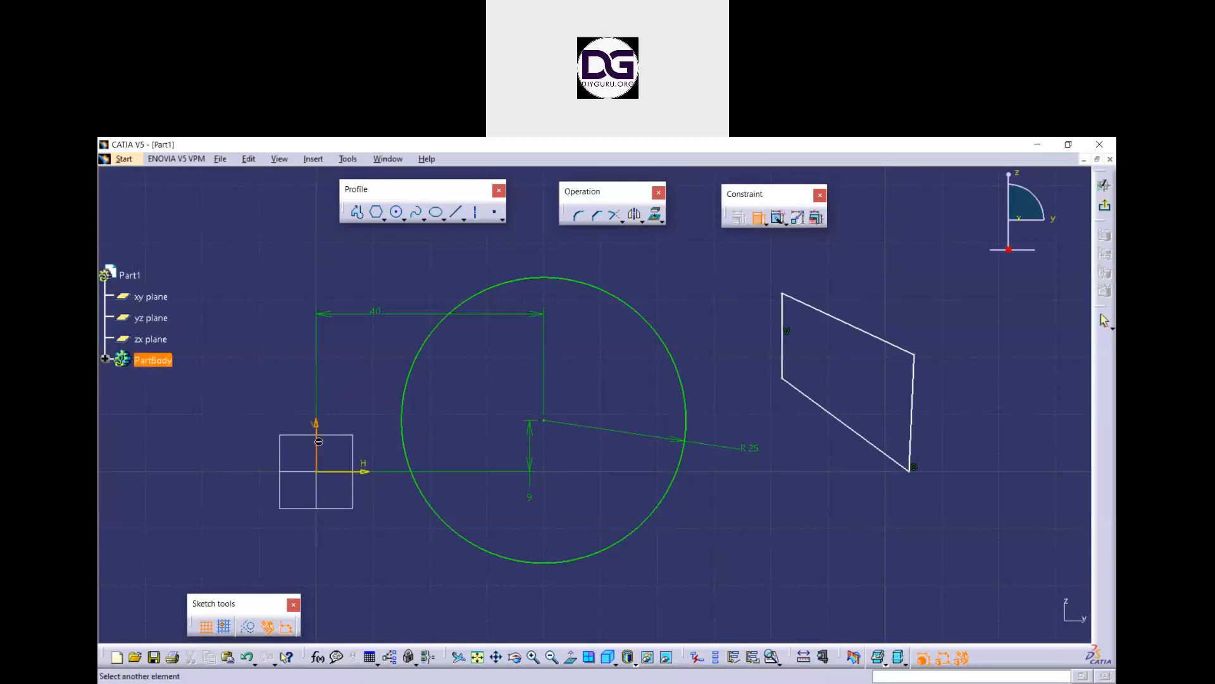
left_click(541, 423)
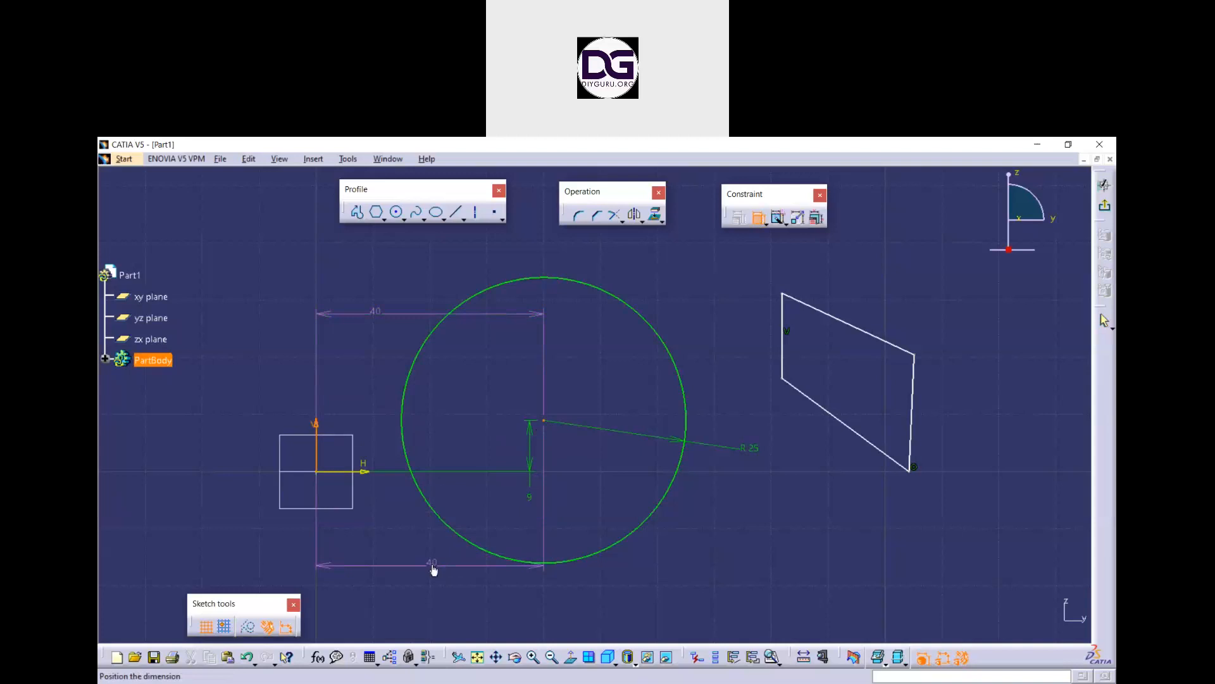
left_click(433, 569)
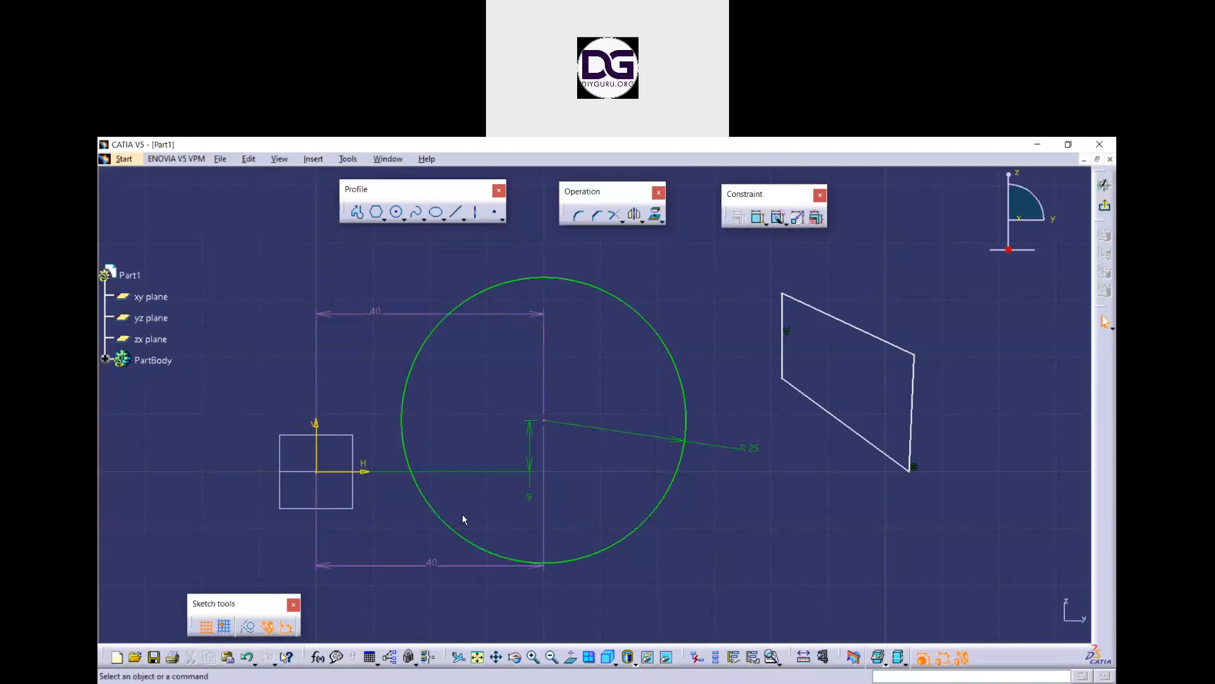
left_click(436, 565)
key("Delete")
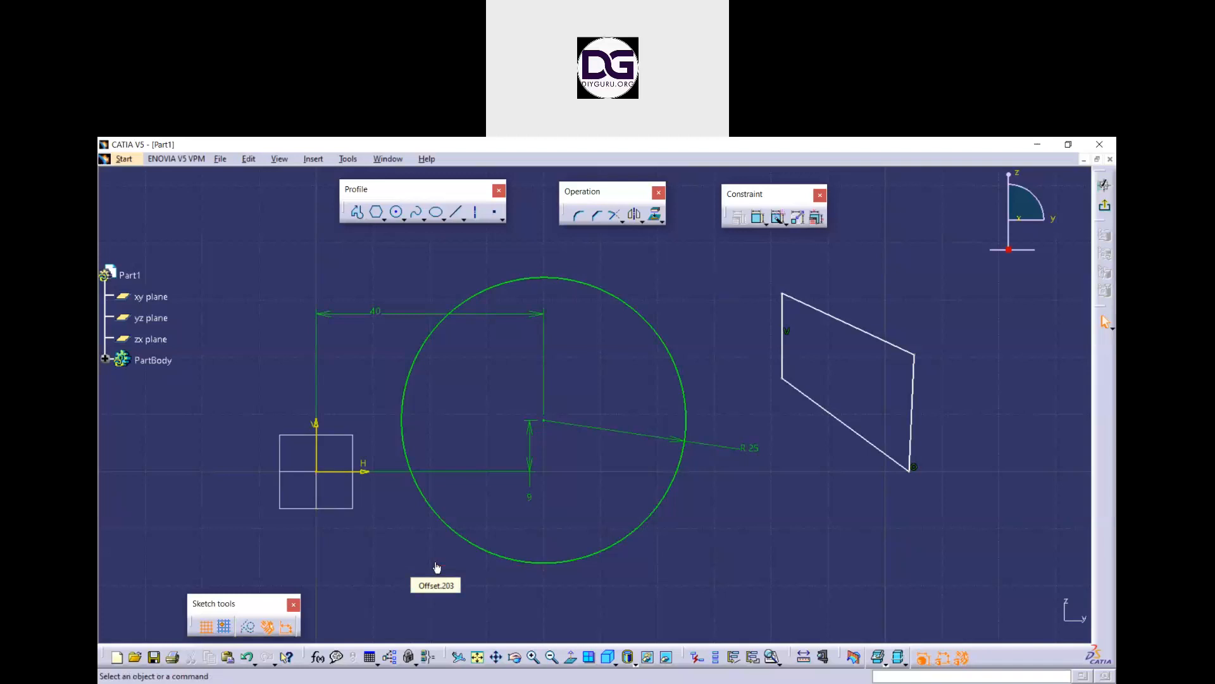
left_click(695, 159)
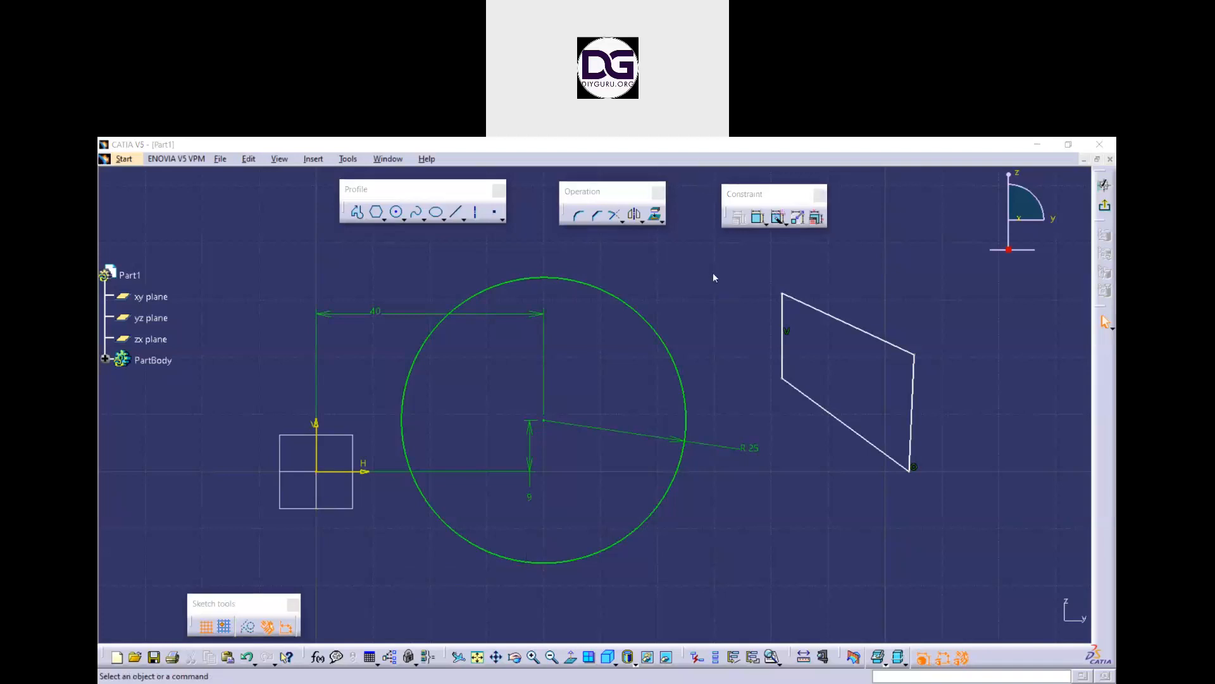
left_click(737, 358)
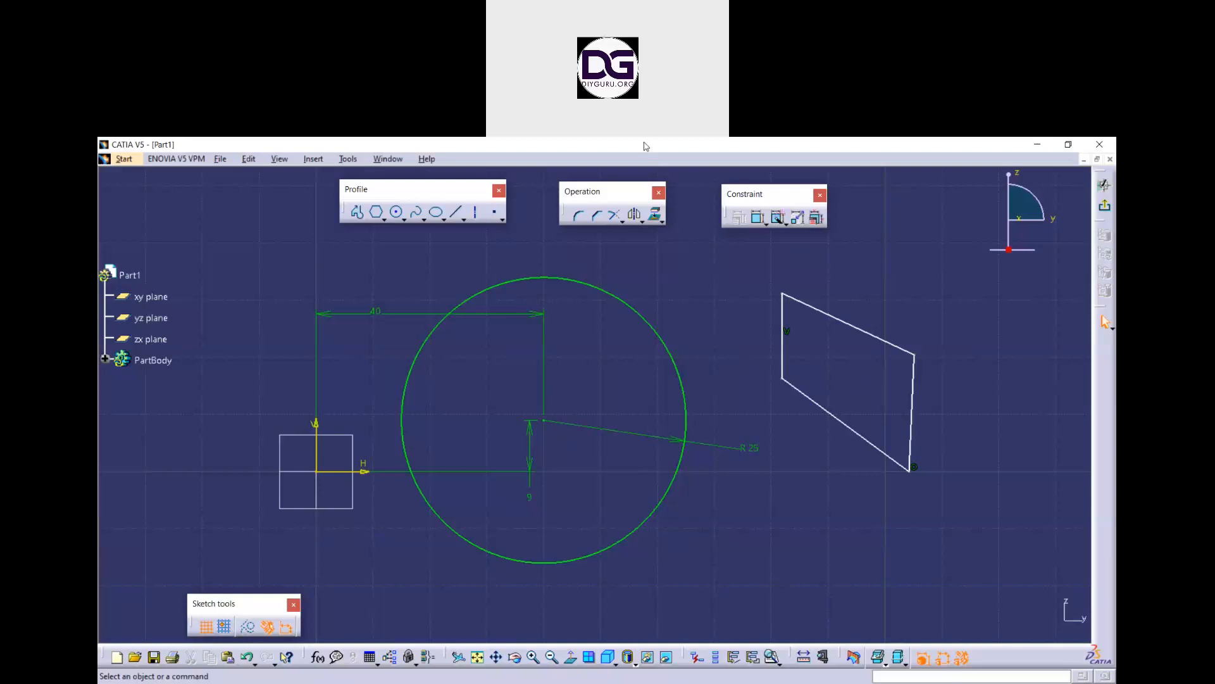
left_click(678, 152)
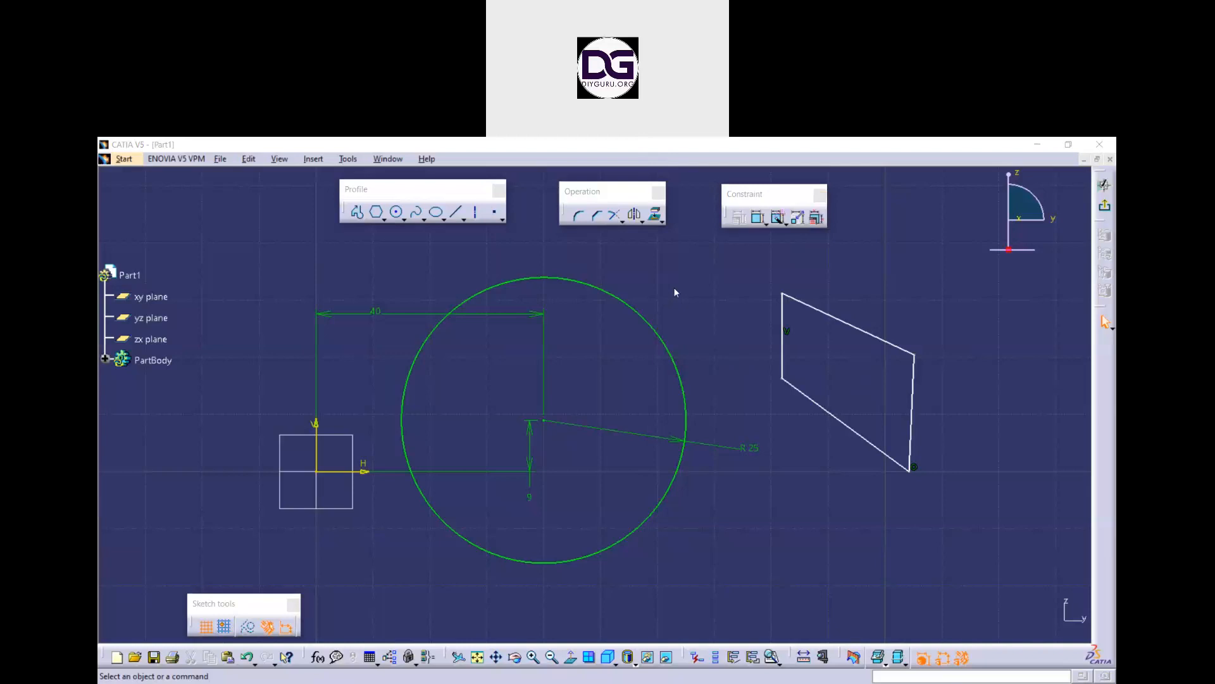
left_click(727, 364)
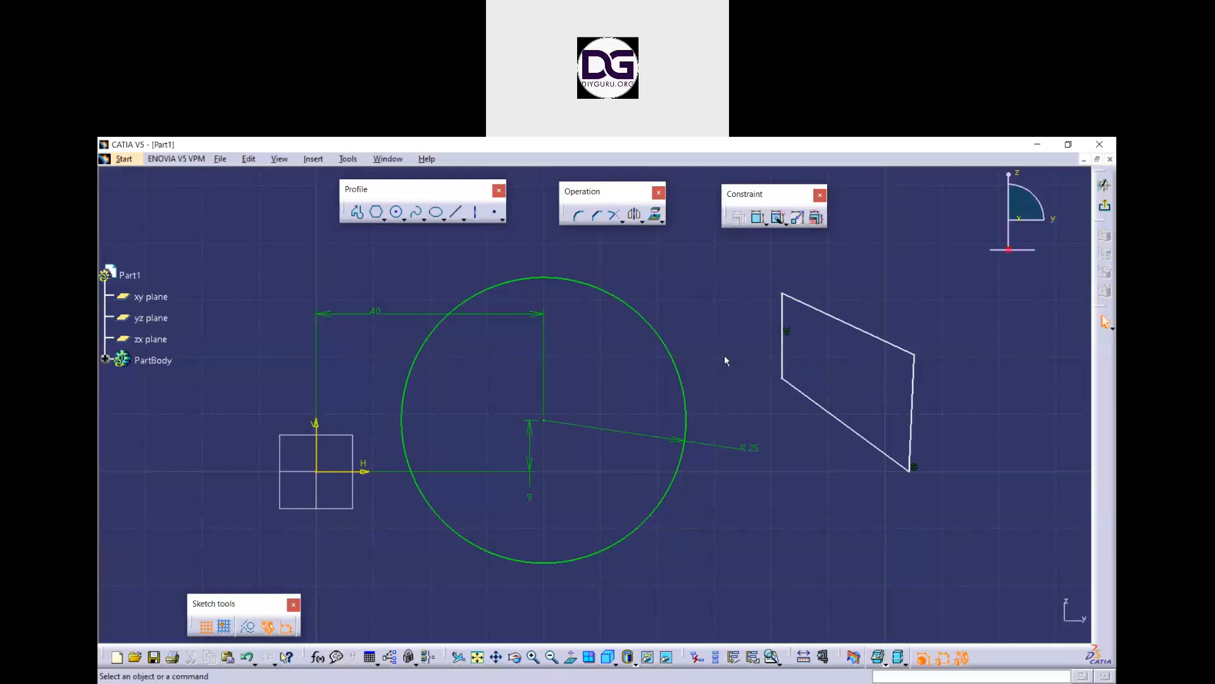
Step: Delete the circle, the four-sided profile and all their dimensions from the sketch
left_click(778, 222)
mouse_move(997, 580)
left_mouse_down()
mouse_move(420, 328)
mouse_move(348, 272)
left_mouse_up()
key("Delete")
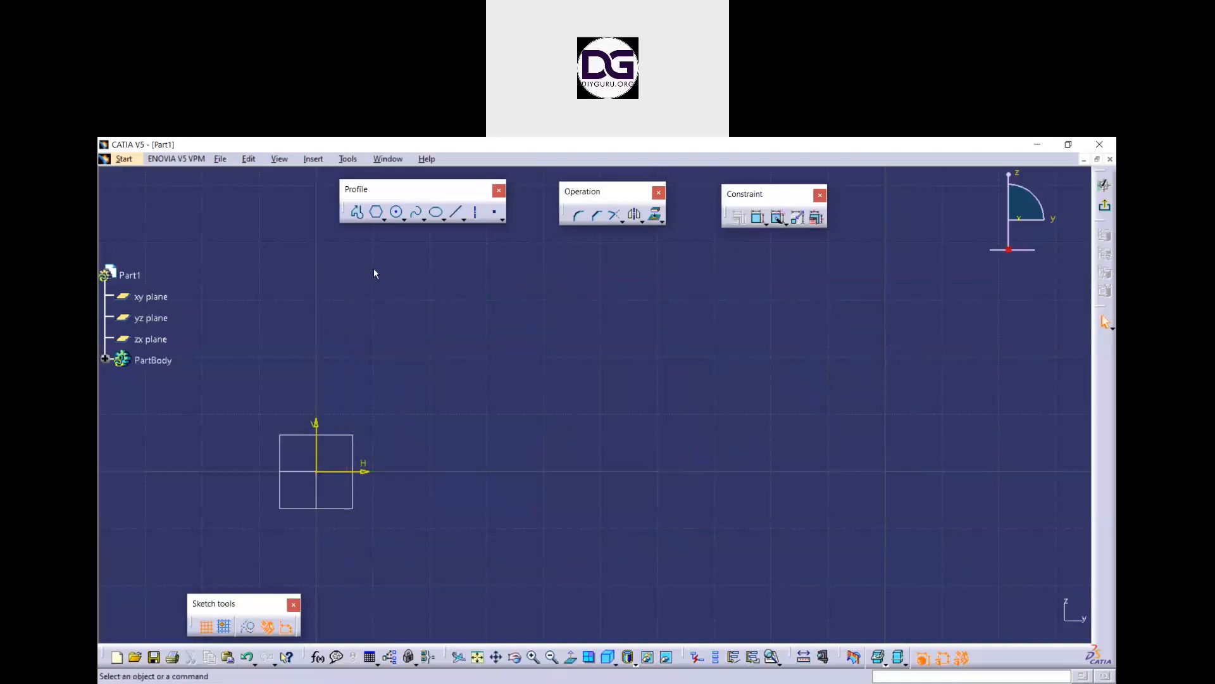
Step: Sketch a horizontal rectangle about 41 mm wide and 20 mm high, above the horizontal axis and away from the origin
left_click(384, 219)
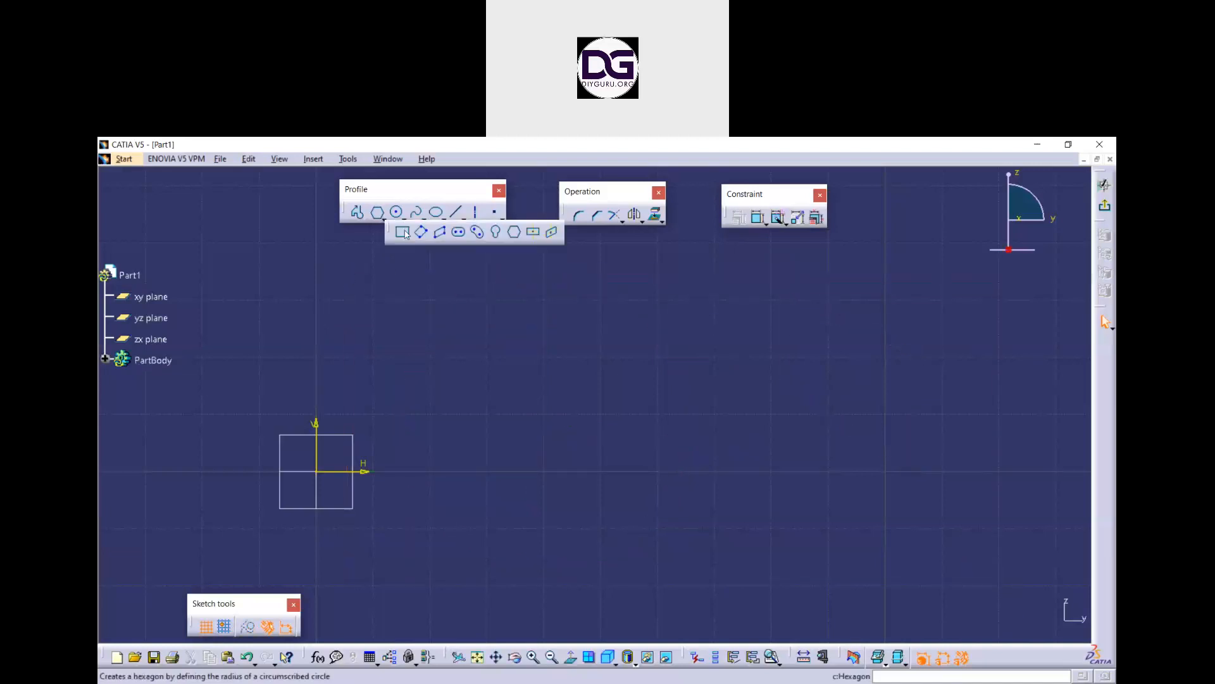
left_click(403, 232)
left_click(554, 310)
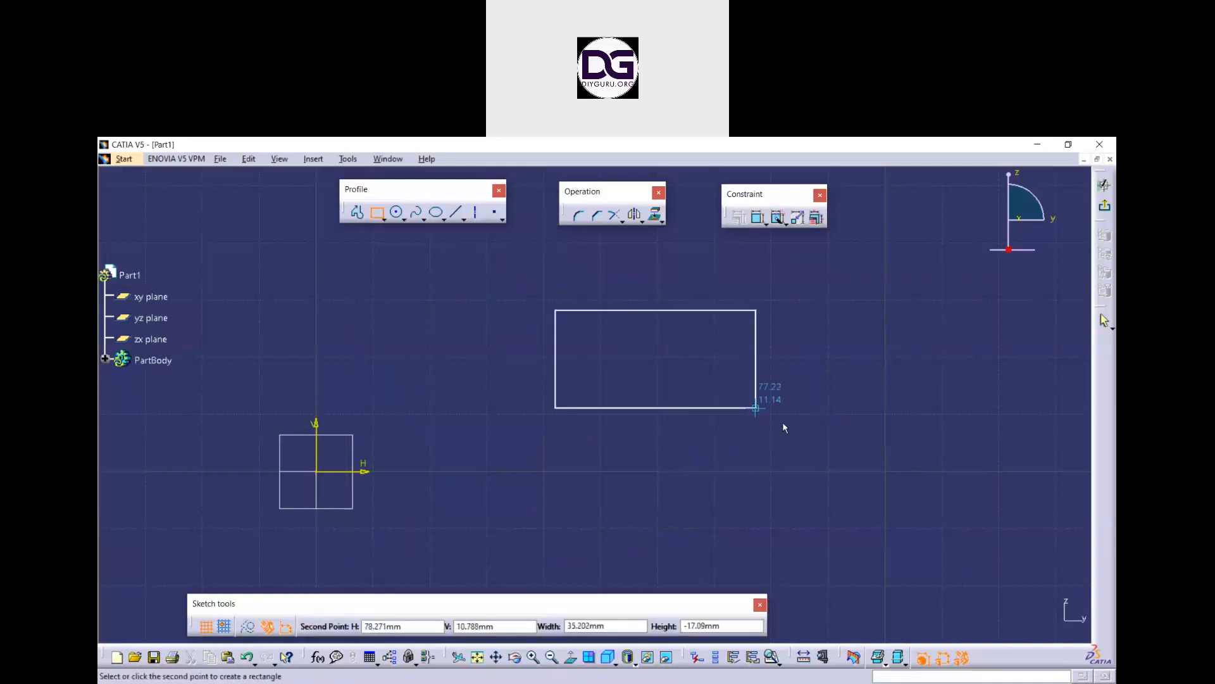
left_click(789, 426)
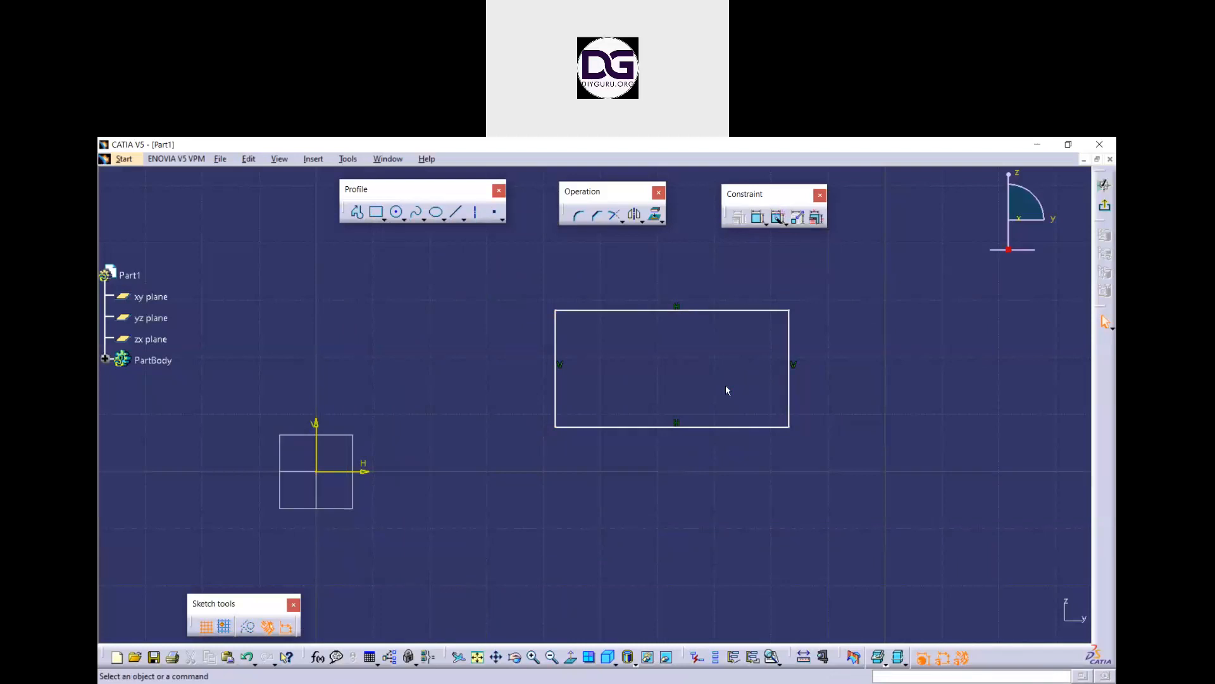
Step: Apply Auto Constraint to the rectangle's four lines with the V and H axes as references, no symmetry lines and Chained mode
middle_click_drag(670, 488, 684, 485)
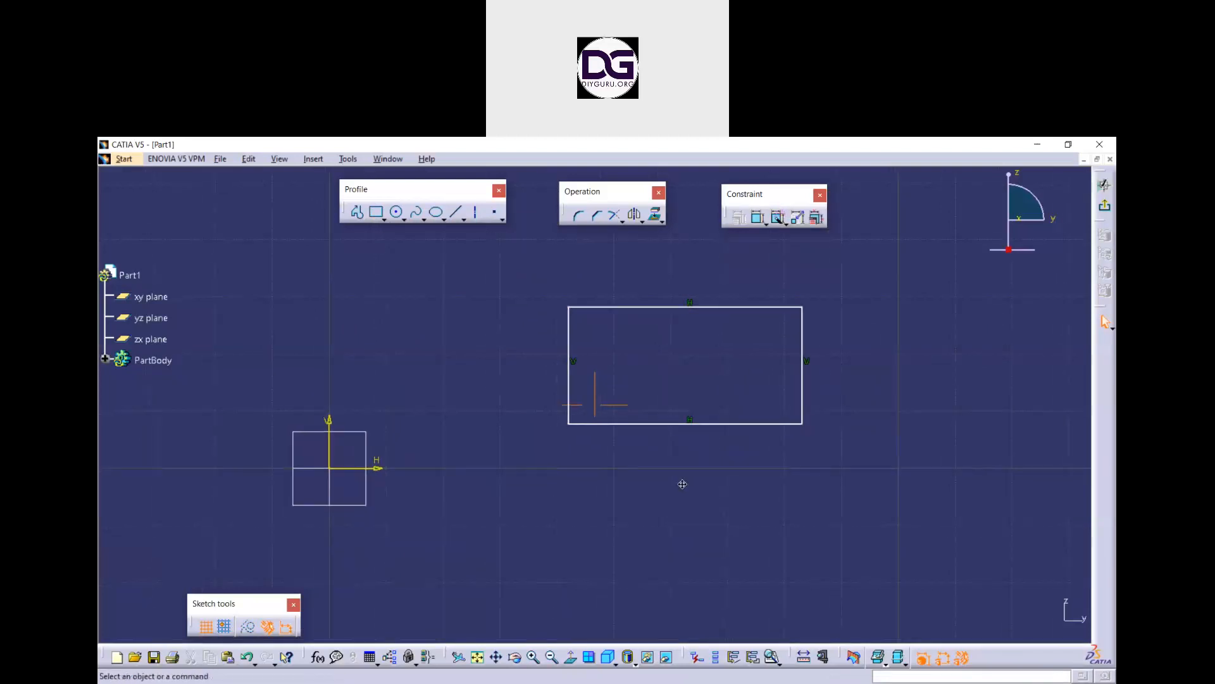
left_click(778, 222)
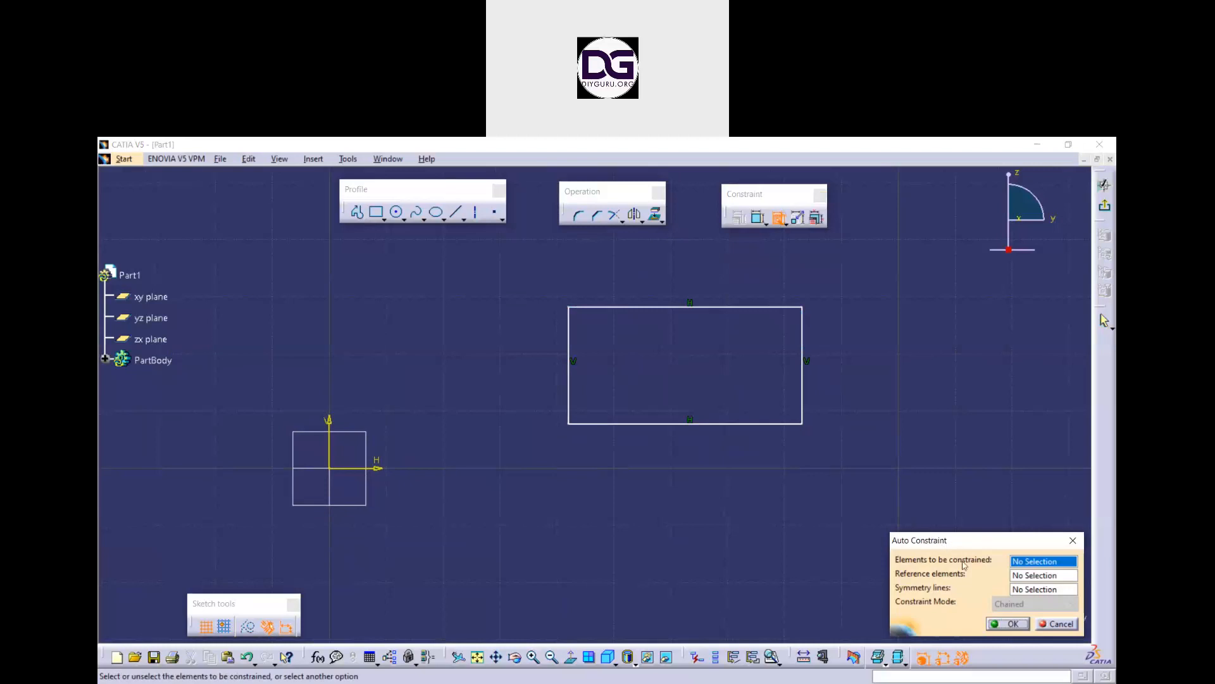
mouse_move(836, 451)
left_mouse_down()
mouse_move(537, 312)
mouse_move(538, 293)
left_mouse_up()
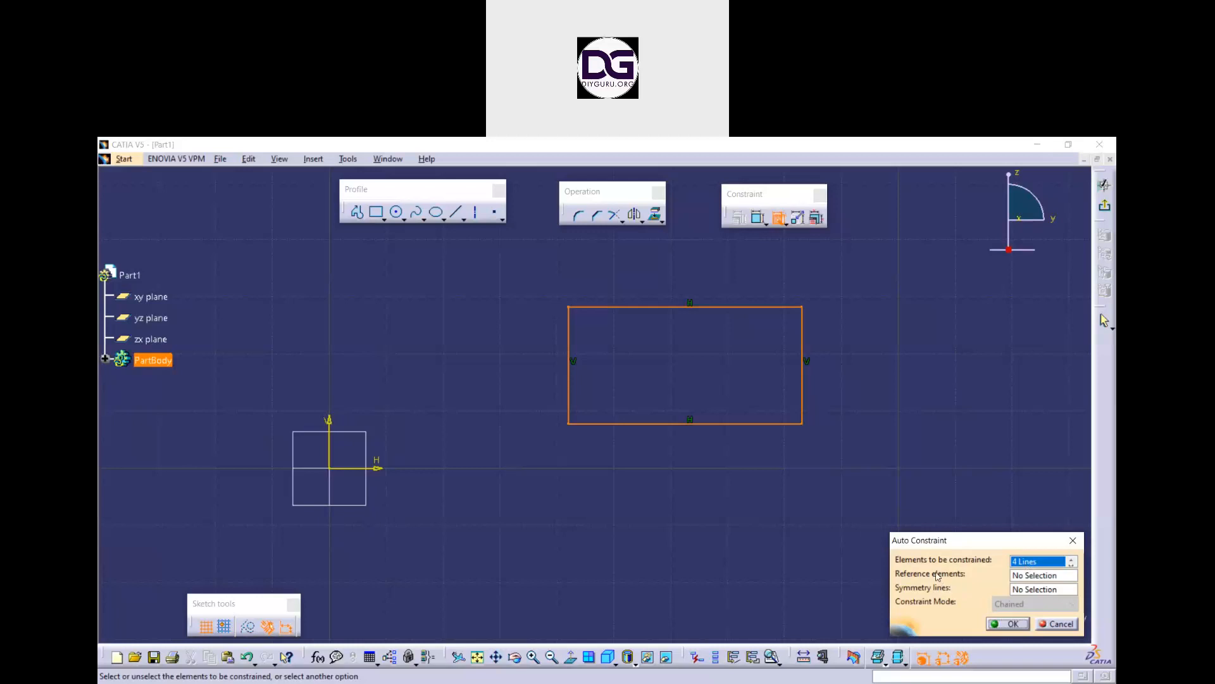
left_click(1040, 574)
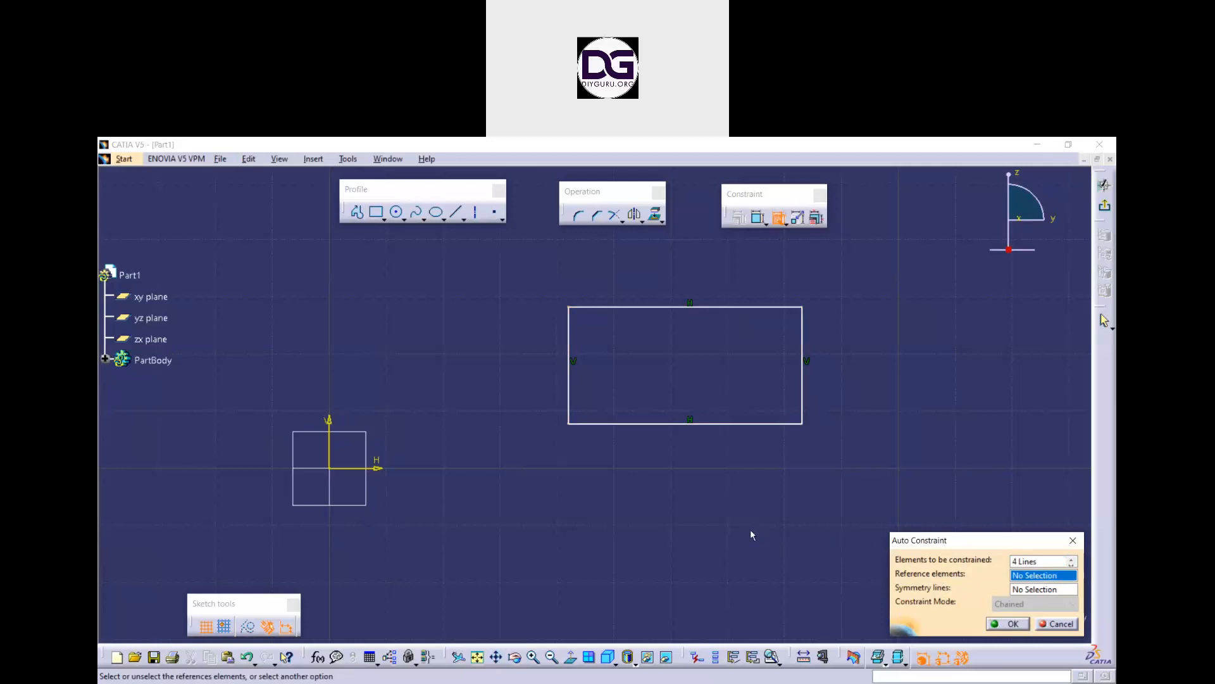
left_click(335, 429)
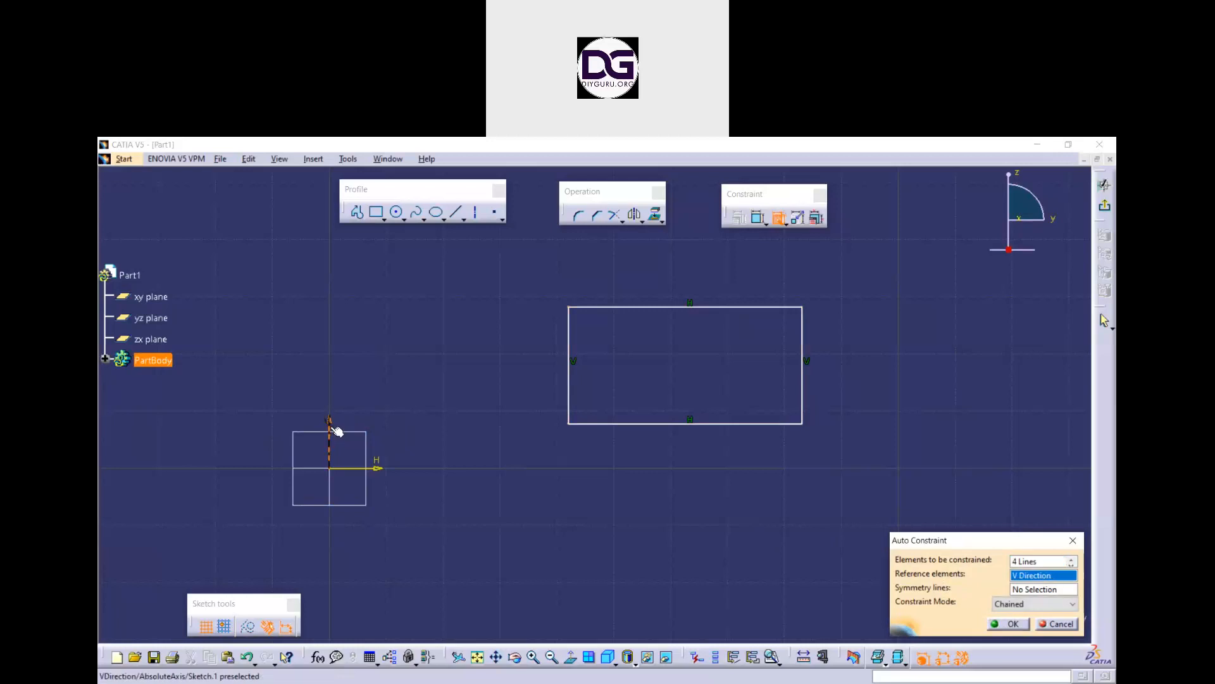
left_click(381, 471)
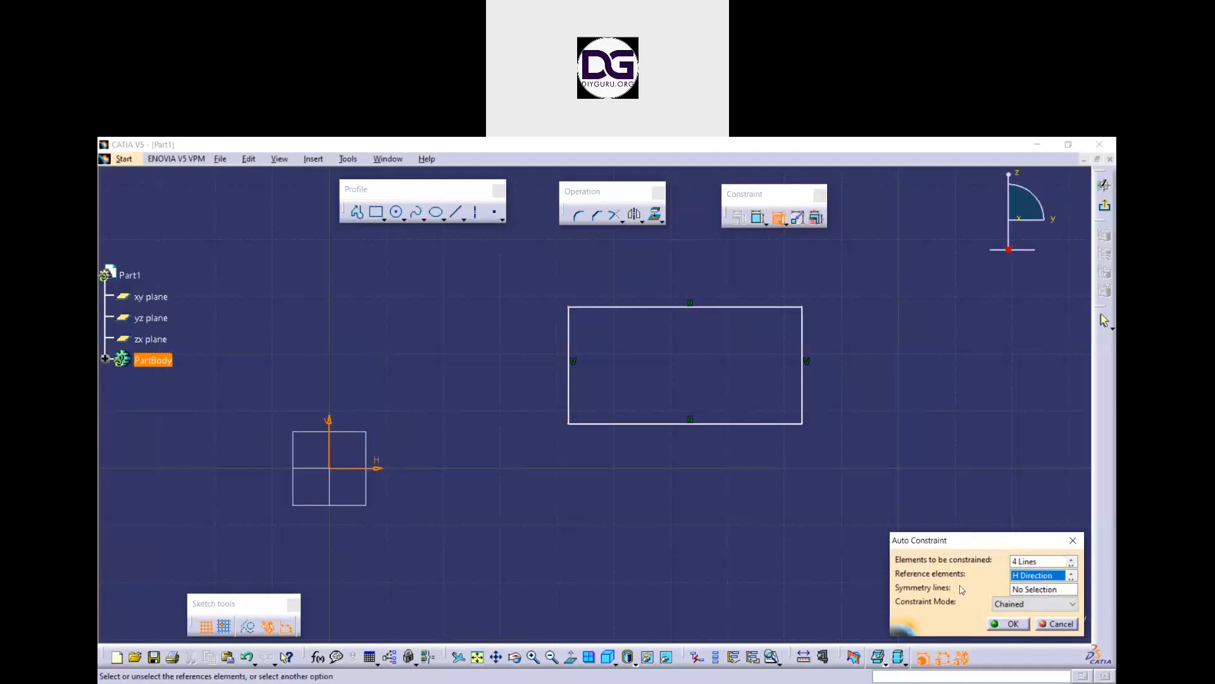
left_click(1030, 590)
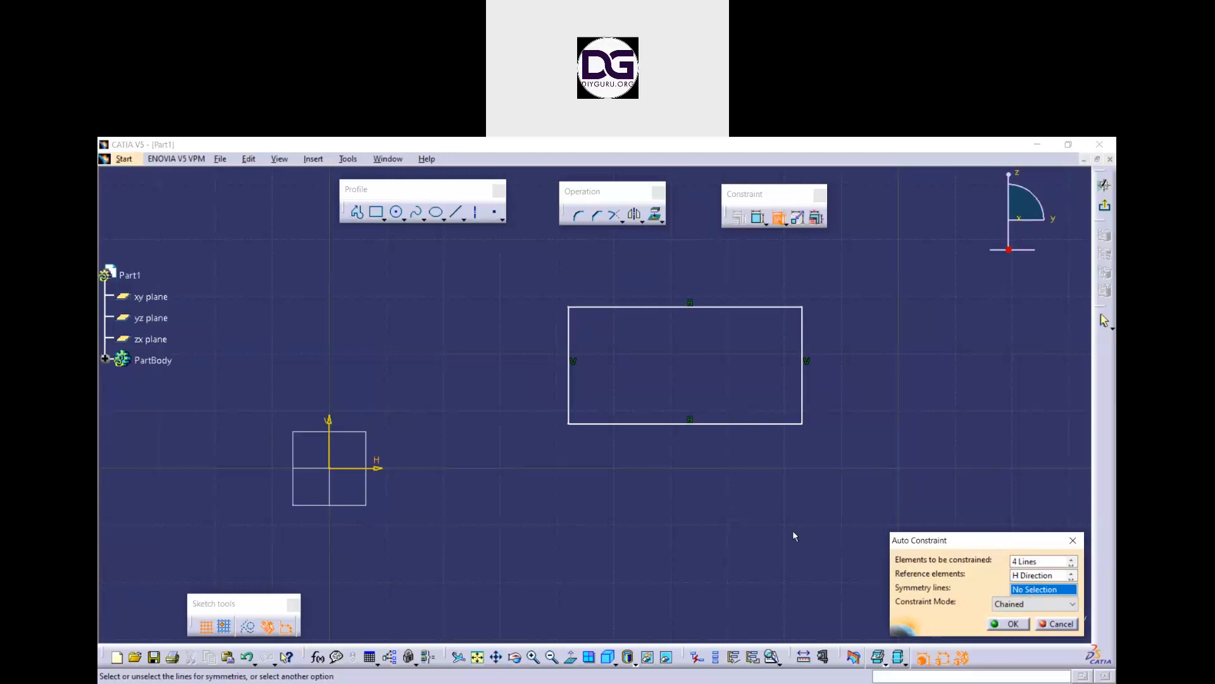
left_click(1010, 624)
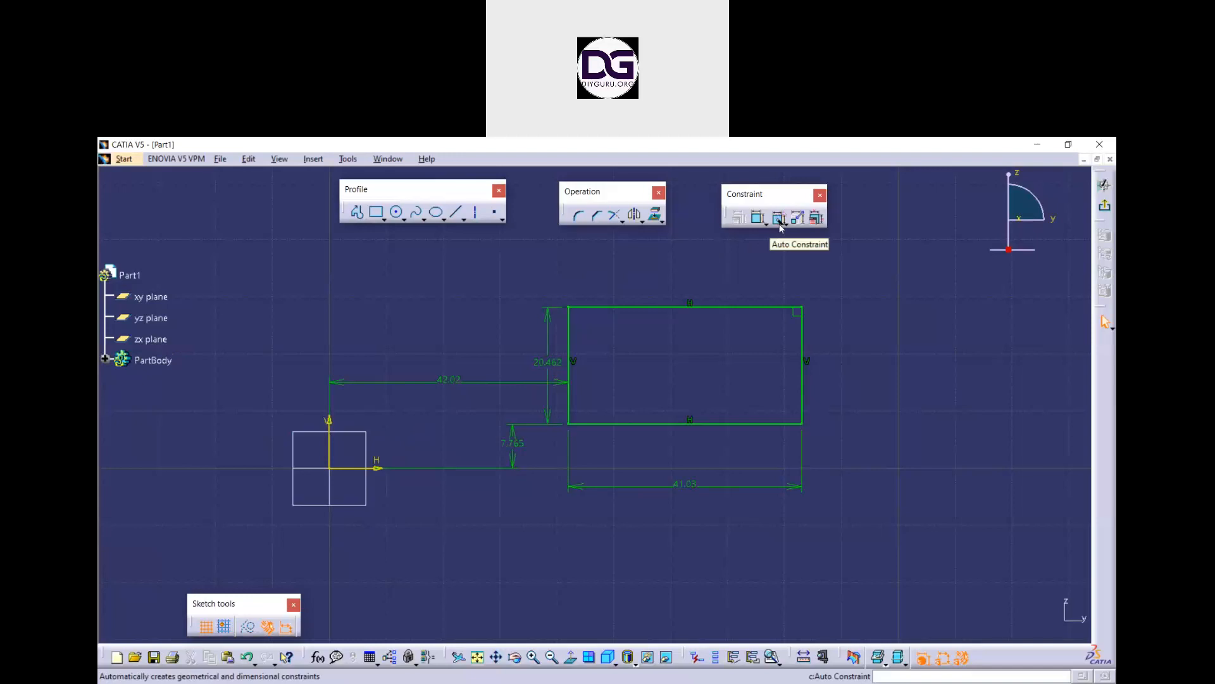
Step: Set the horizontal distance from the vertical axis to the rectangle's left edge to 40 mm
double_click(448, 380)
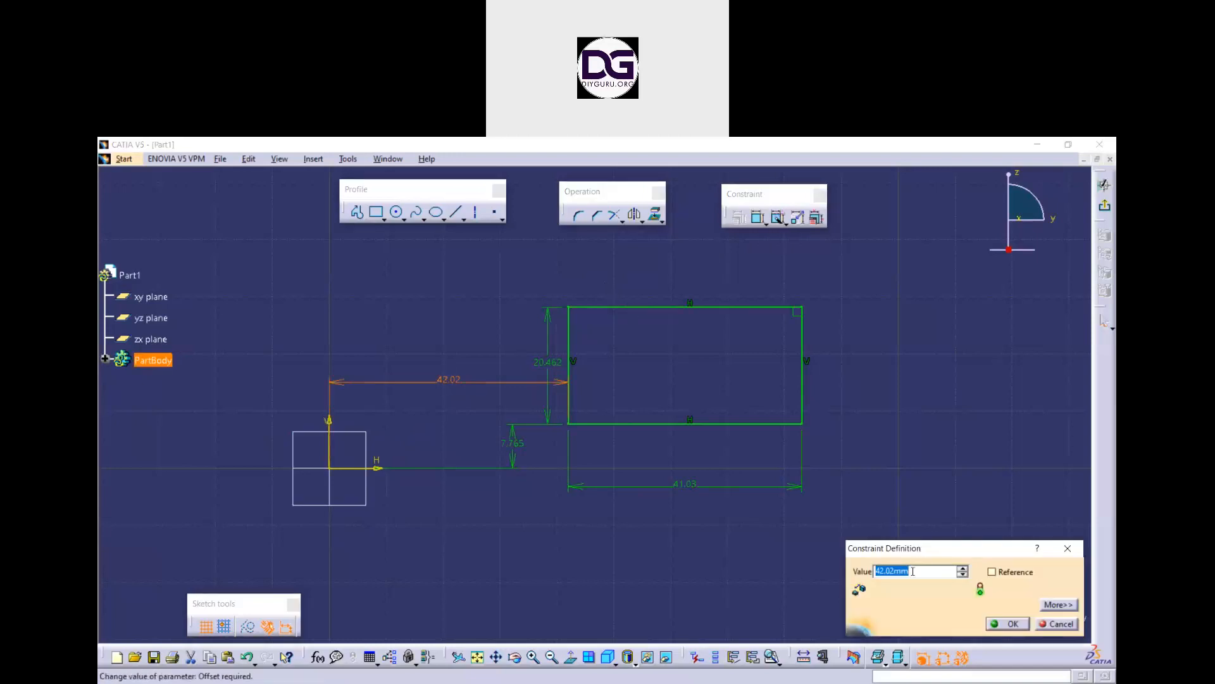
type("40")
key("Return")
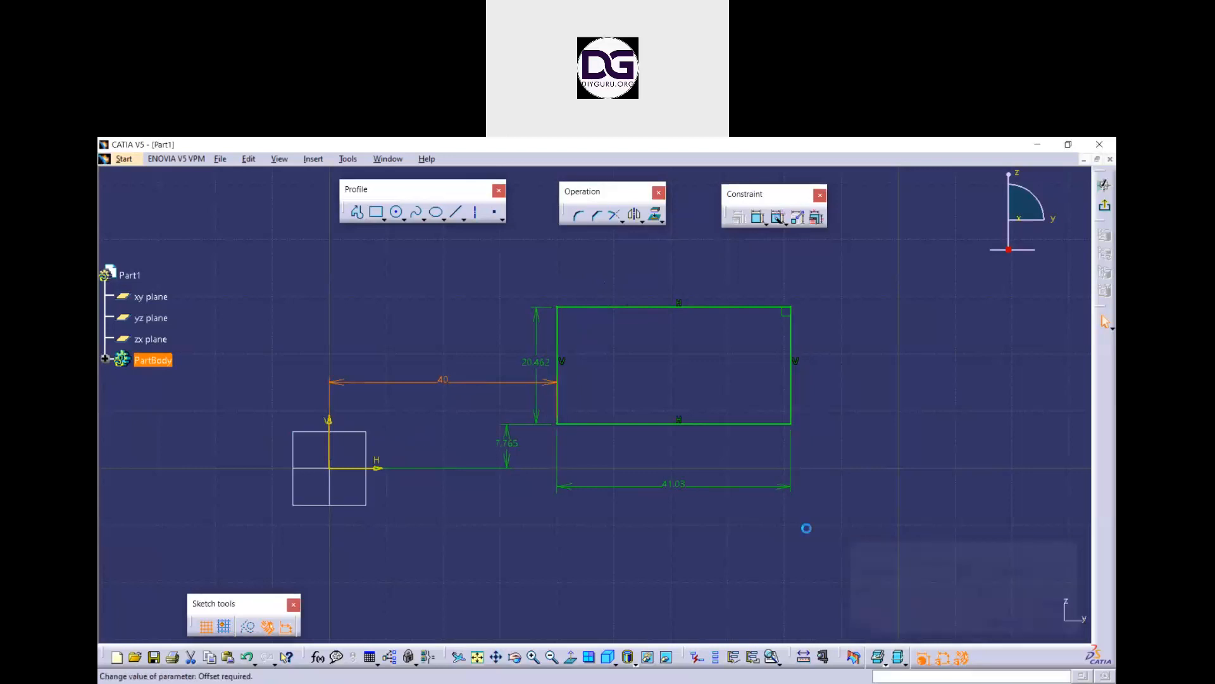
Step: Set the distance from the horizontal axis to the rectangle's lower edge to 7 mm, and delete the rectangle with its dimensions
double_click(507, 439)
type("7")
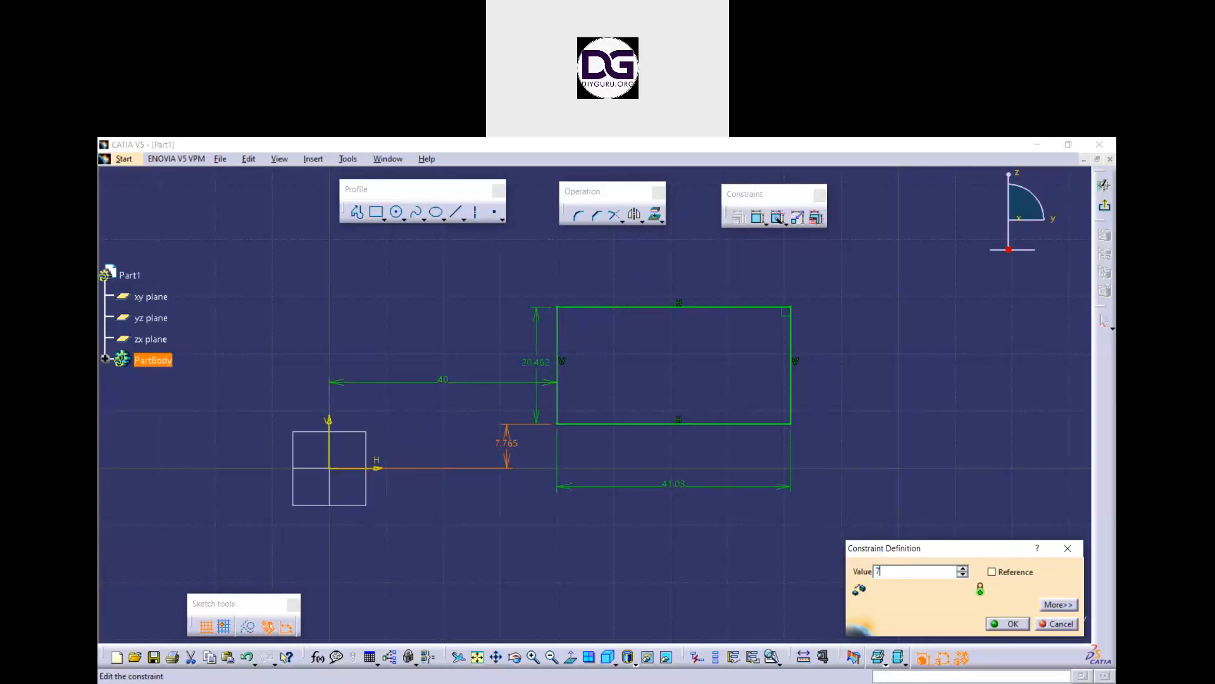
key("Return")
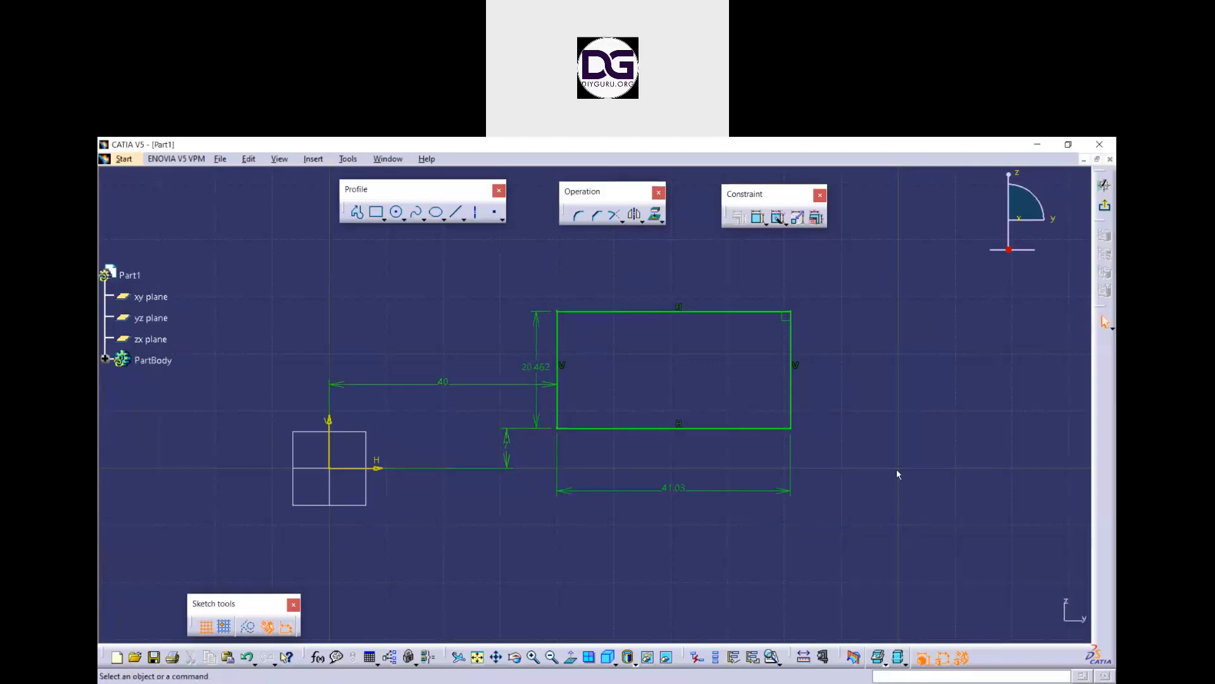
mouse_move(888, 504)
left_mouse_down()
mouse_move(380, 252)
mouse_move(318, 276)
left_mouse_up()
key("Delete")
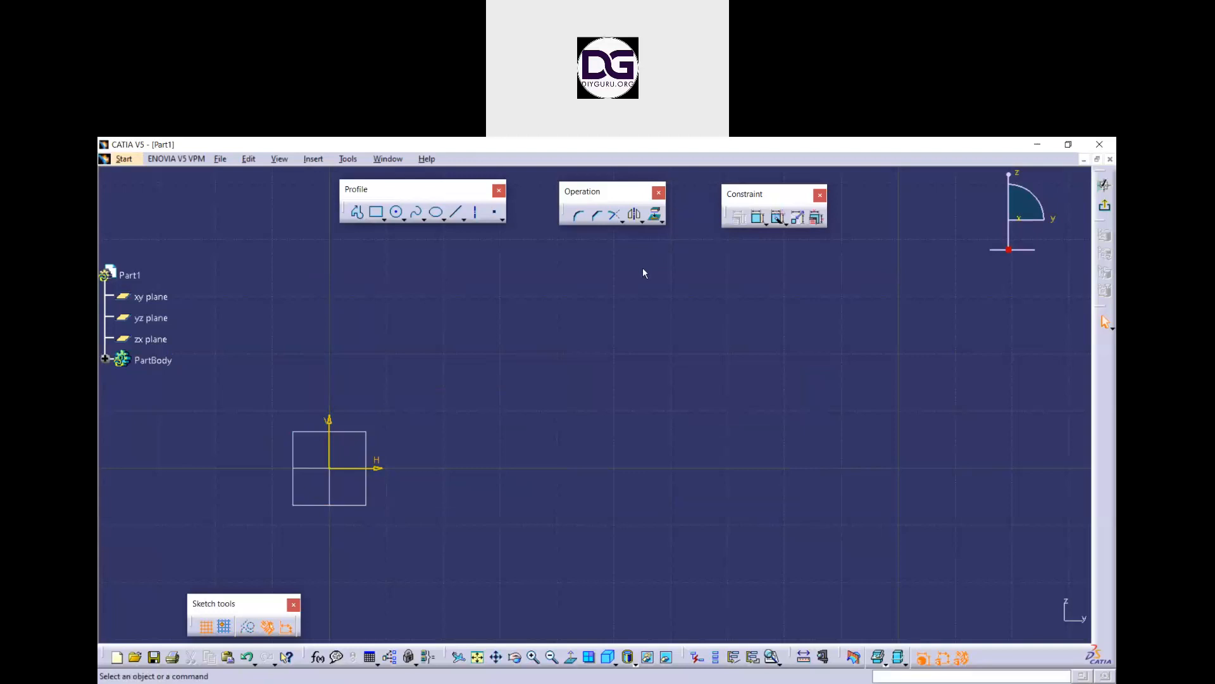
Step: Sketch a closed seven-sided arrow-like profile with the Profile tool, above the horizontal axis, with a notch on the side facing away from the vertical axis
left_click(785, 224)
left_click(364, 218)
left_click(607, 279)
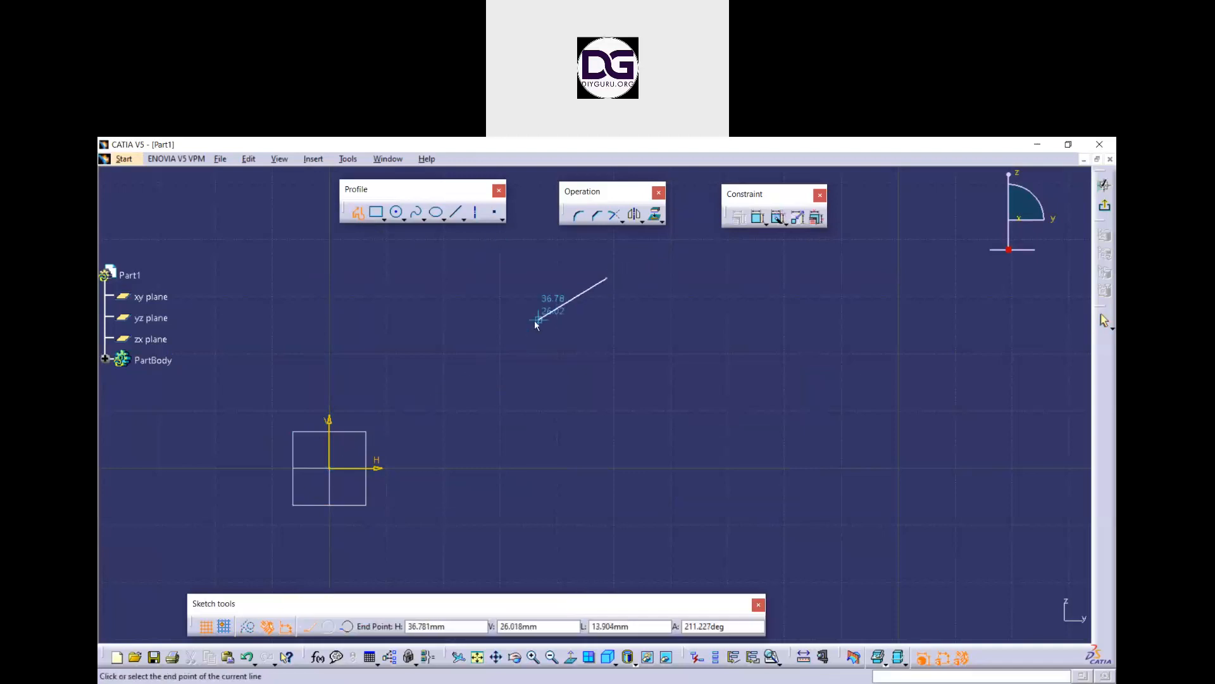
left_click(536, 320)
left_click(591, 380)
left_click(776, 418)
left_click(818, 360)
left_click(766, 289)
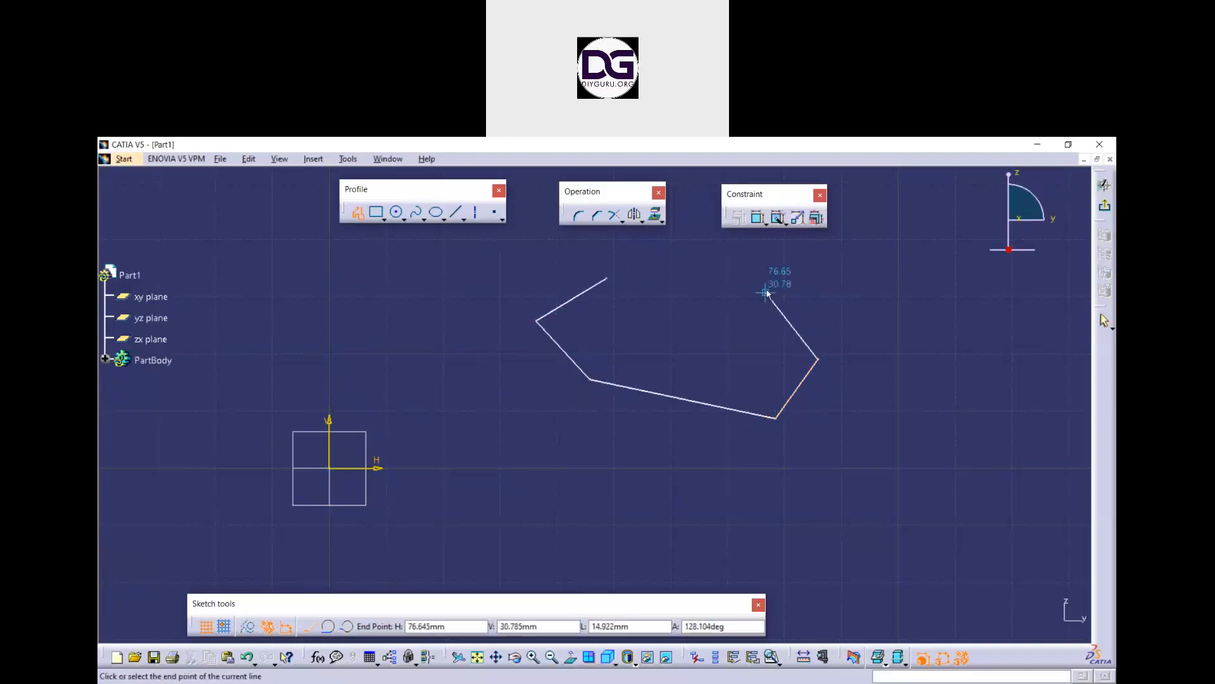
left_click(840, 240)
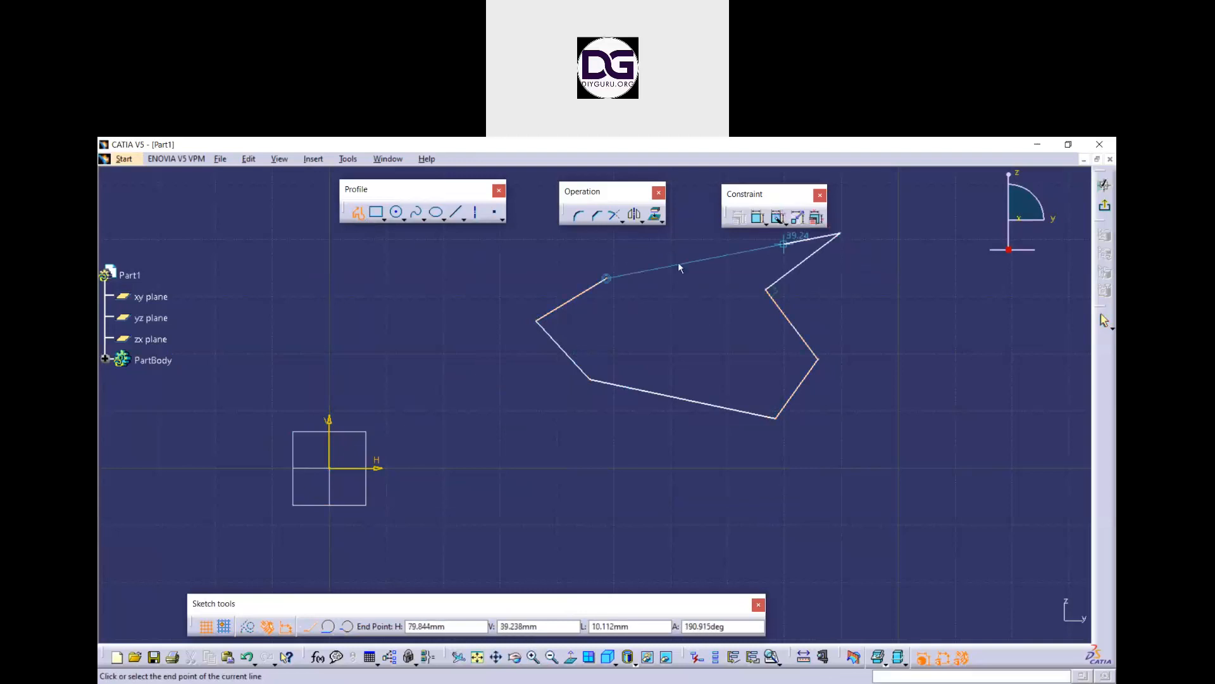
left_click(608, 275)
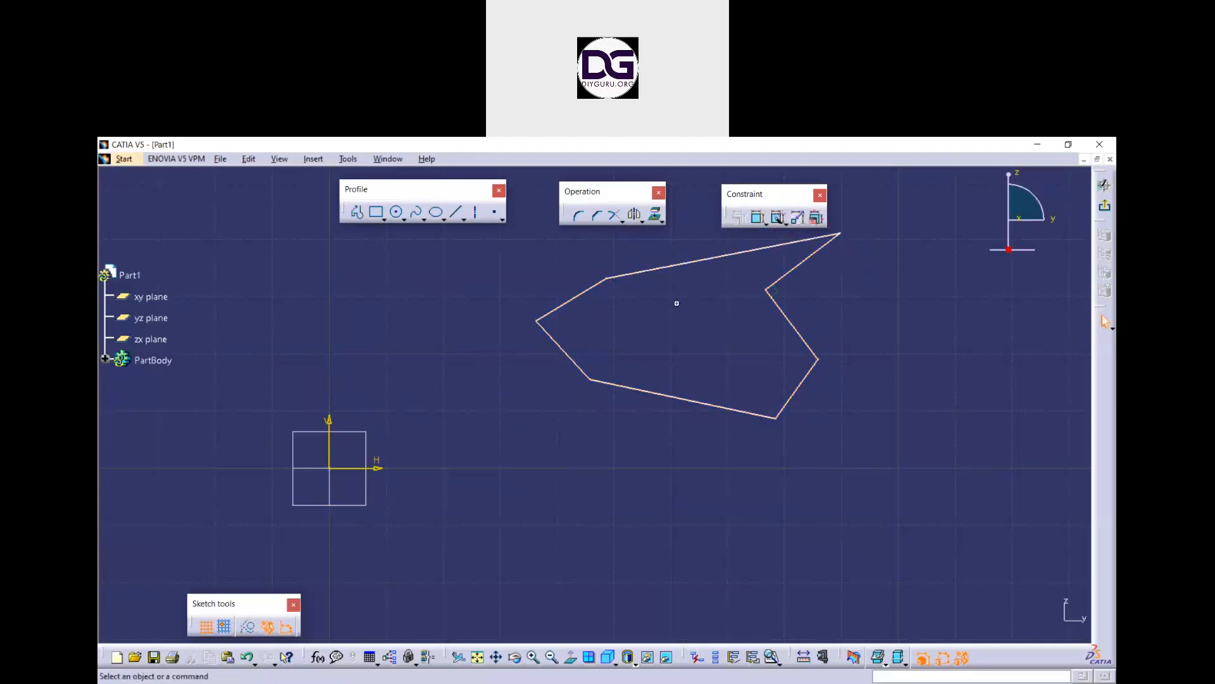
Step: Move the profile's long upper line slightly up and left to test how the unconstrained shape deforms
middle_click_drag(676, 304, 663, 340)
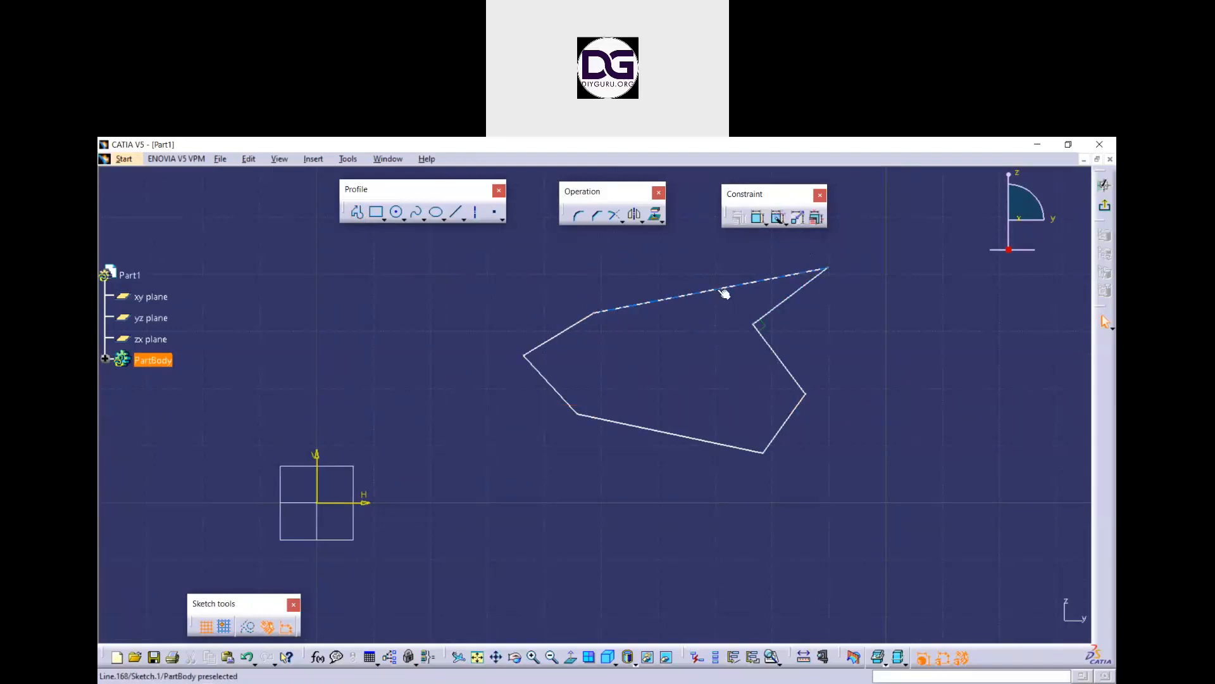
left_click_drag(725, 293, 699, 277)
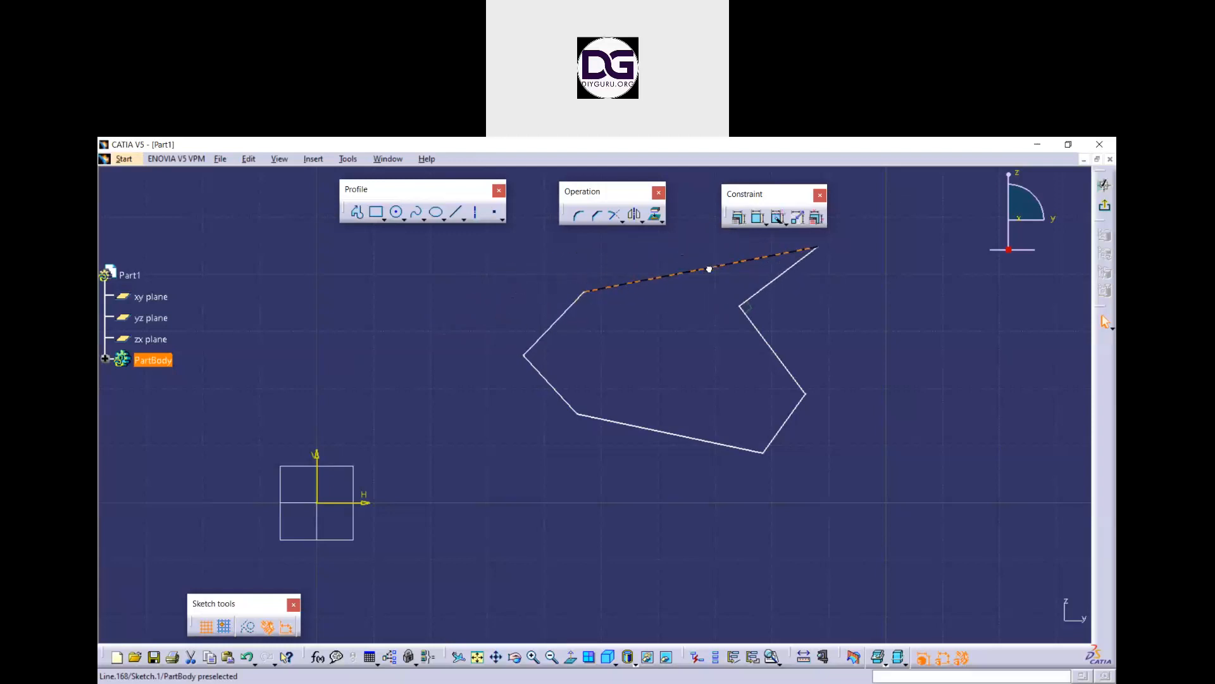
left_click(709, 269)
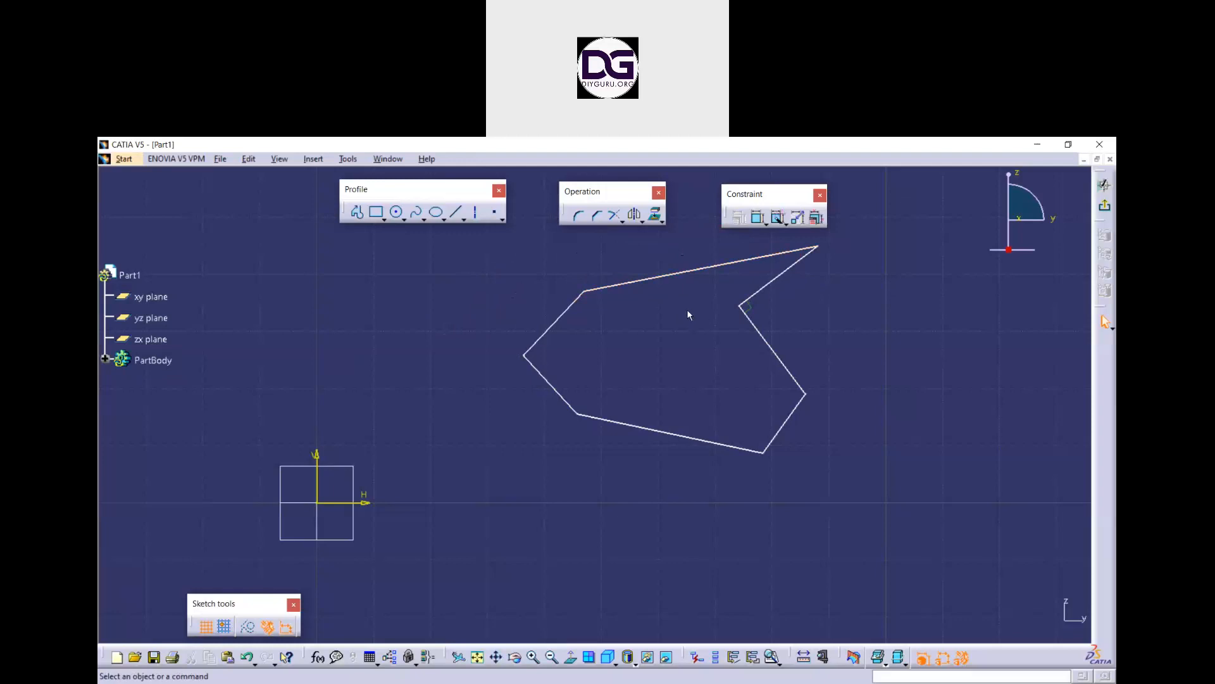
middle_click_drag(727, 317, 718, 335)
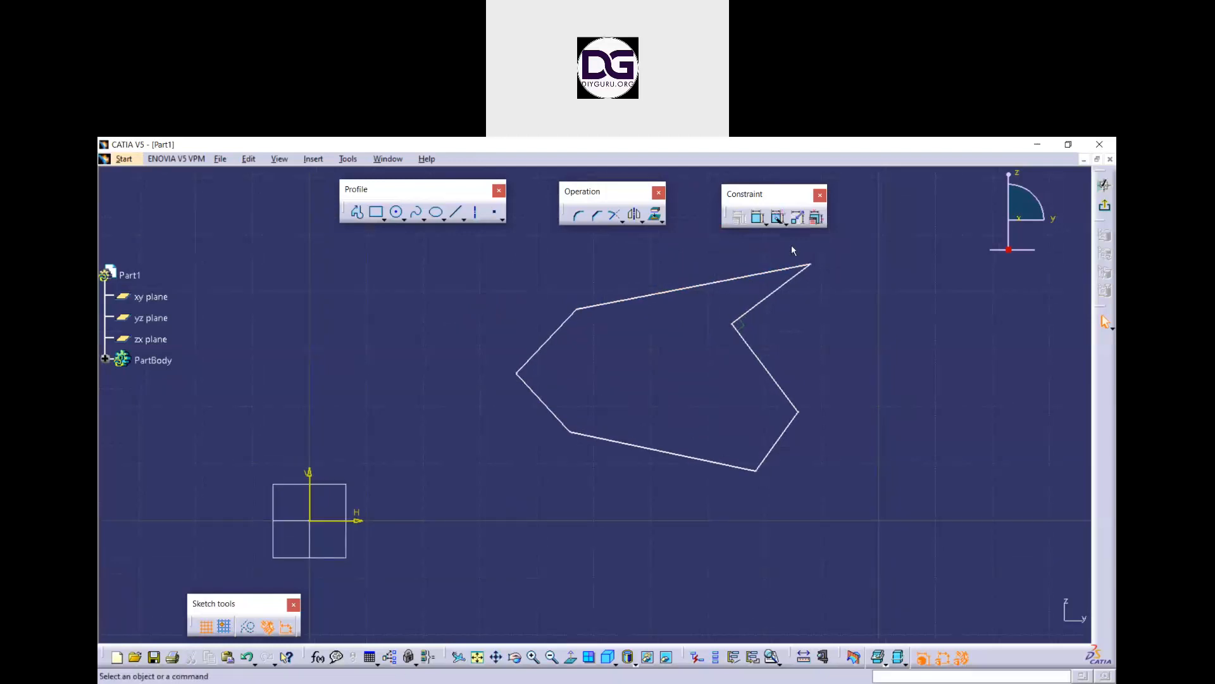
Step: Apply a Fix Together constraint to all seven lines and seven points of the profile
left_click(786, 224)
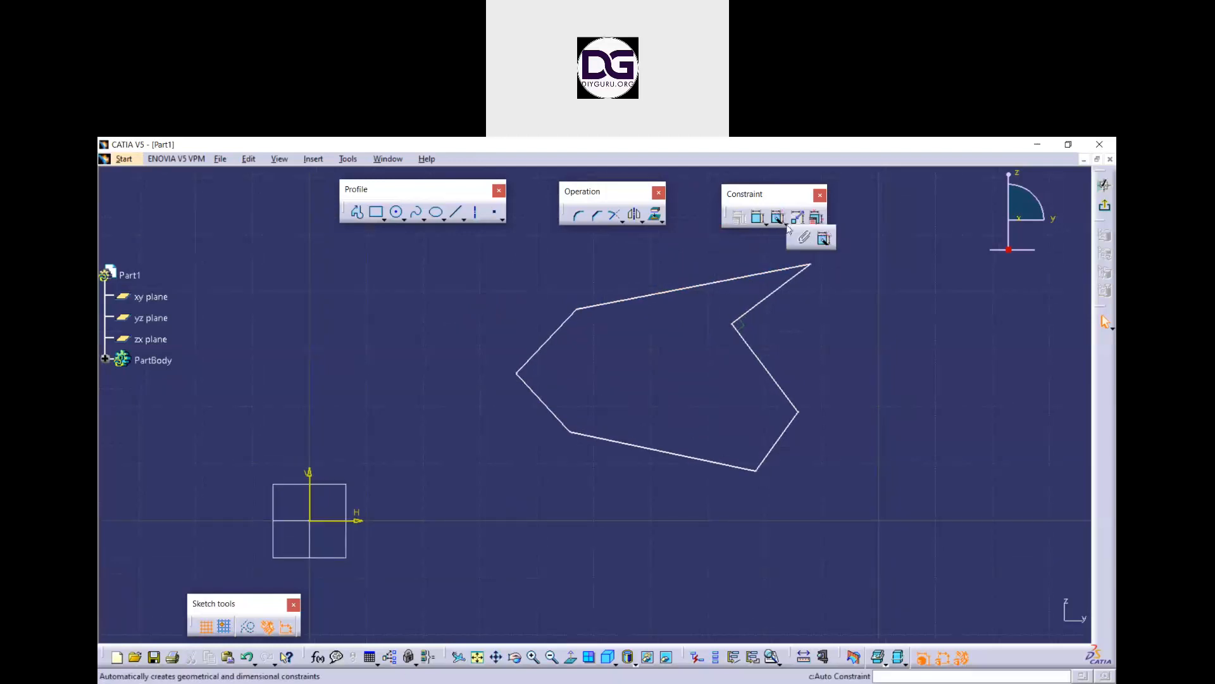
left_click(806, 239)
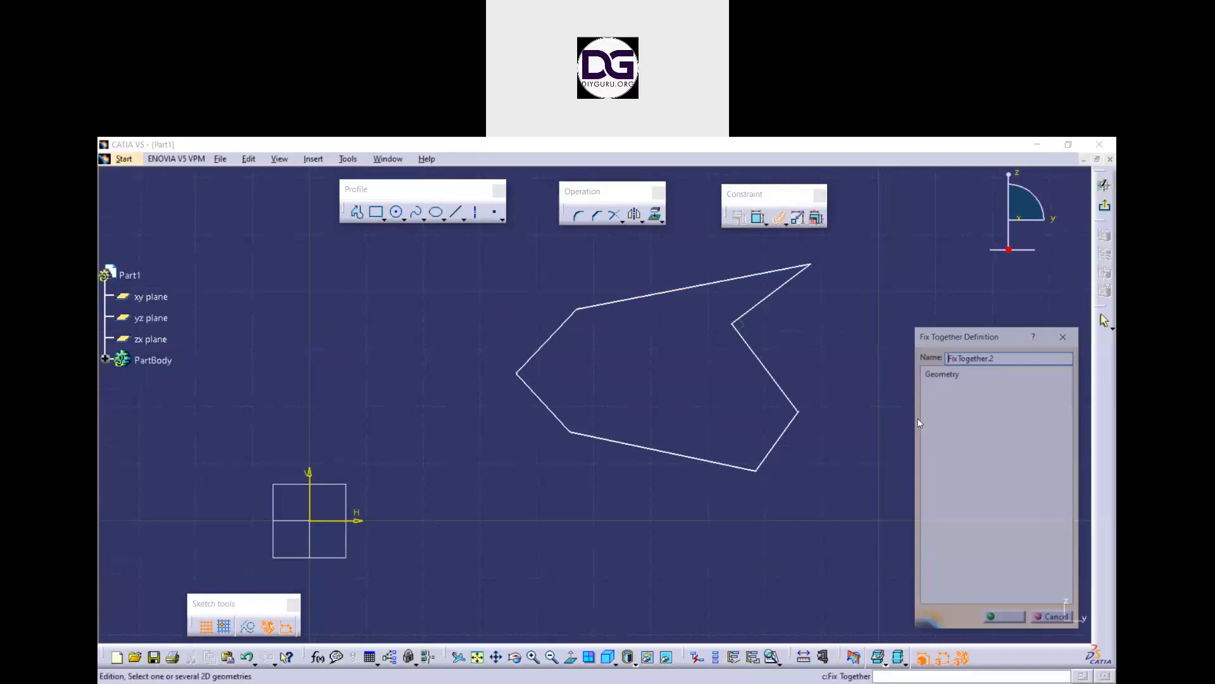
left_click_drag(854, 504, 503, 255)
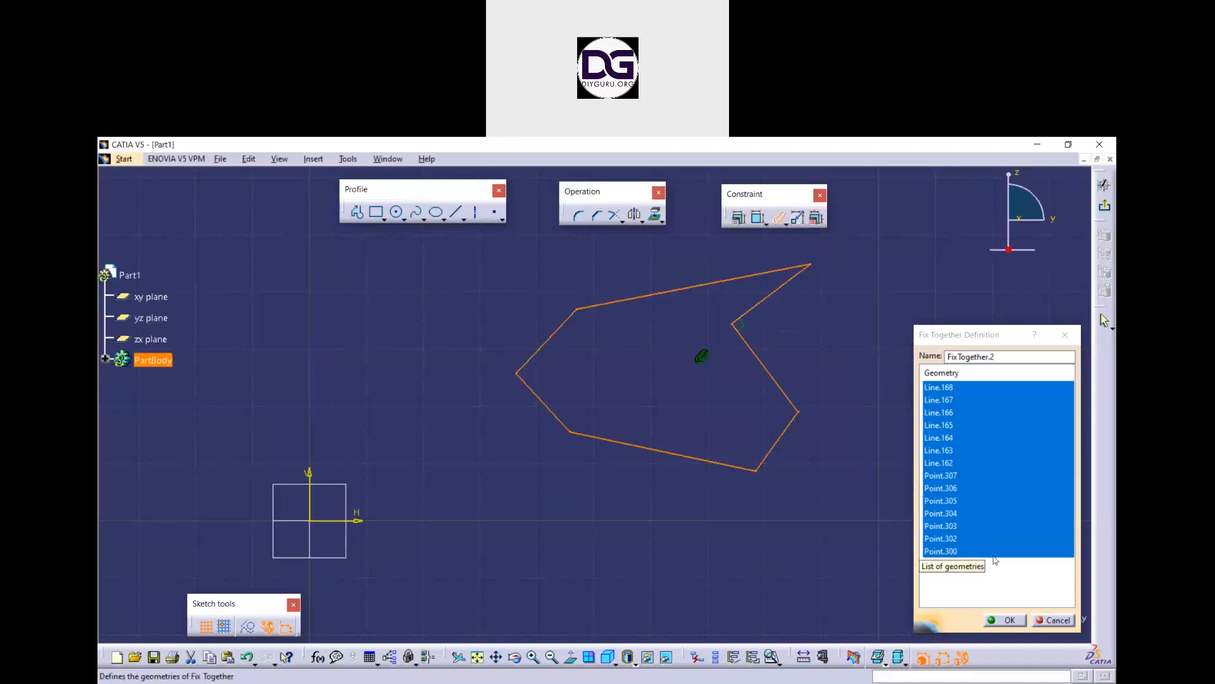
left_click(1009, 621)
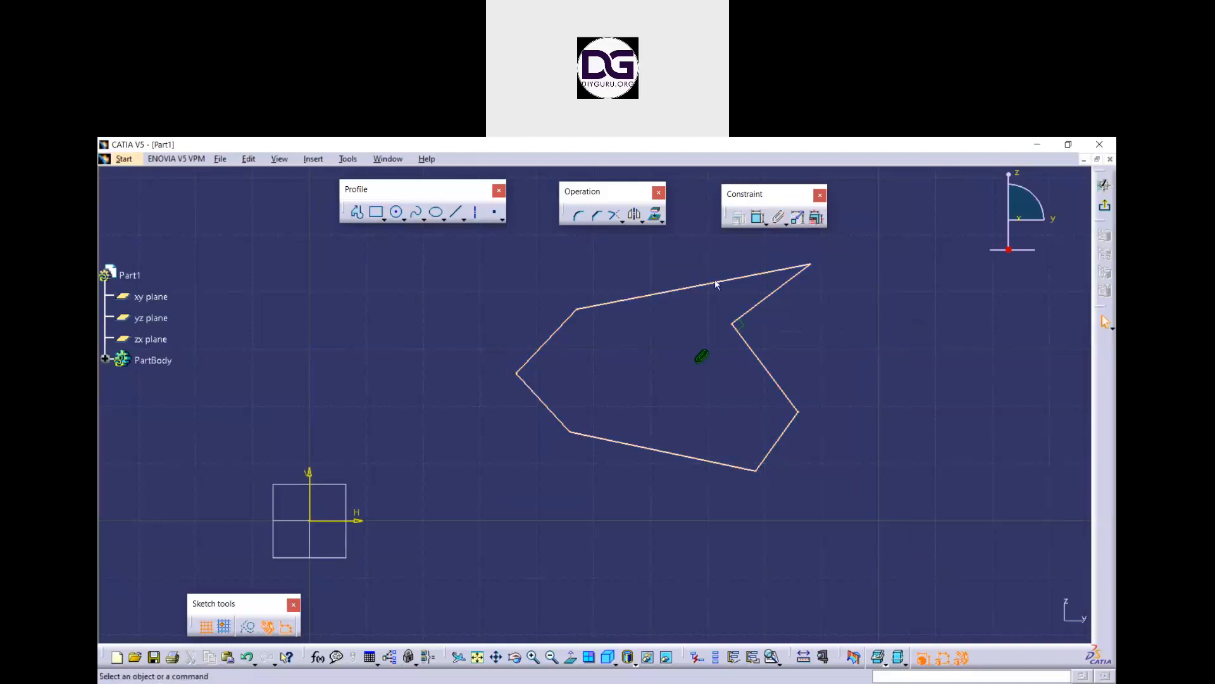
Step: Move the fixed-together profile as one body, pulling it by its long upper line and by the notch's upper line
key("ctrl+a")
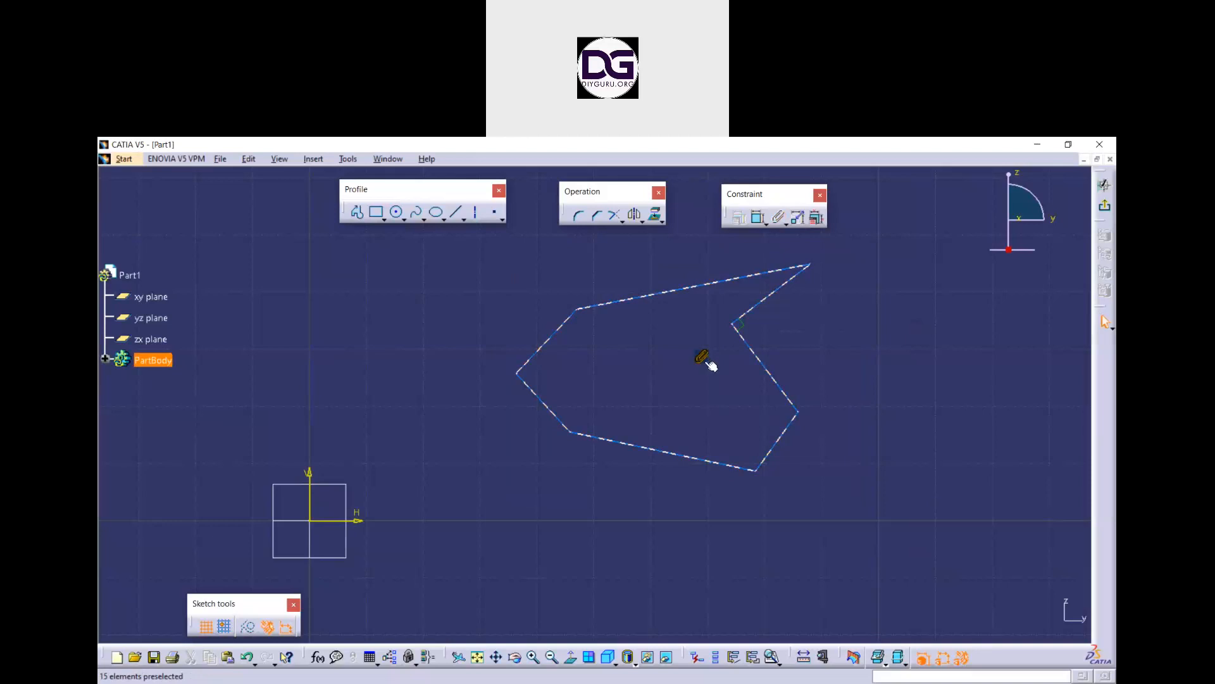
left_click(655, 340)
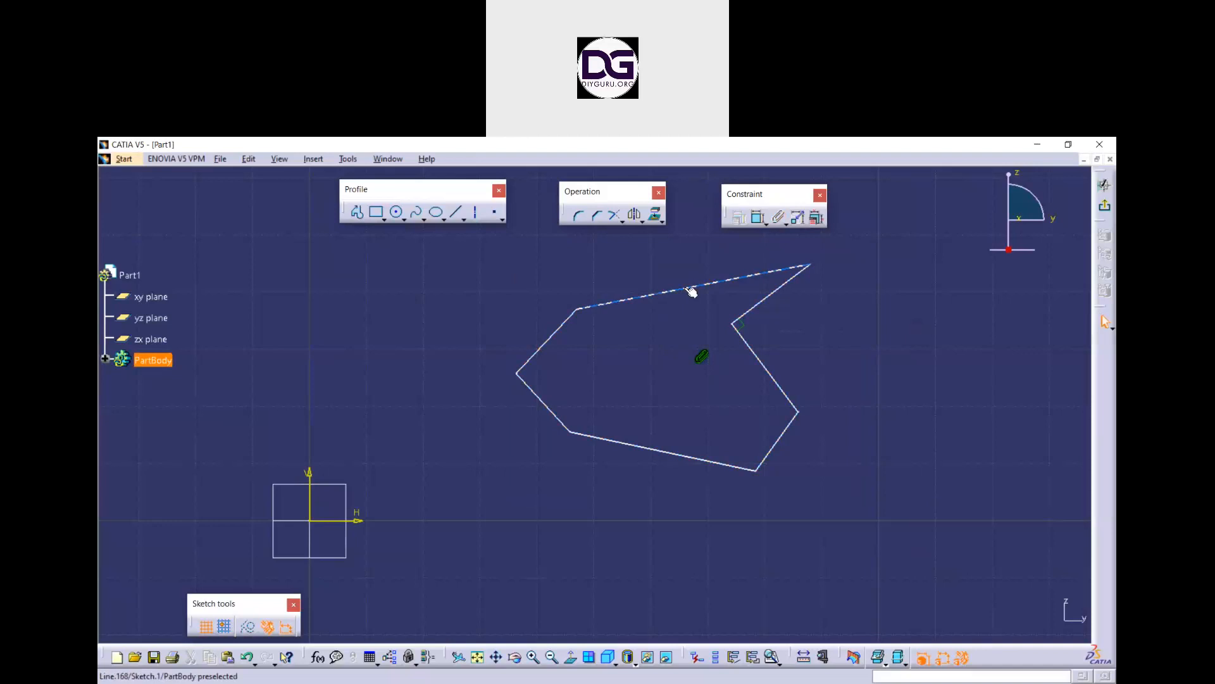
left_click_drag(678, 291, 711, 269)
left_click_drag(663, 372, 683, 291)
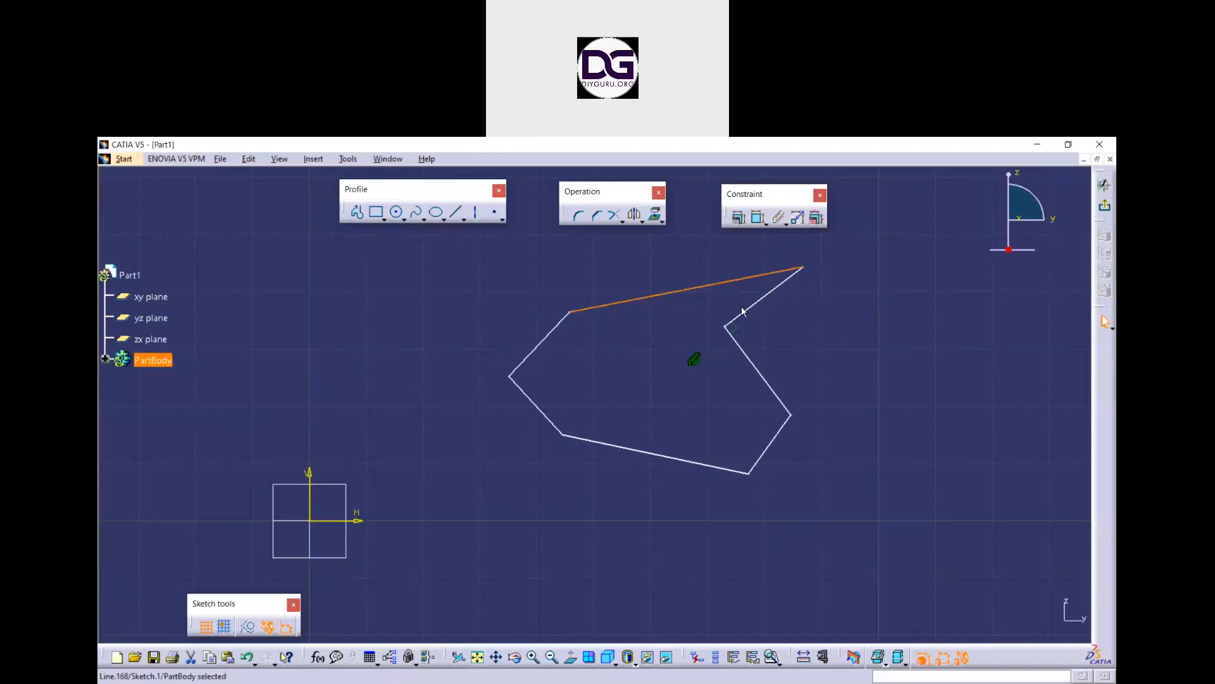
mouse_move(754, 313)
left_mouse_down()
mouse_move(662, 325)
mouse_move(719, 353)
mouse_move(697, 320)
mouse_move(766, 315)
mouse_move(747, 382)
mouse_move(762, 339)
mouse_move(803, 303)
left_mouse_up()
left_click(677, 346)
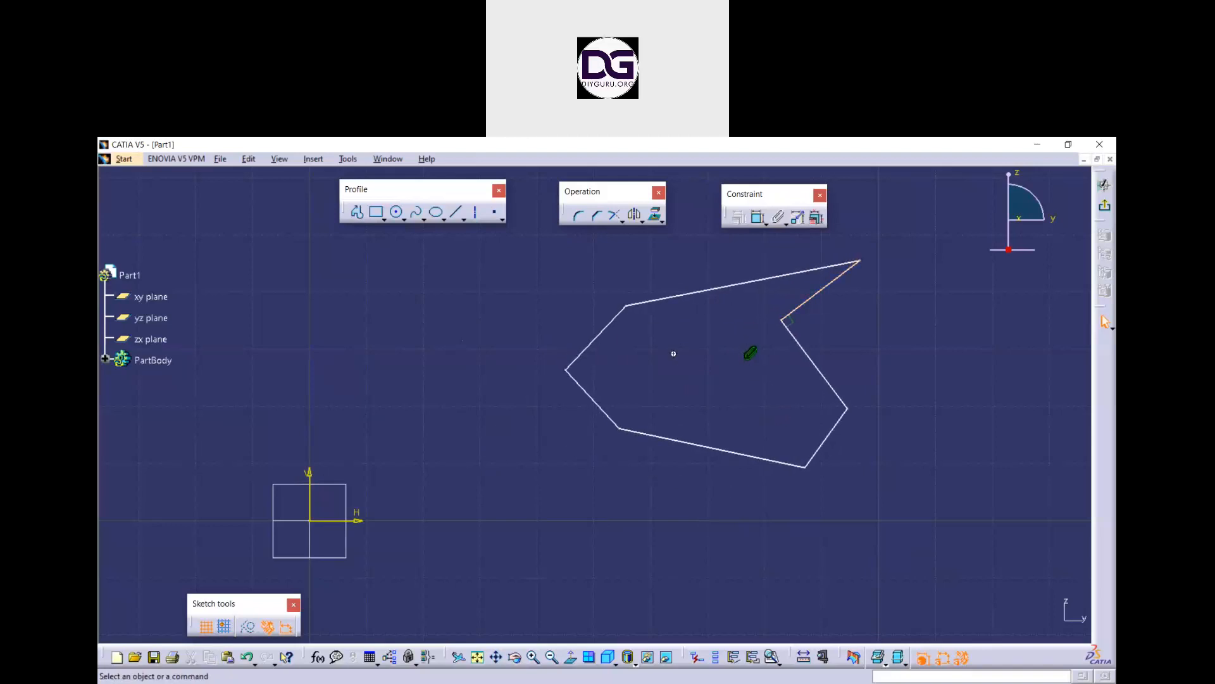
middle_click_drag(681, 343, 657, 362)
Step: Delete the Fix Together constraint, and reshape the profile by moving the notch's lower line down and the leftmost vertex outward
key("ctrl+a")
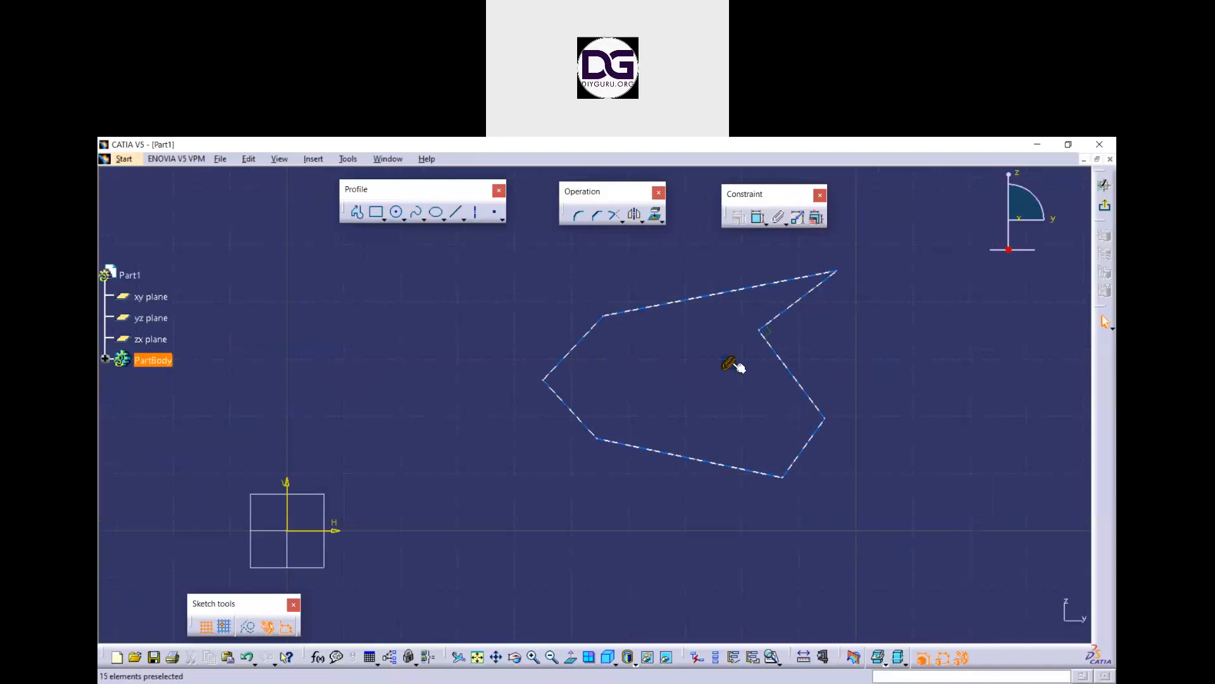
left_click(740, 367)
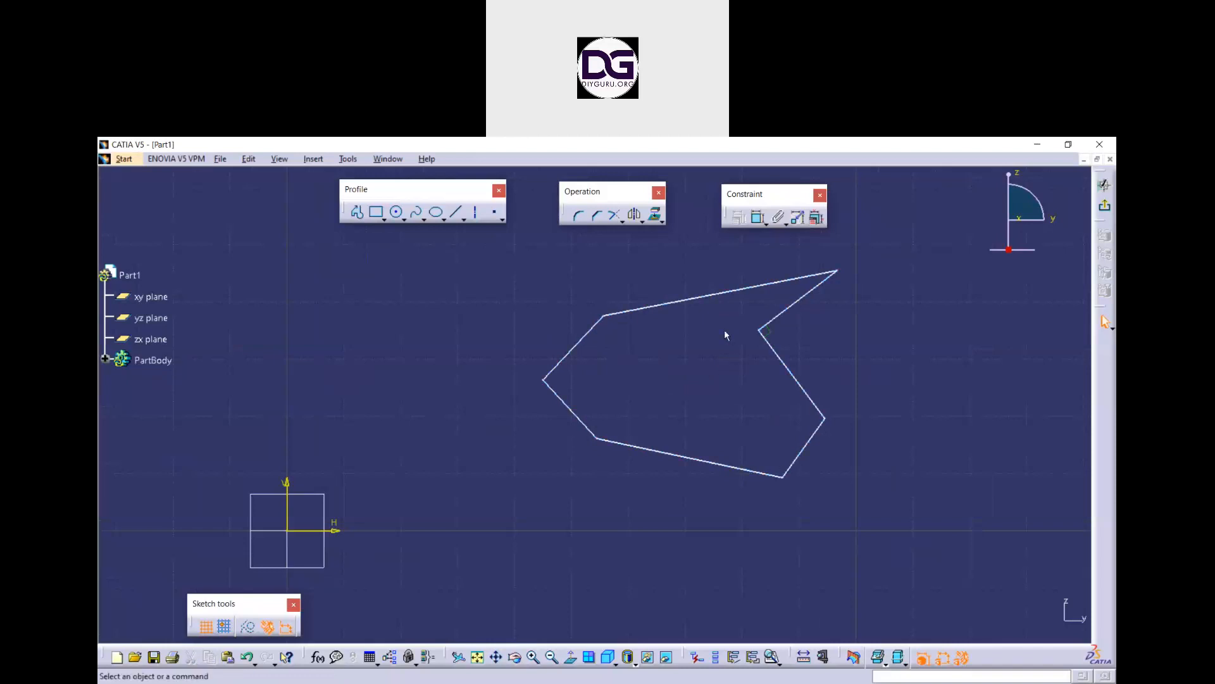
mouse_move(795, 376)
left_mouse_down()
mouse_move(865, 388)
mouse_move(841, 420)
mouse_move(718, 400)
mouse_move(833, 408)
mouse_move(788, 428)
left_mouse_up()
left_click_drag(541, 380, 479, 373)
left_click(645, 376)
middle_click_drag(680, 341, 658, 363)
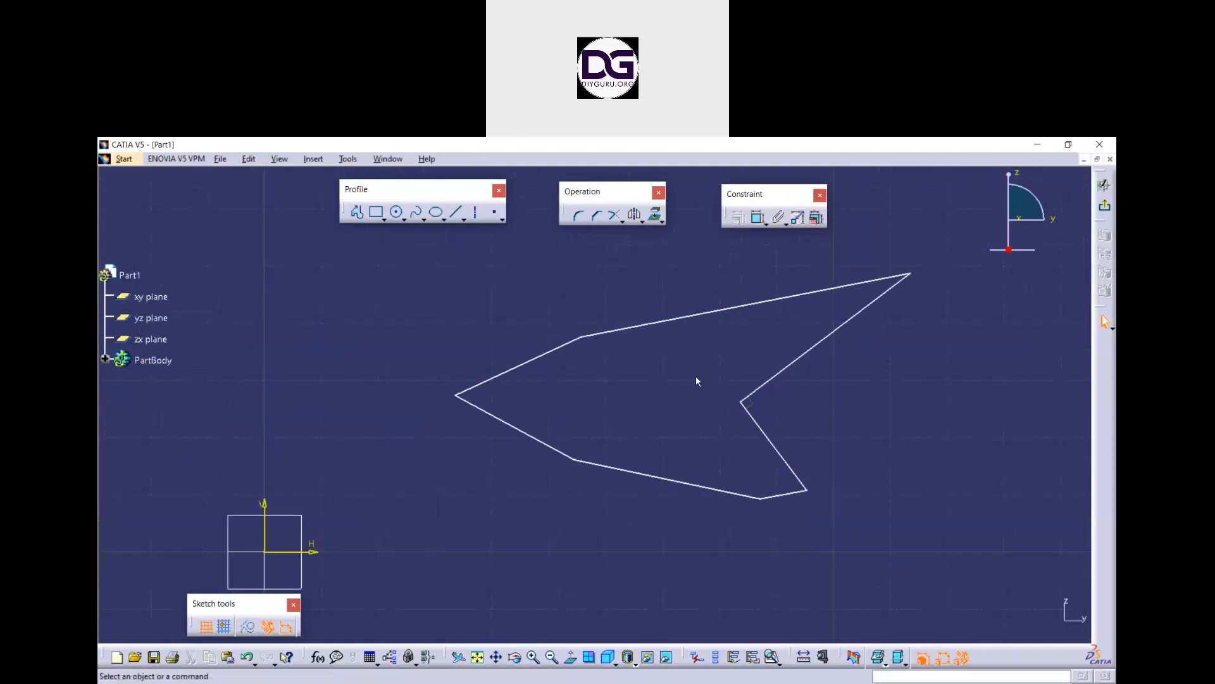
Step: Delete the whole seven-sided profile and fit the empty sketch in the view
left_click_drag(948, 532, 434, 249)
key("Delete")
left_click(477, 657)
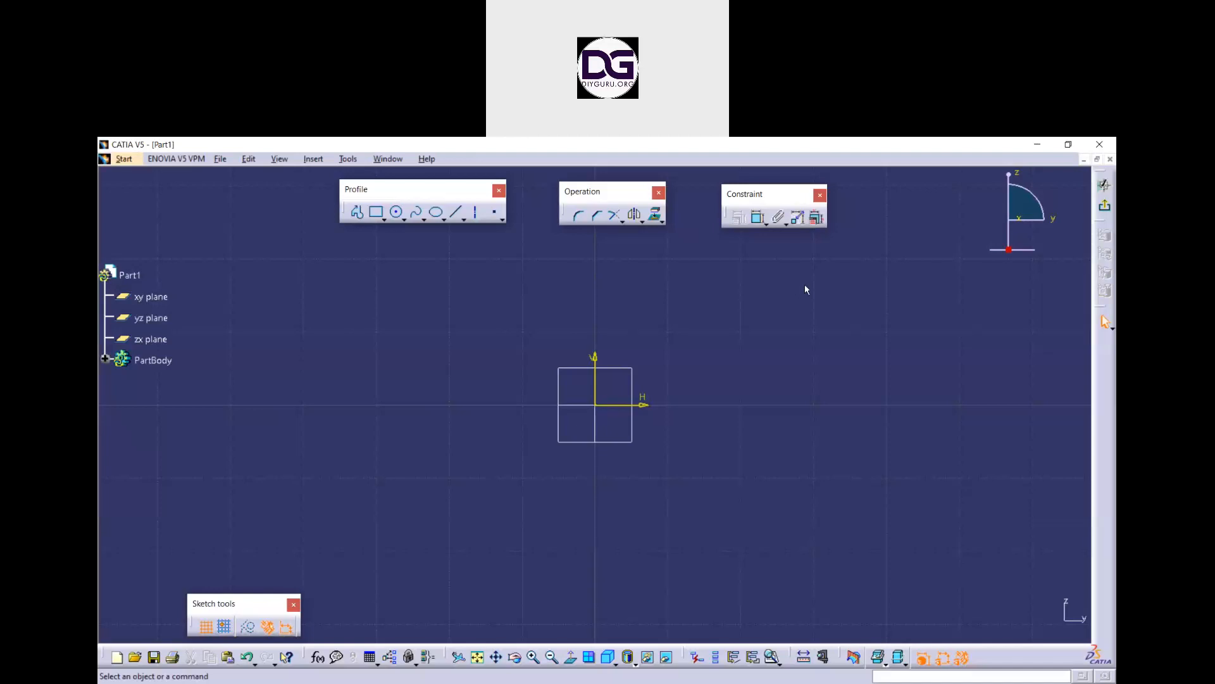
left_click(357, 212)
left_click(764, 320)
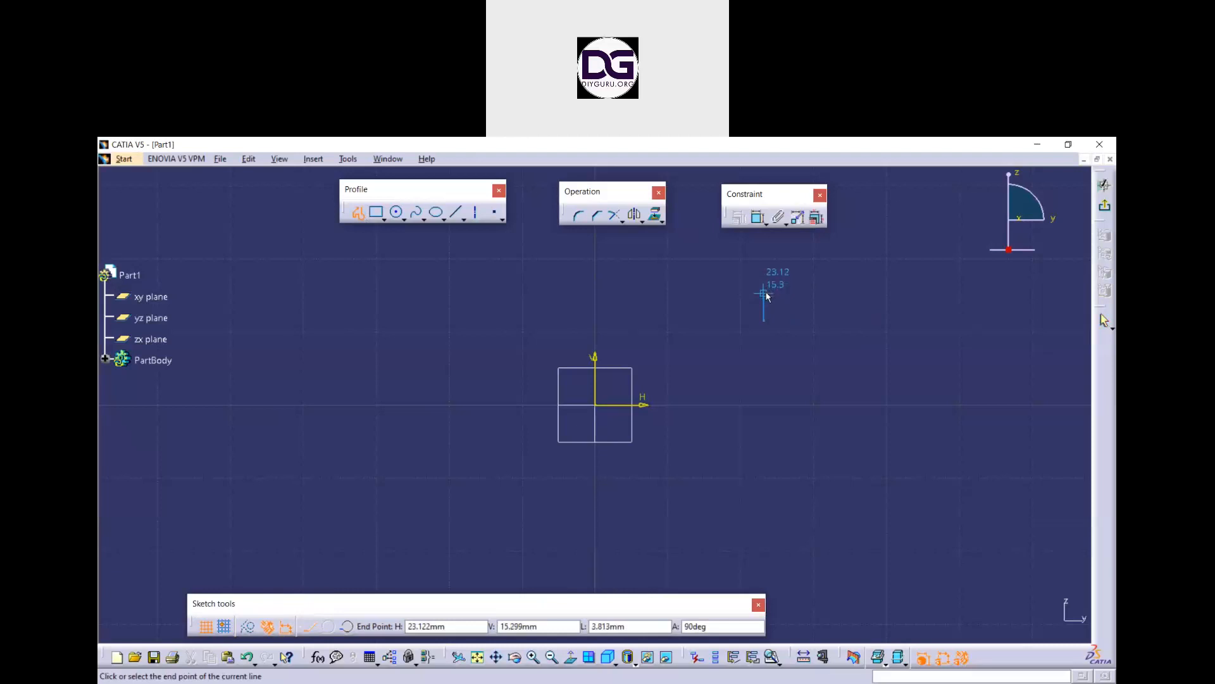
left_click(719, 320)
left_click(720, 287)
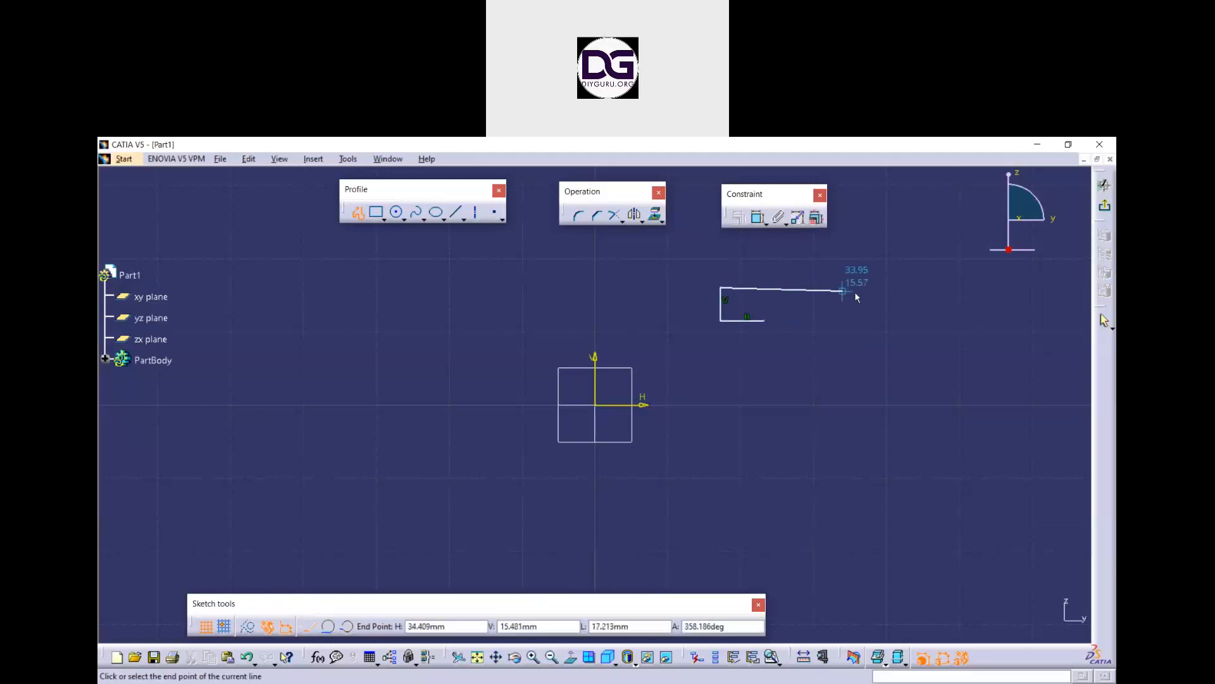
left_click(855, 282)
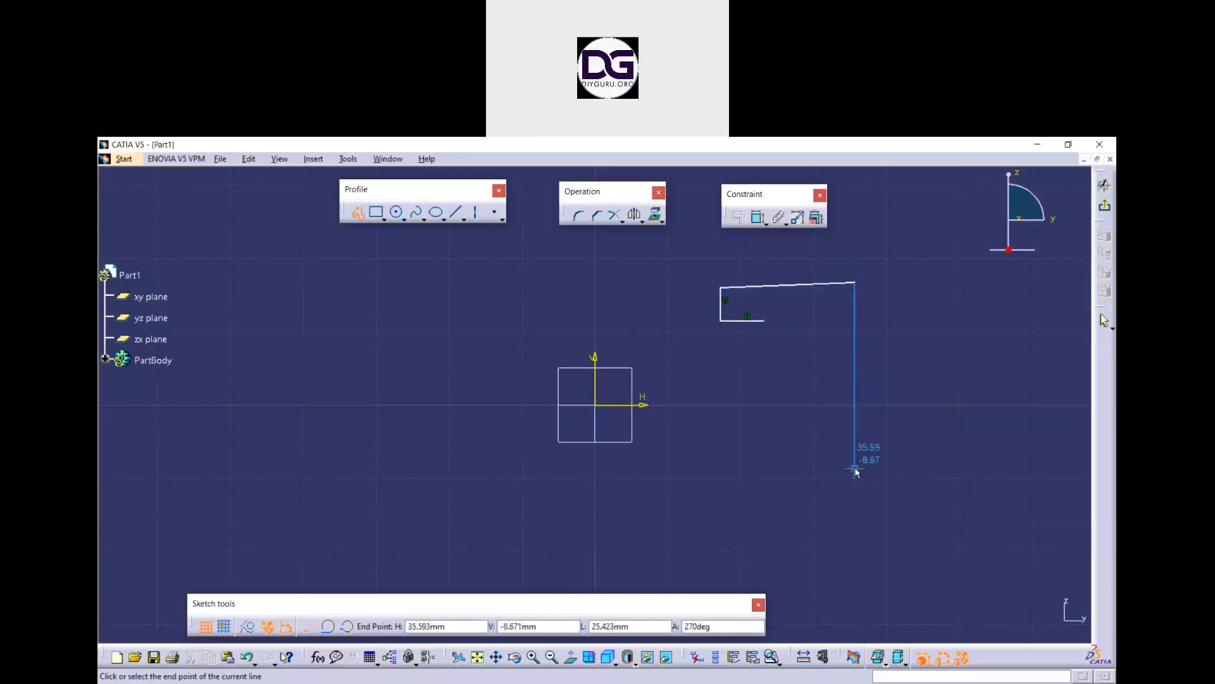
key("Escape")
left_click_drag(824, 390, 688, 275)
key("Delete")
Step: Sketch a closed eight-line C-shaped profile about 16 mm wide and 26 mm high across the horizontal axis, opening toward the vertical axis
left_click(357, 213)
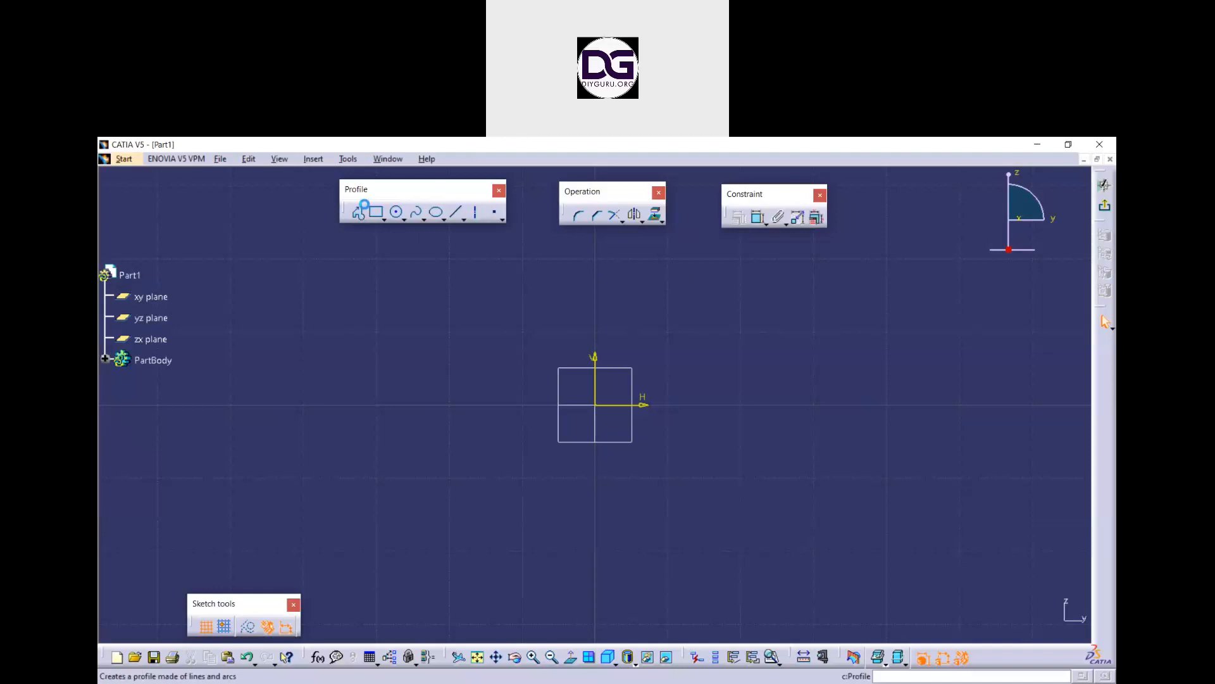
left_click(759, 330)
left_click(707, 331)
left_click(707, 295)
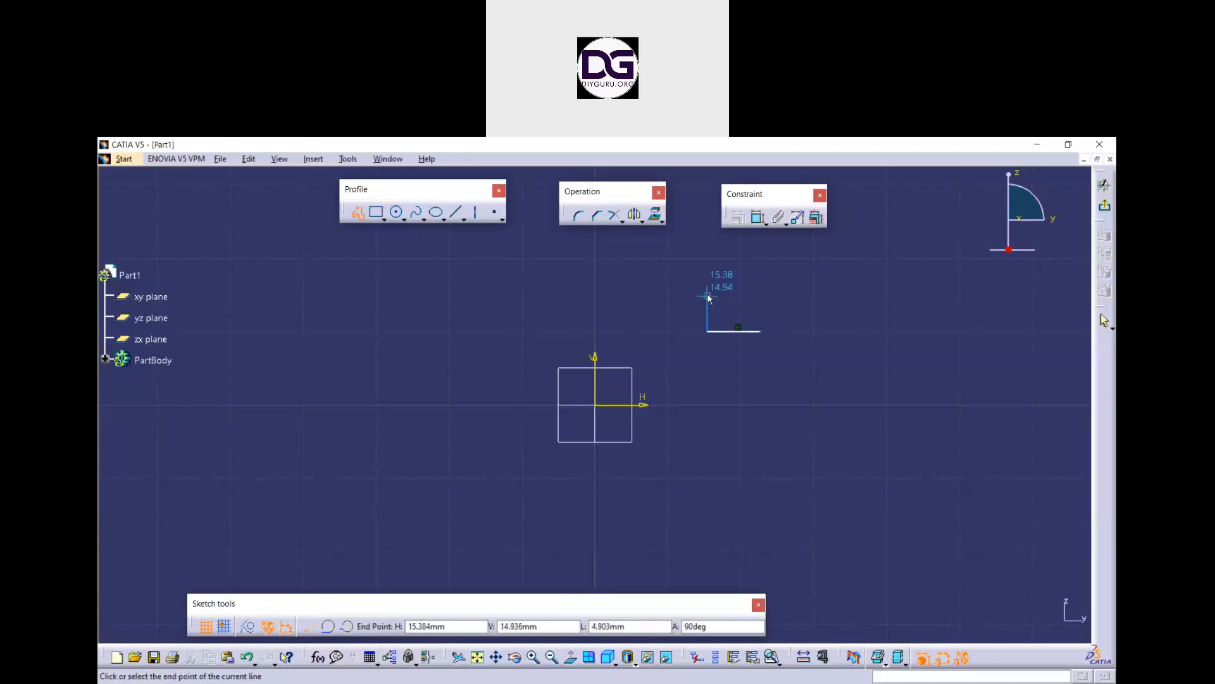
left_click(822, 295)
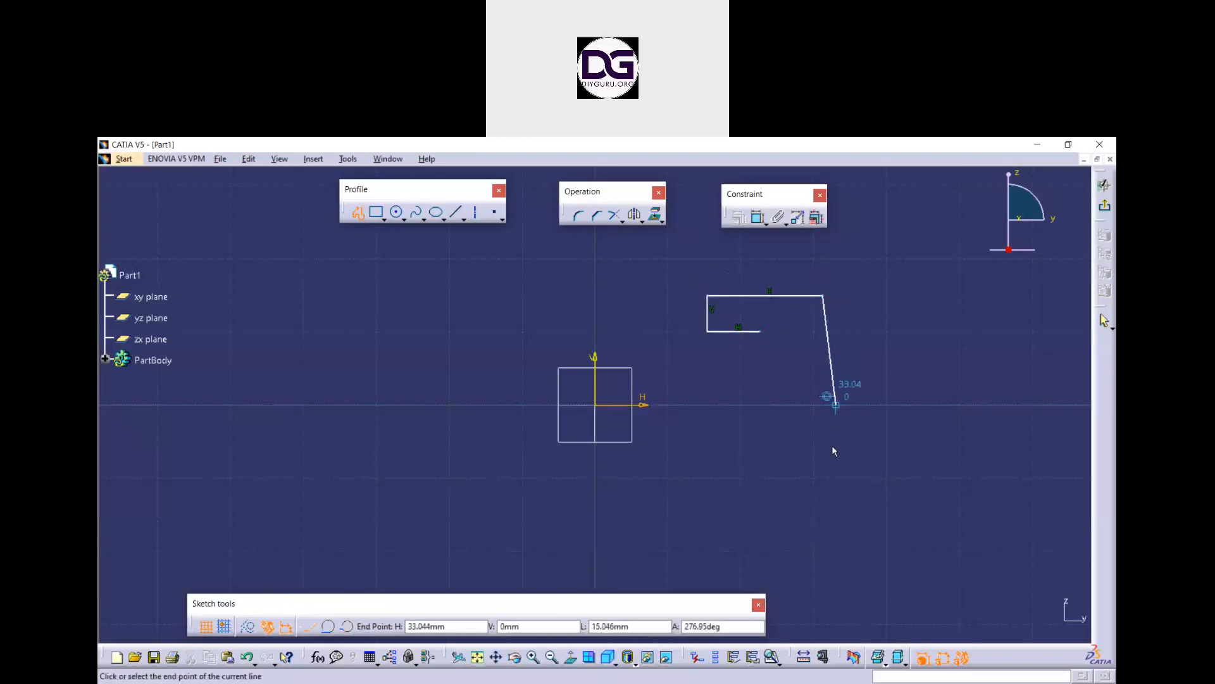
left_click(821, 483)
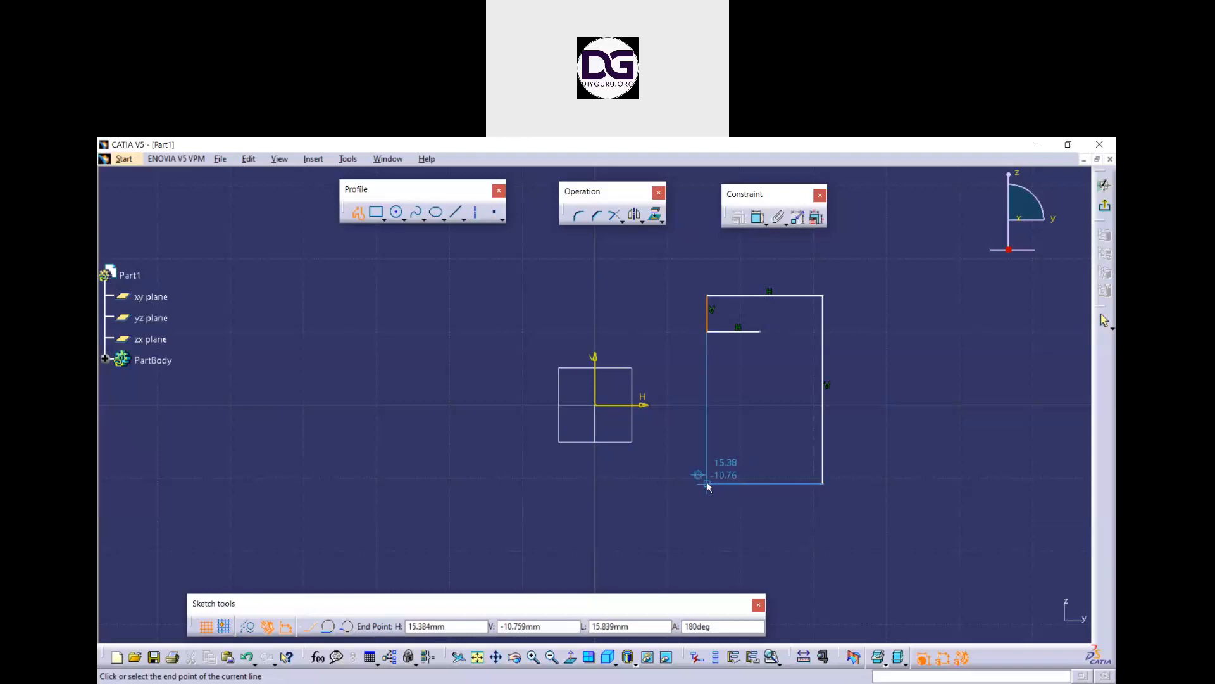
left_click(708, 484)
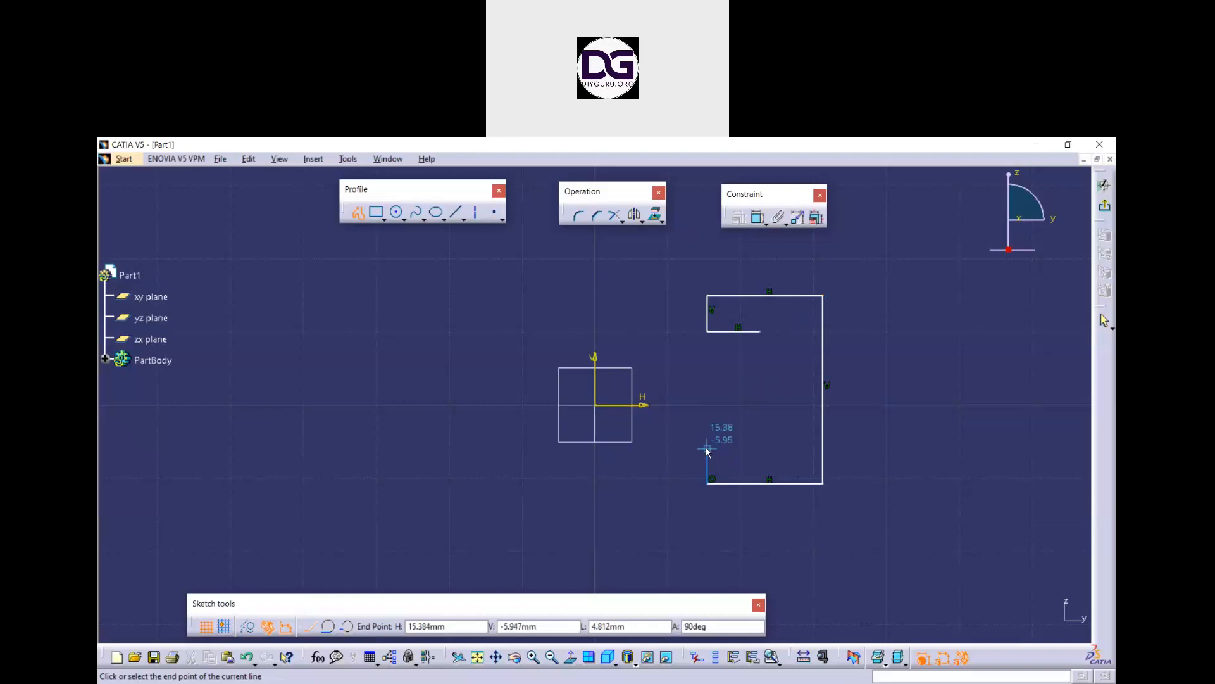
left_click(708, 449)
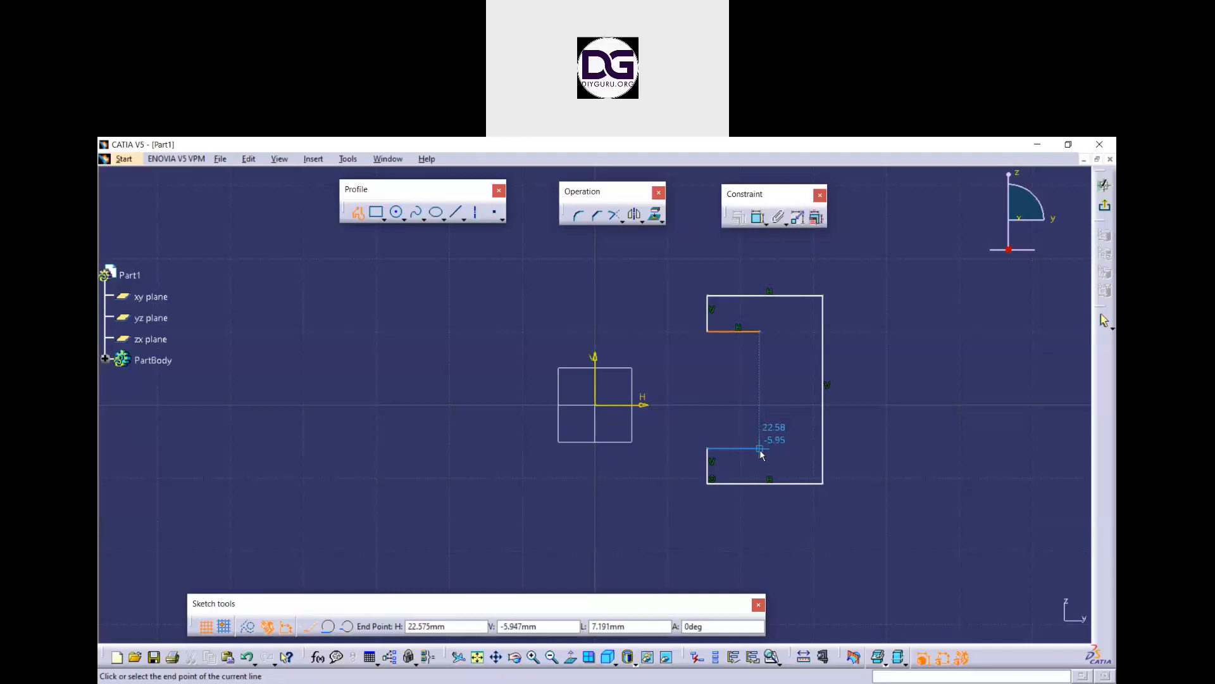
left_click(761, 454)
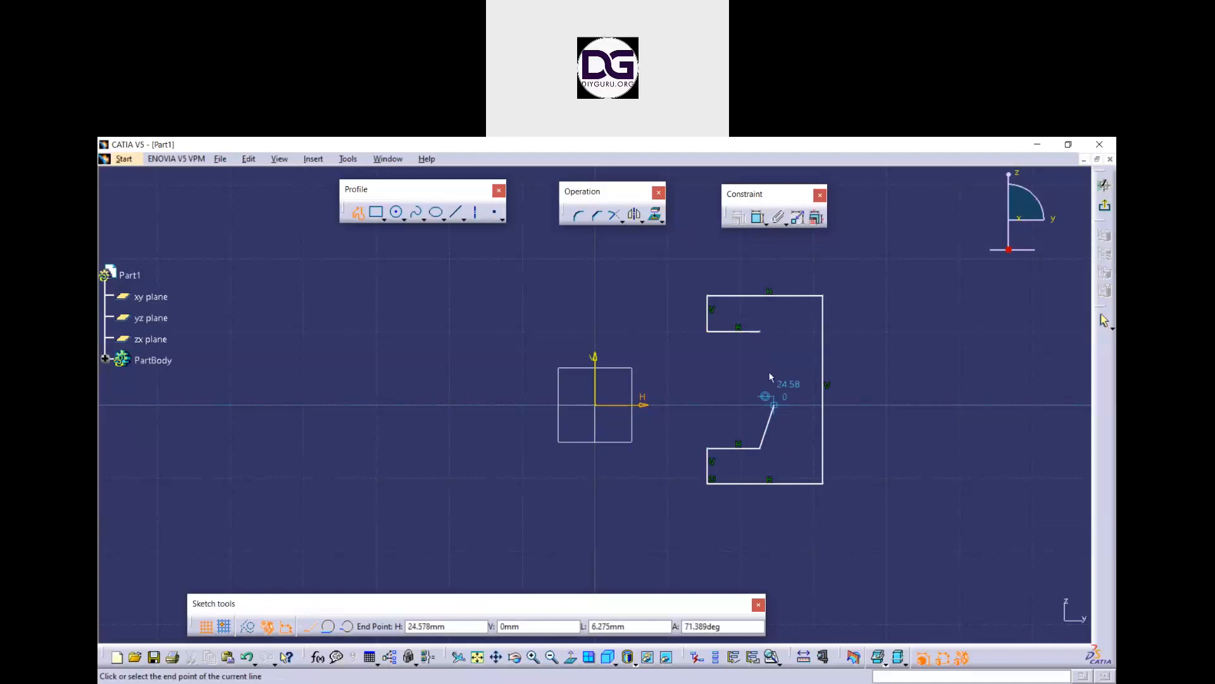
left_click(762, 330)
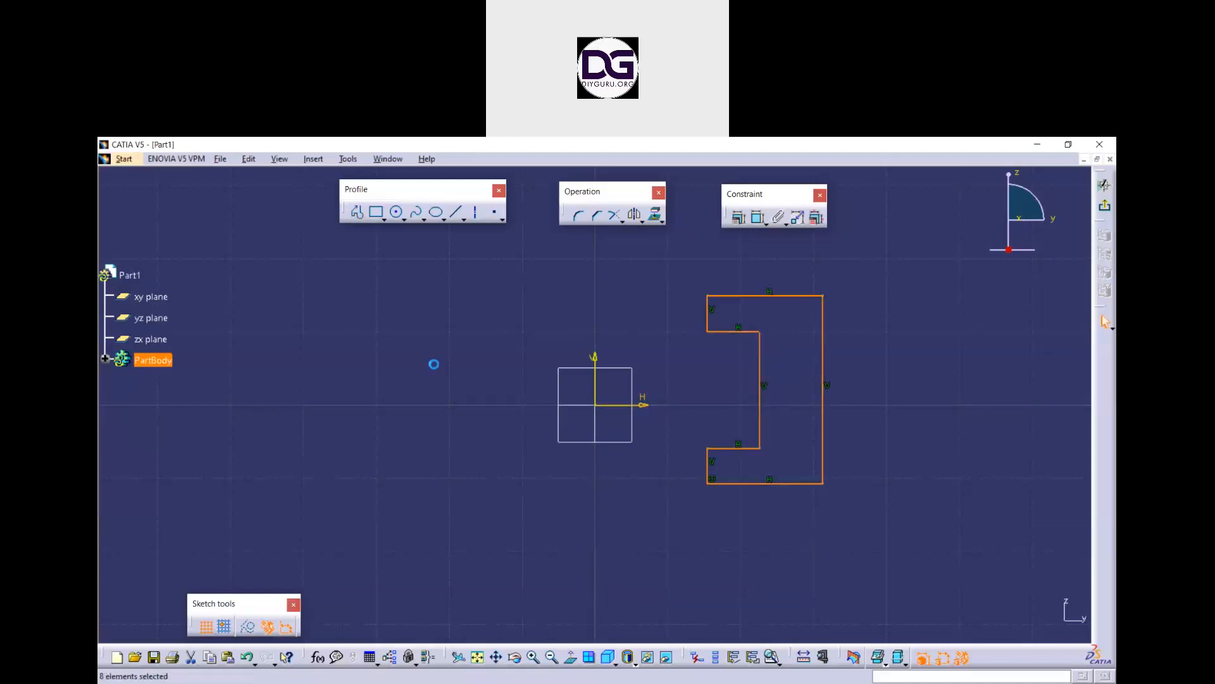
Step: Sketch a rectangle about 13 mm wide and 12 mm high that reaches partly into the opening of the C-shaped profile
left_click(376, 212)
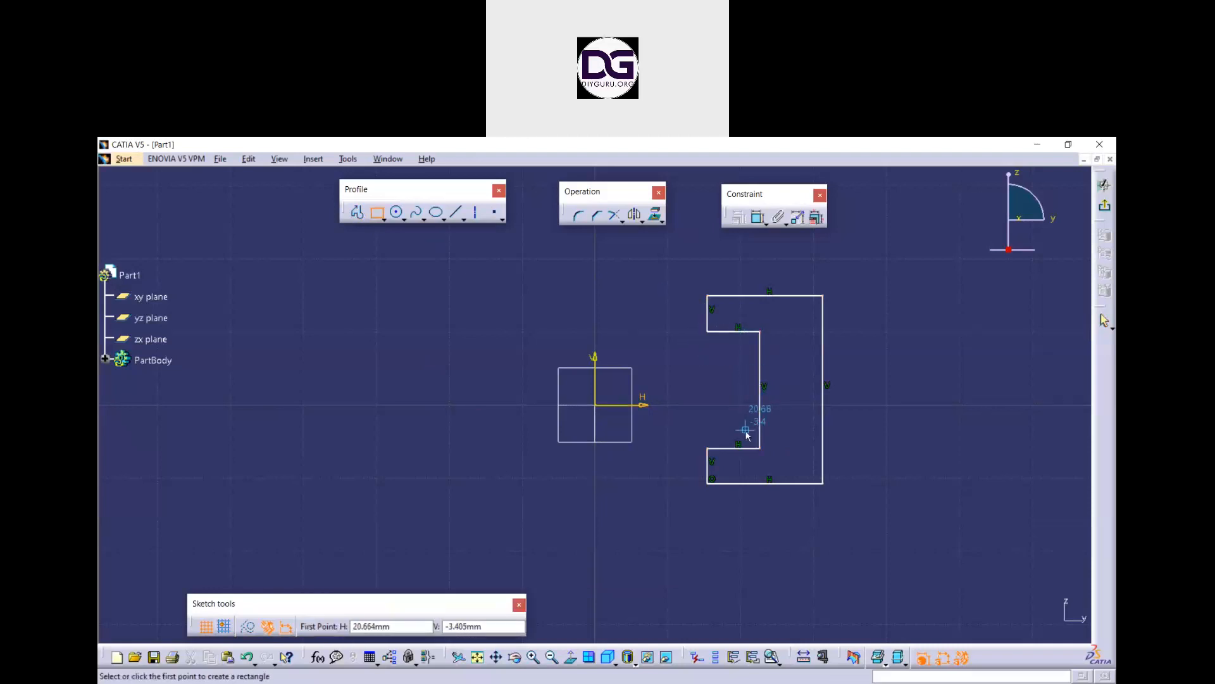
left_click(727, 418)
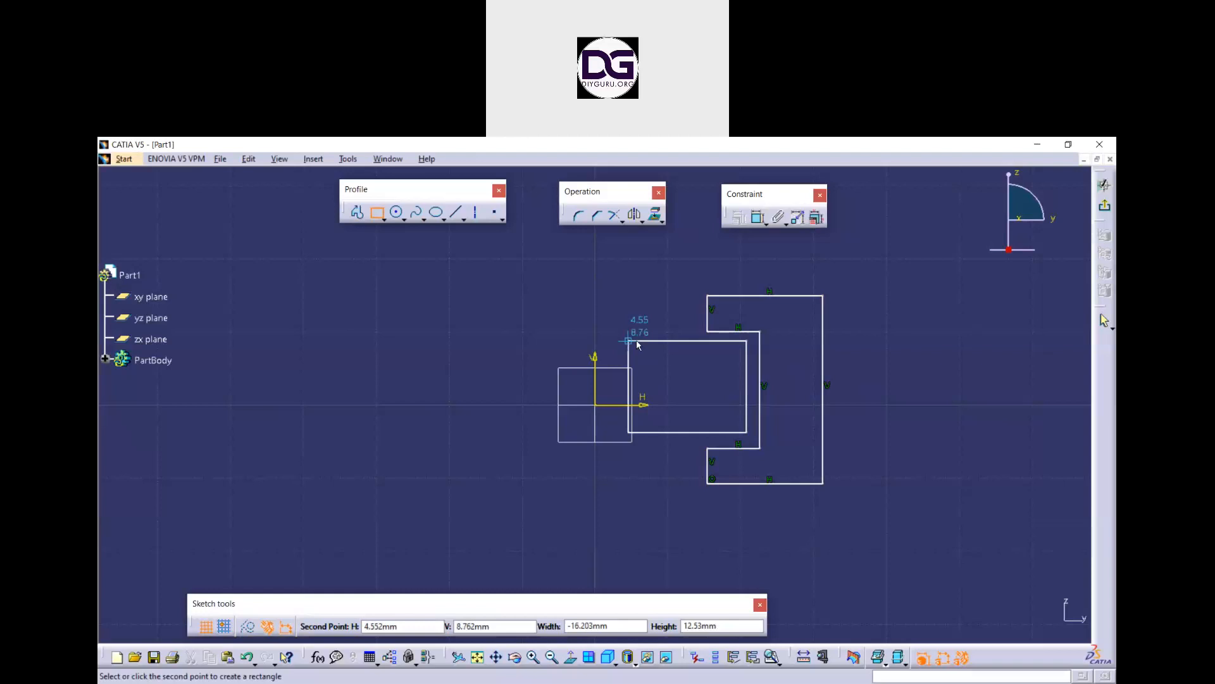
left_click(650, 345)
left_click(669, 480)
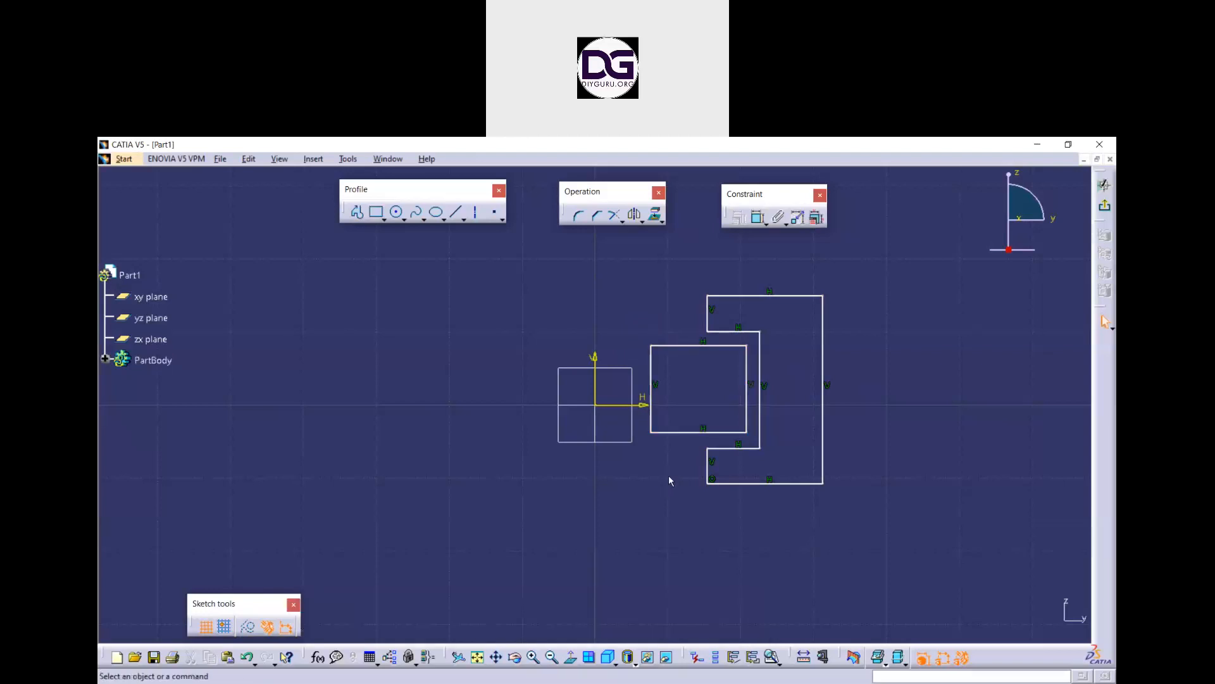
Step: Constrain the gap between the rectangle's upper line and the C-shaped profile's upper inner line to 1 mm
left_click(757, 219)
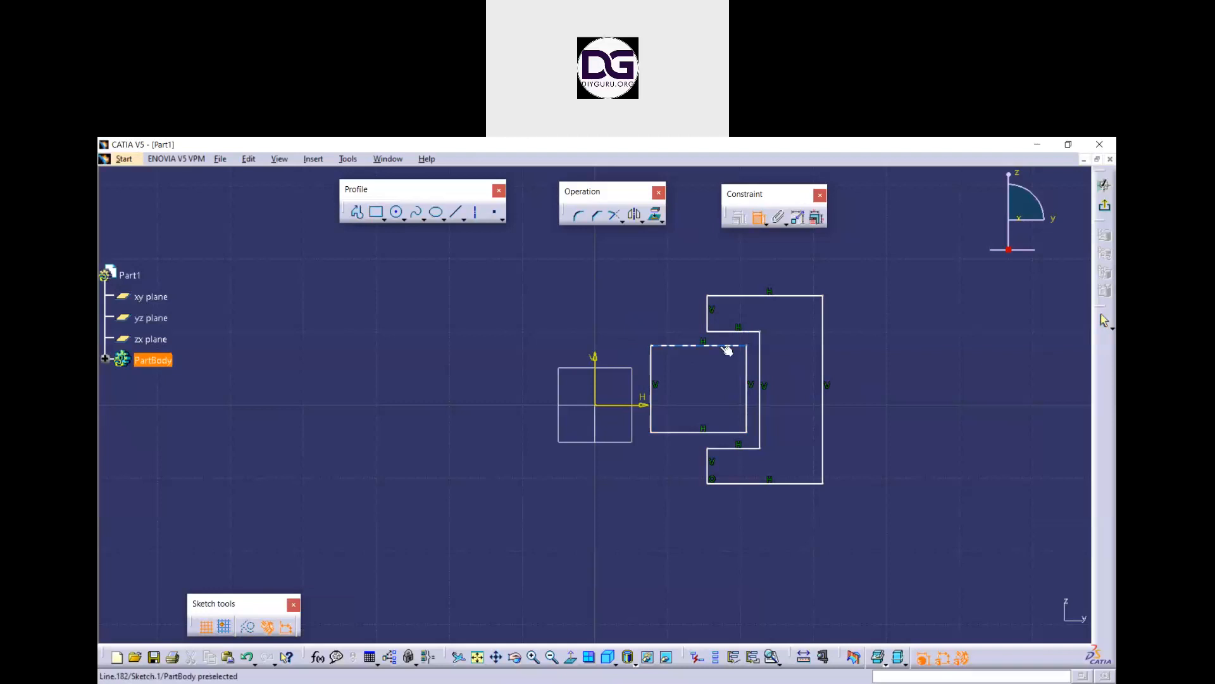
left_click(757, 220)
left_click(758, 220)
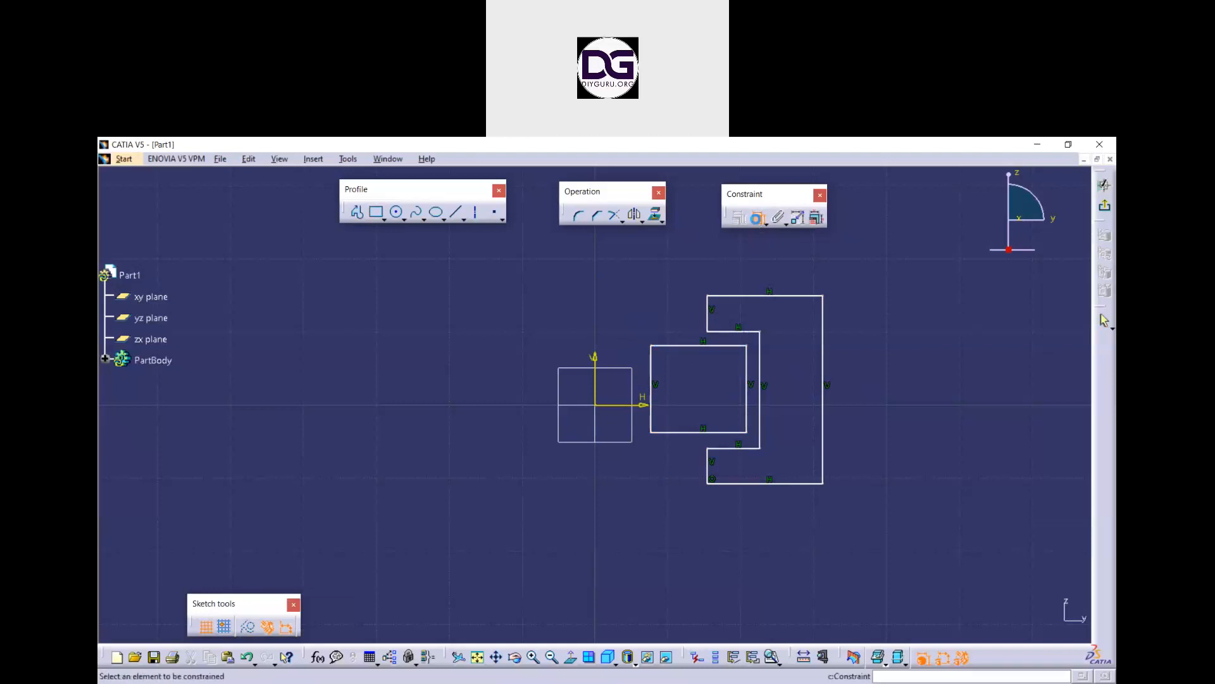
left_click(725, 347)
left_click(730, 330)
left_click(656, 297)
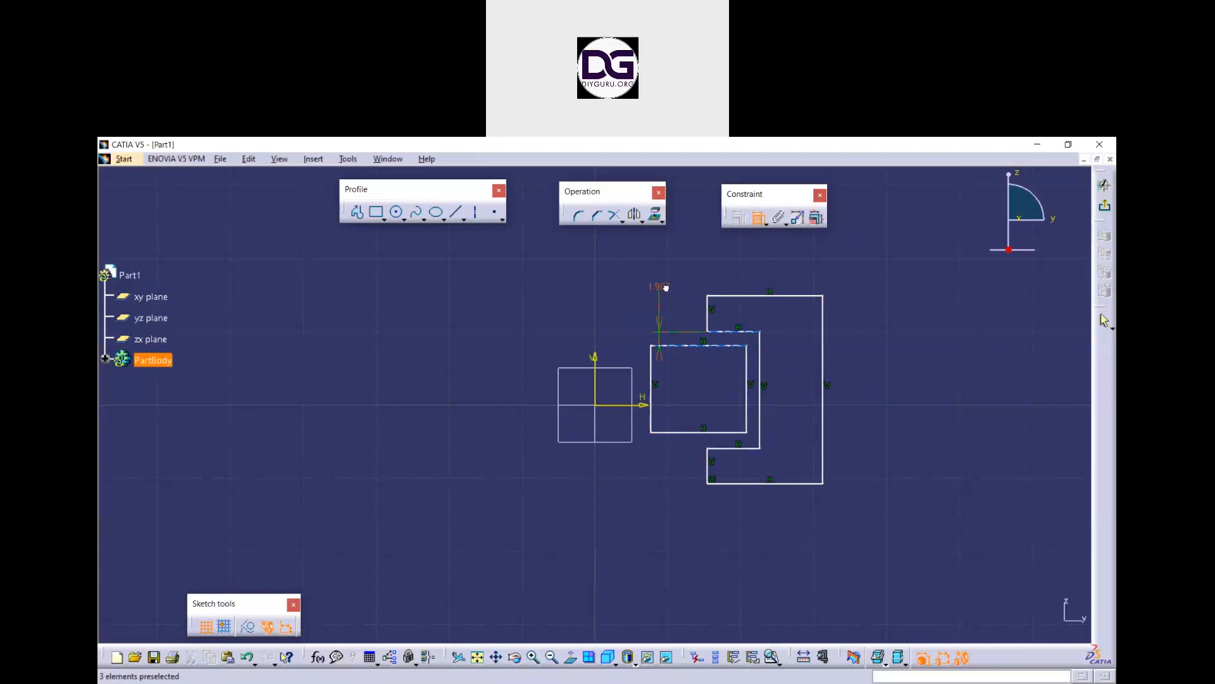
double_click(667, 293)
type("1")
key("Return")
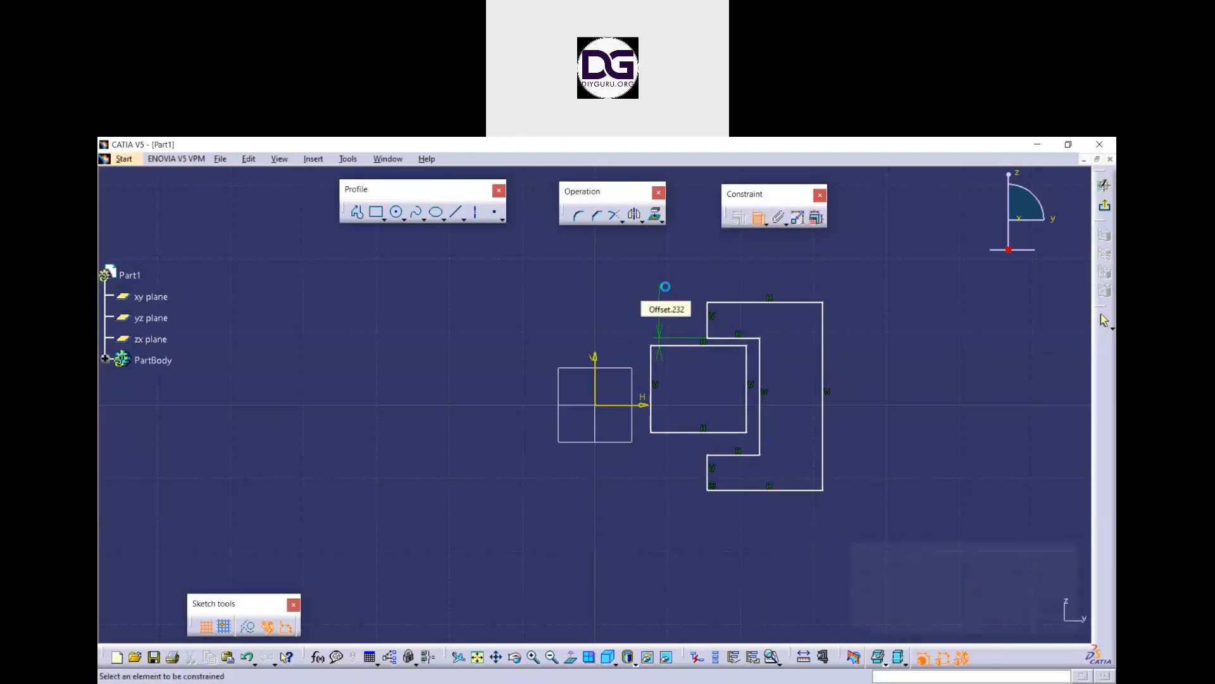
Step: Constrain the gap between the rectangle's lower line and the C-shaped profile's lower inner line to 1 mm
left_click(727, 455)
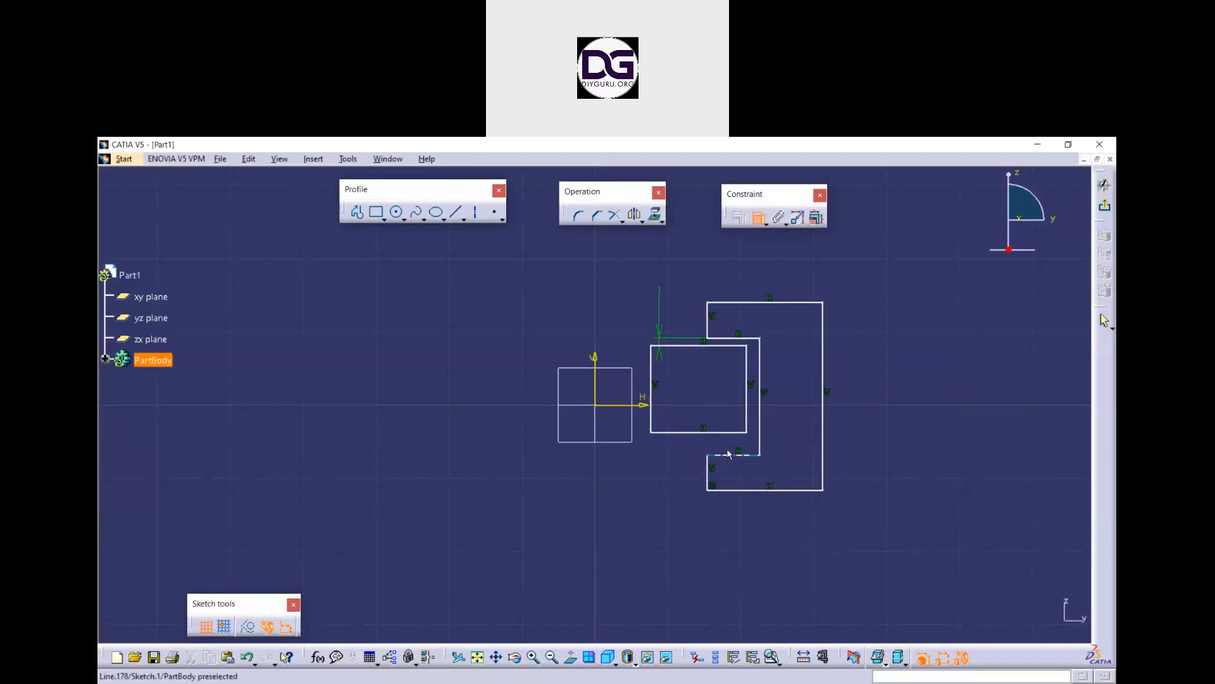
left_click(732, 434)
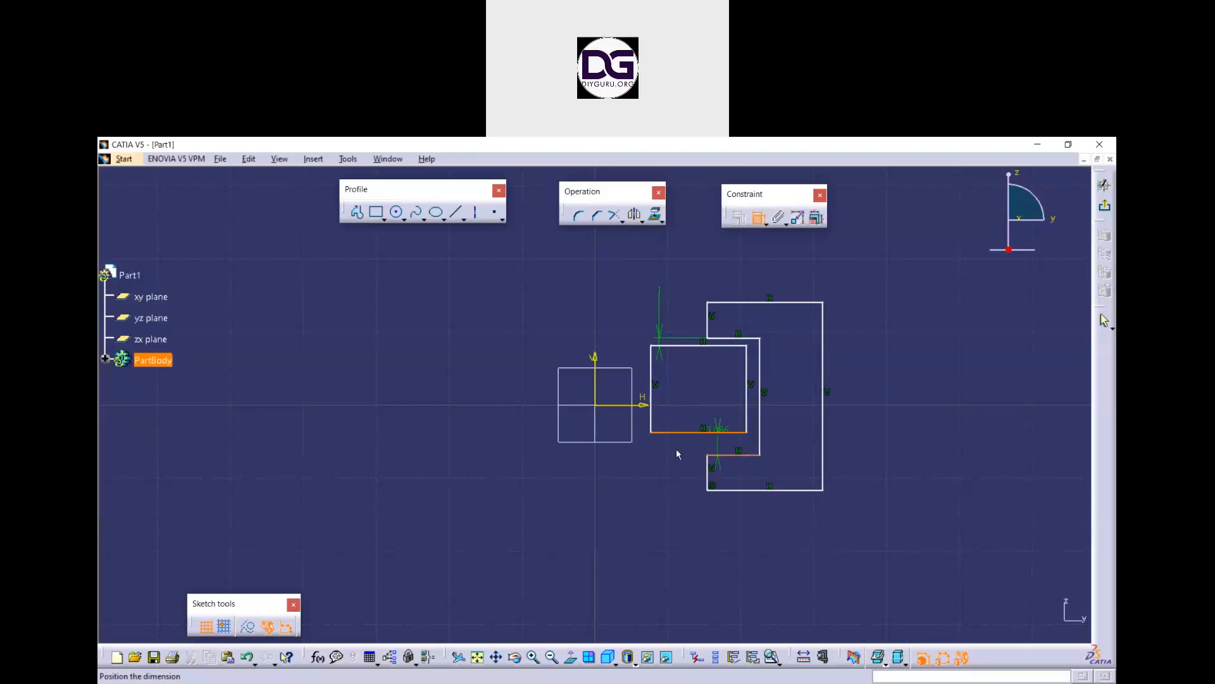
left_click(660, 490)
double_click(661, 490)
type("1")
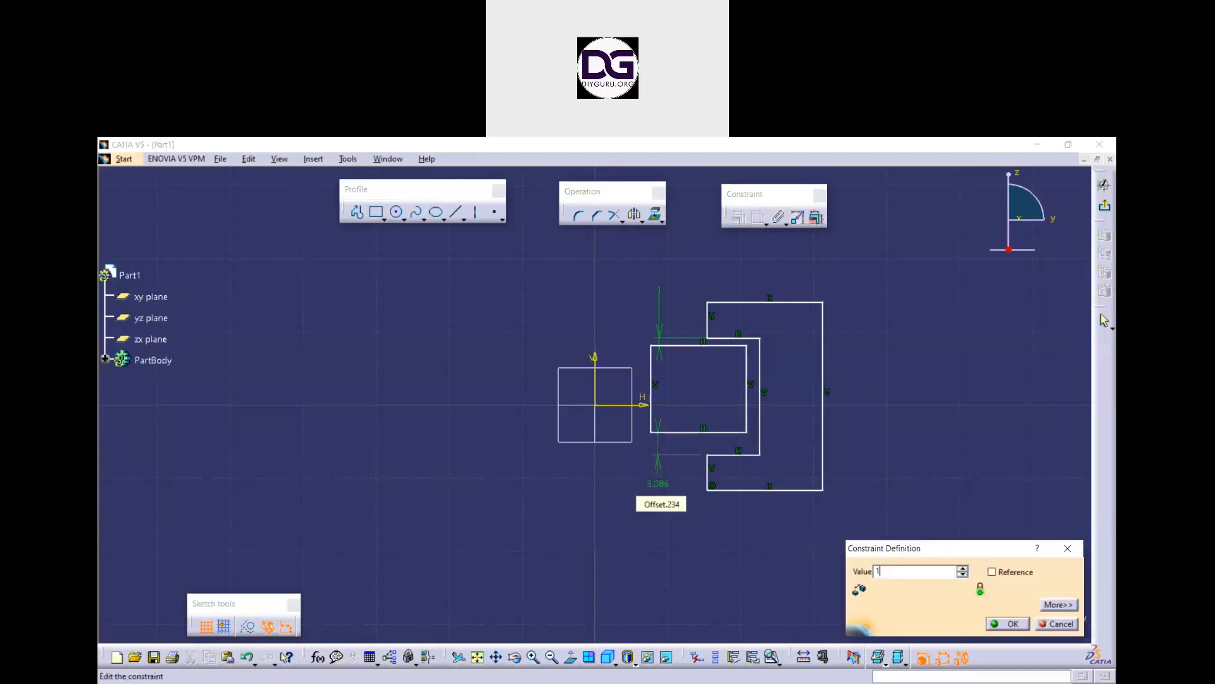
key("Return")
Step: Constrain the distance between the rectangle's right line and the C-shaped profile's inner vertical line to 4 mm
left_click(748, 373)
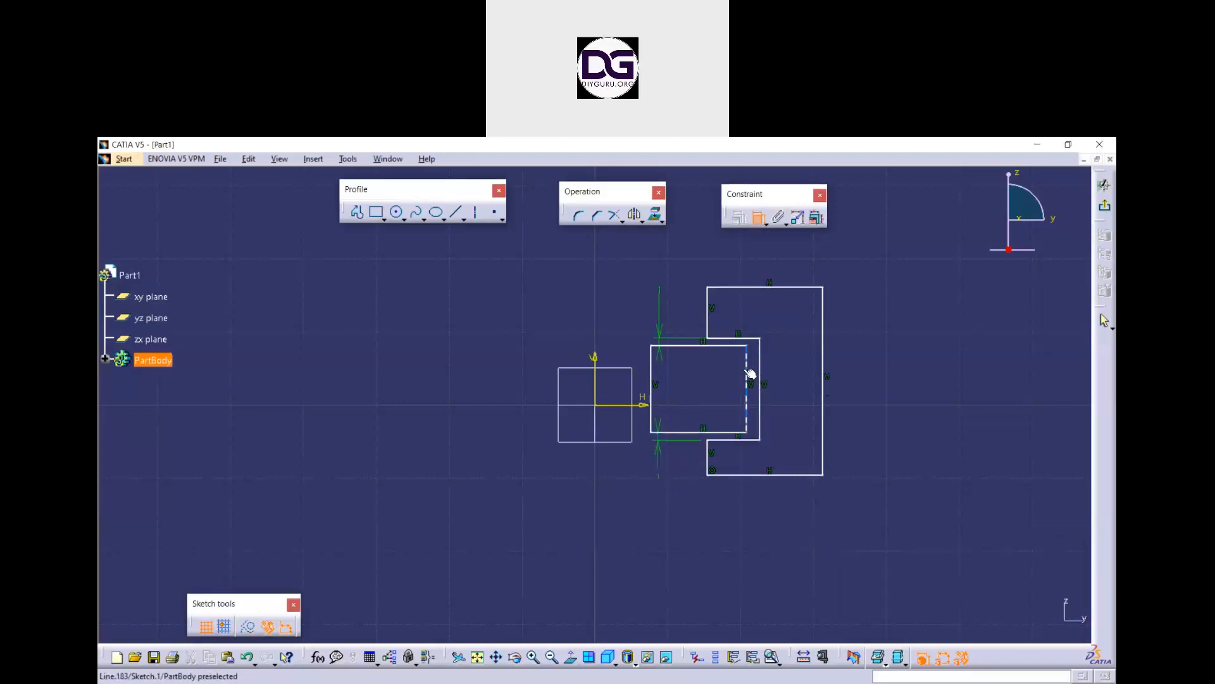
left_click(761, 370)
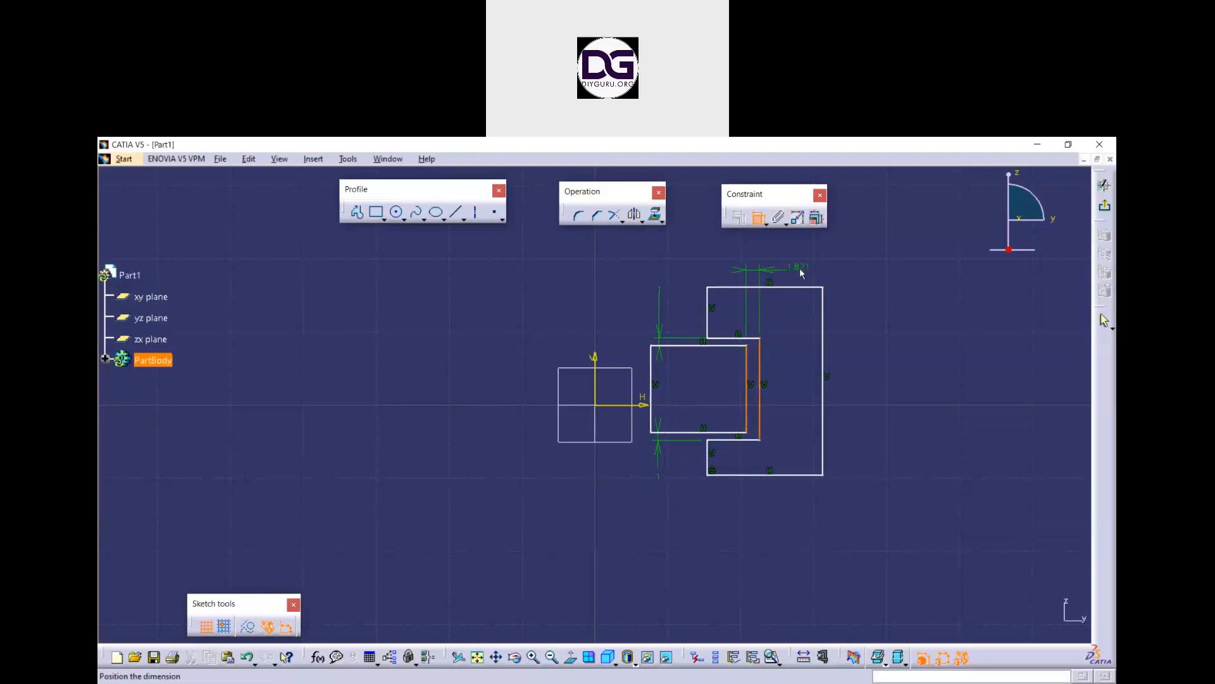
left_click(802, 273)
double_click(803, 272)
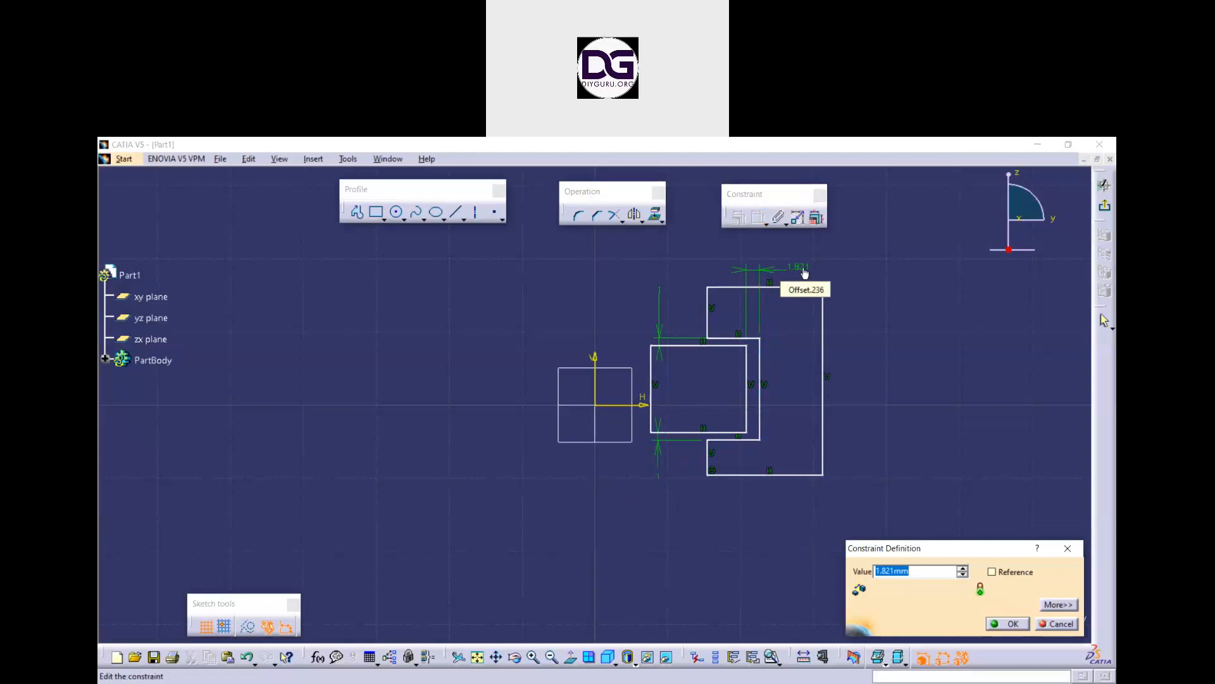
type("4")
key("Return")
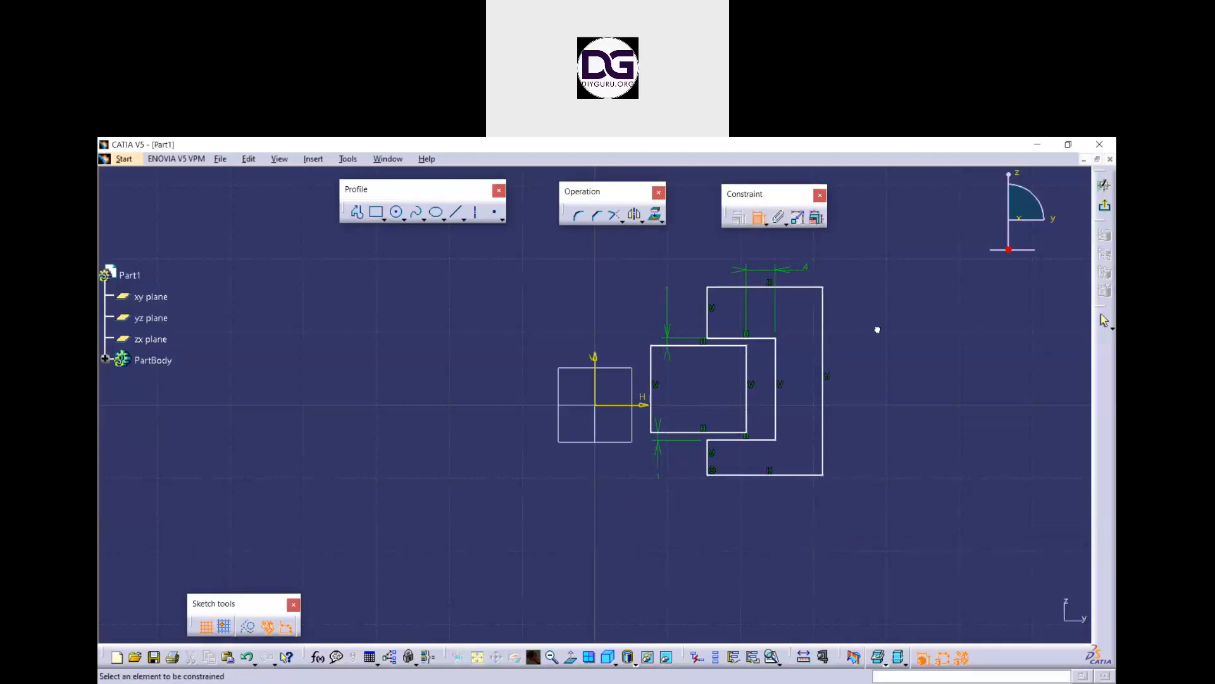
middle_click_drag(864, 322, 853, 339)
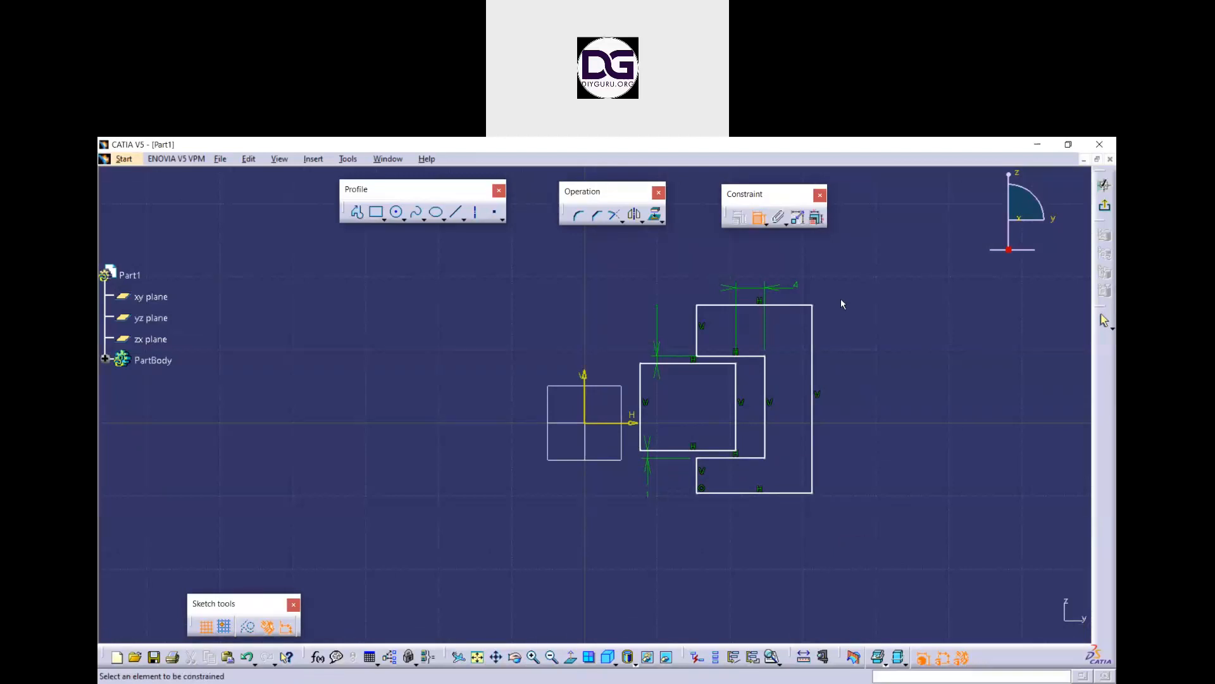
key("Escape")
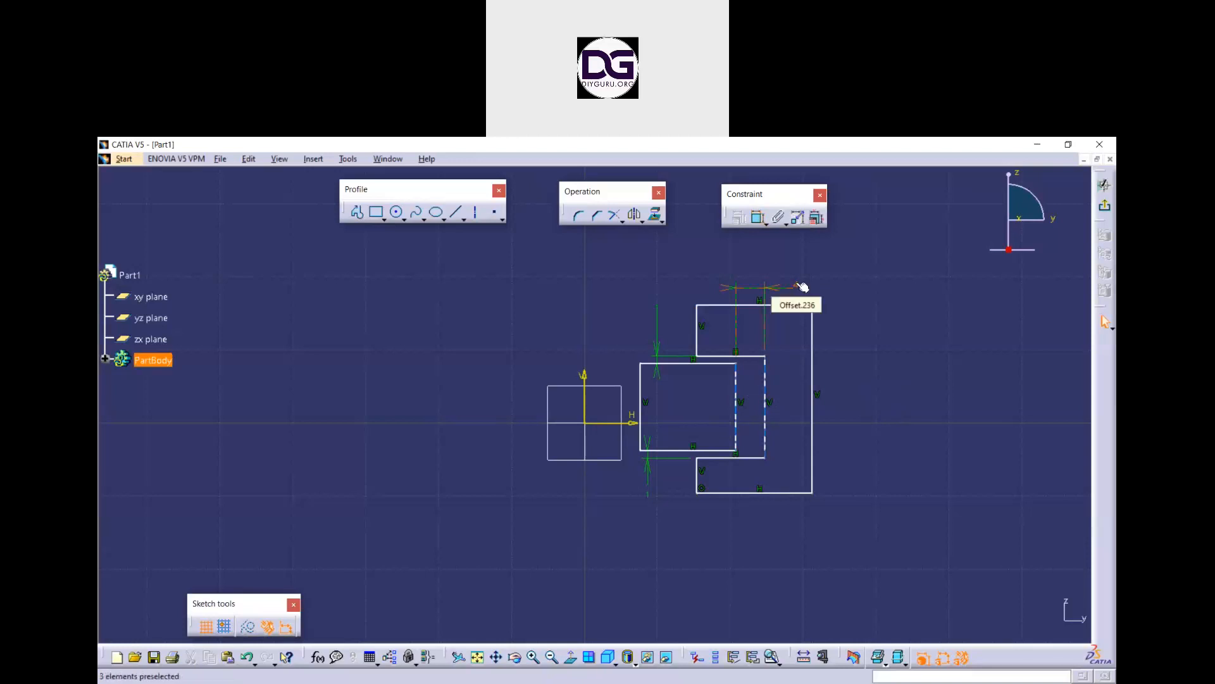
Step: Set up Animate Constraint on the 4 mm horizontal gap, with a last value of 10 mm and 20 steps
left_click(801, 222)
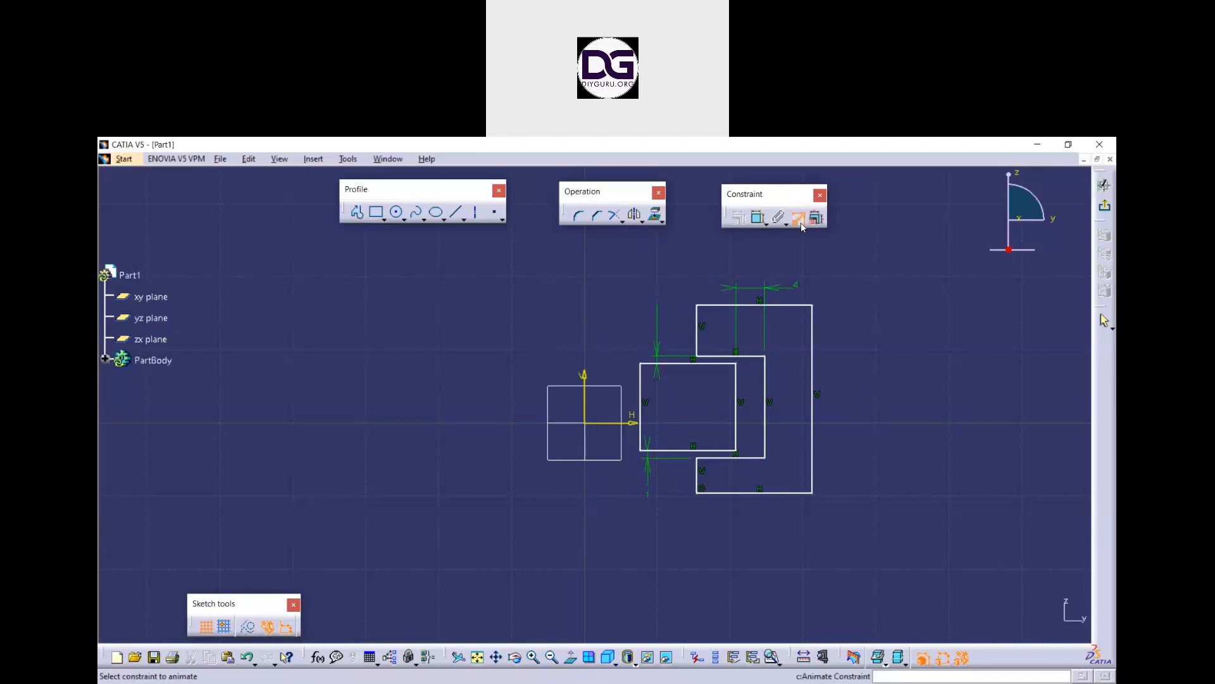
left_click(800, 287)
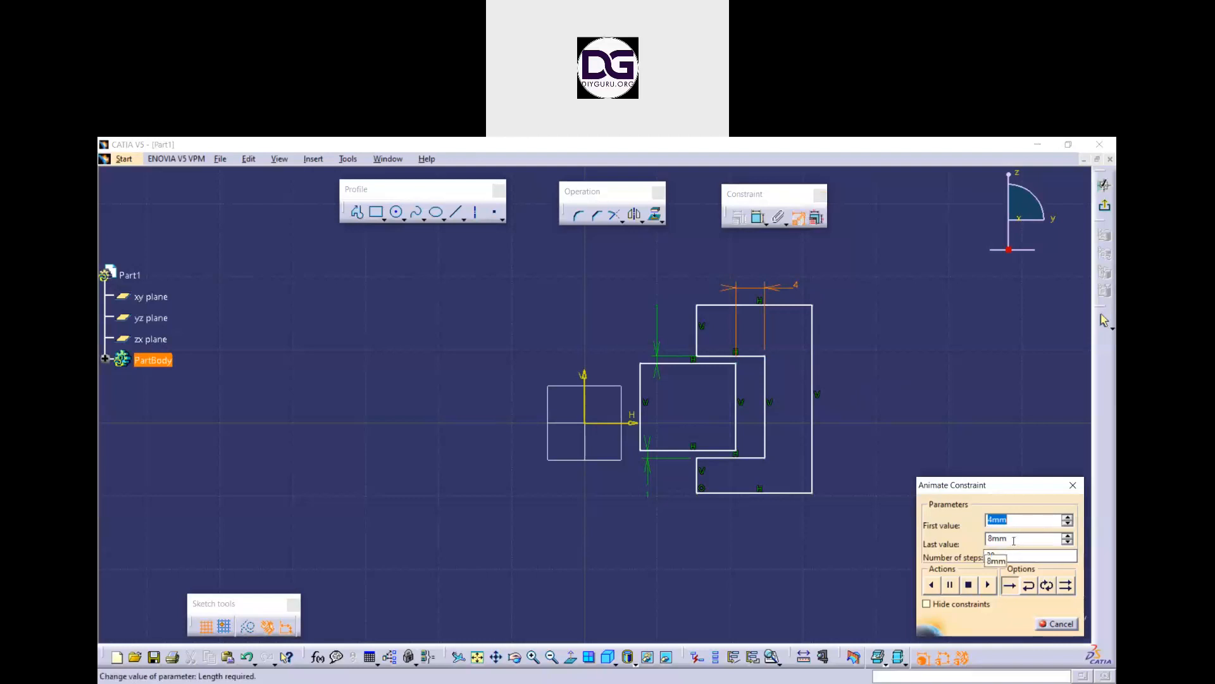
key("Tab")
type("00")
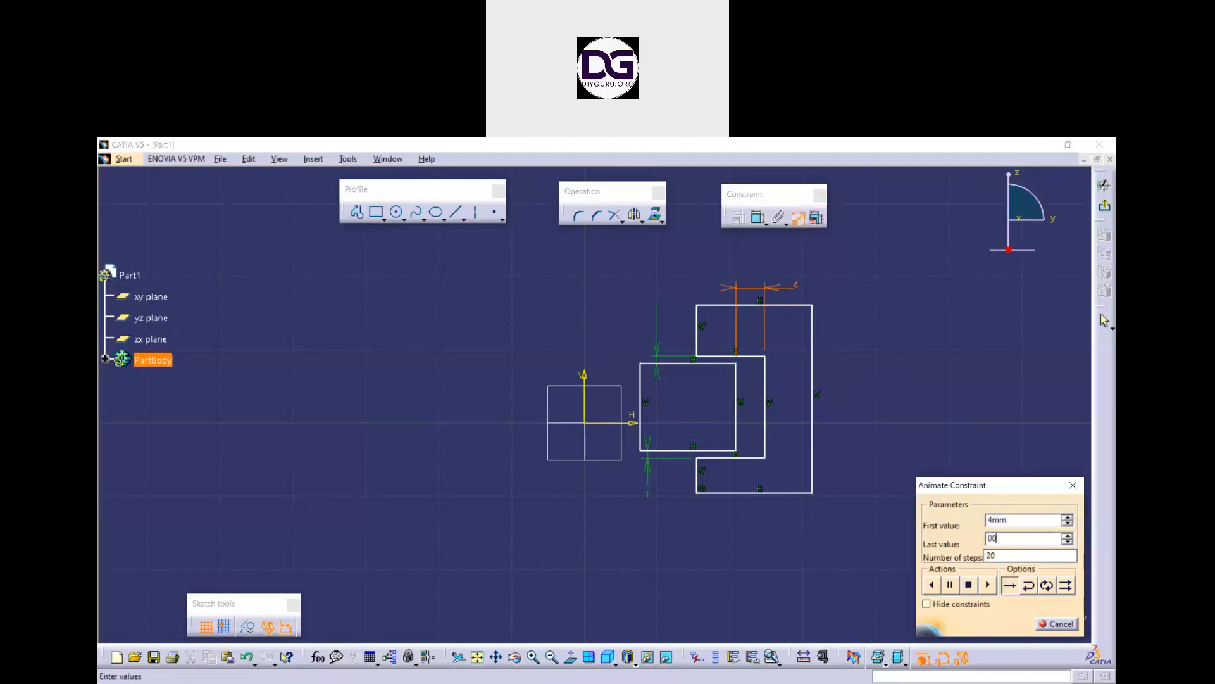
key("BackSpace")
key("BackSpace")
type("10")
left_click(1019, 557)
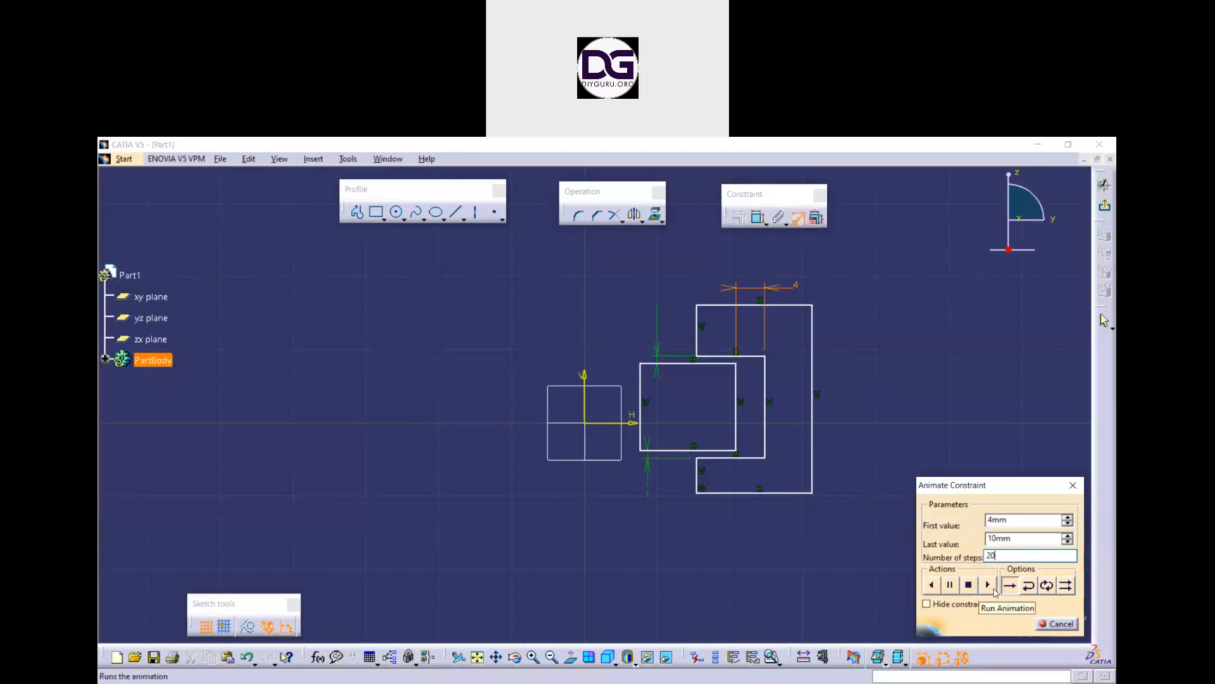
Step: Run the gap's constraint animation in loop mode, stop it and close the animation settings
left_click(1047, 585)
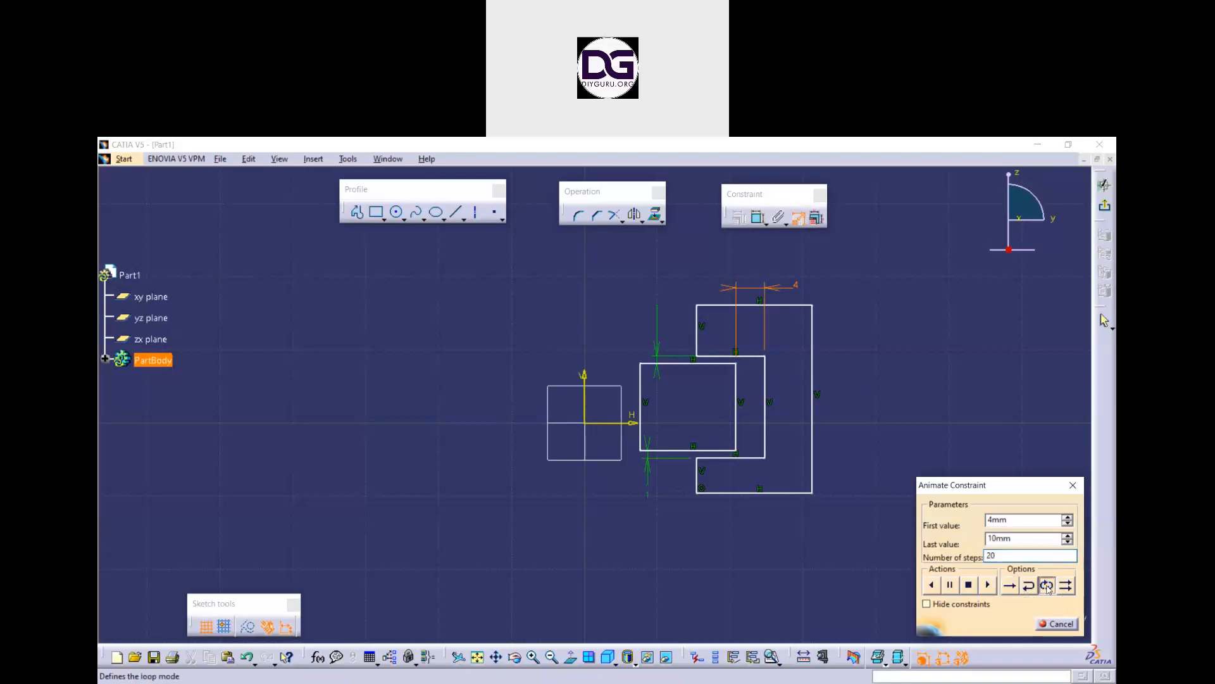
left_click(989, 585)
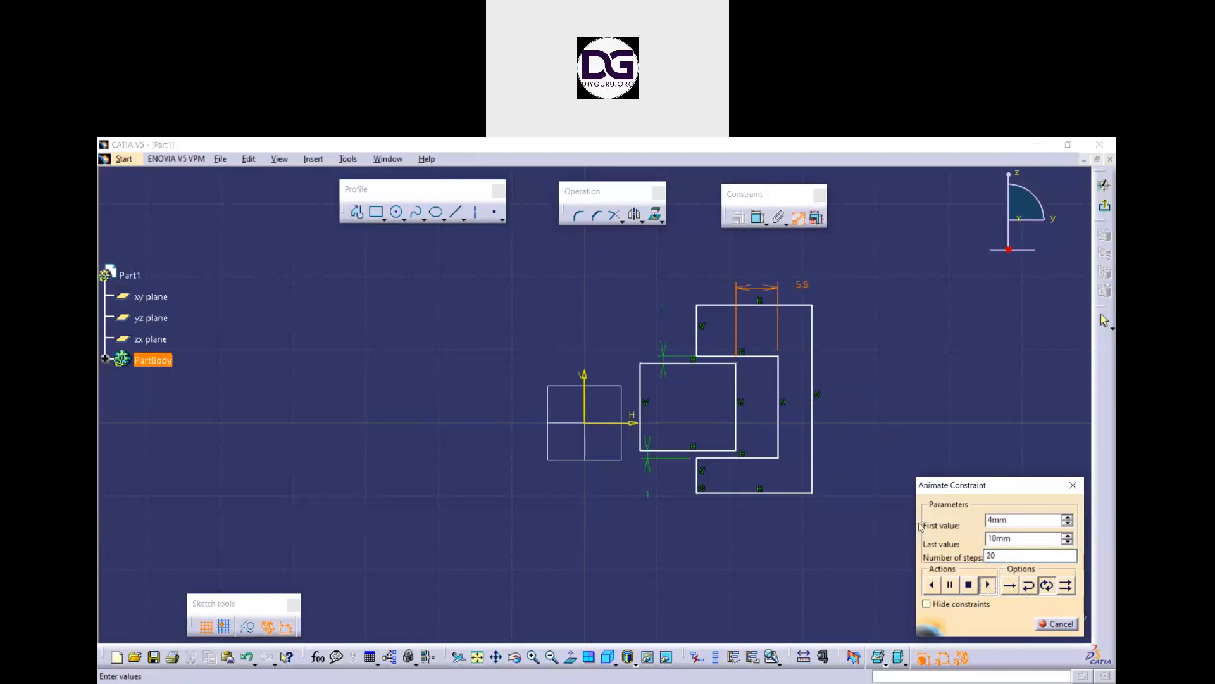
left_click(970, 585)
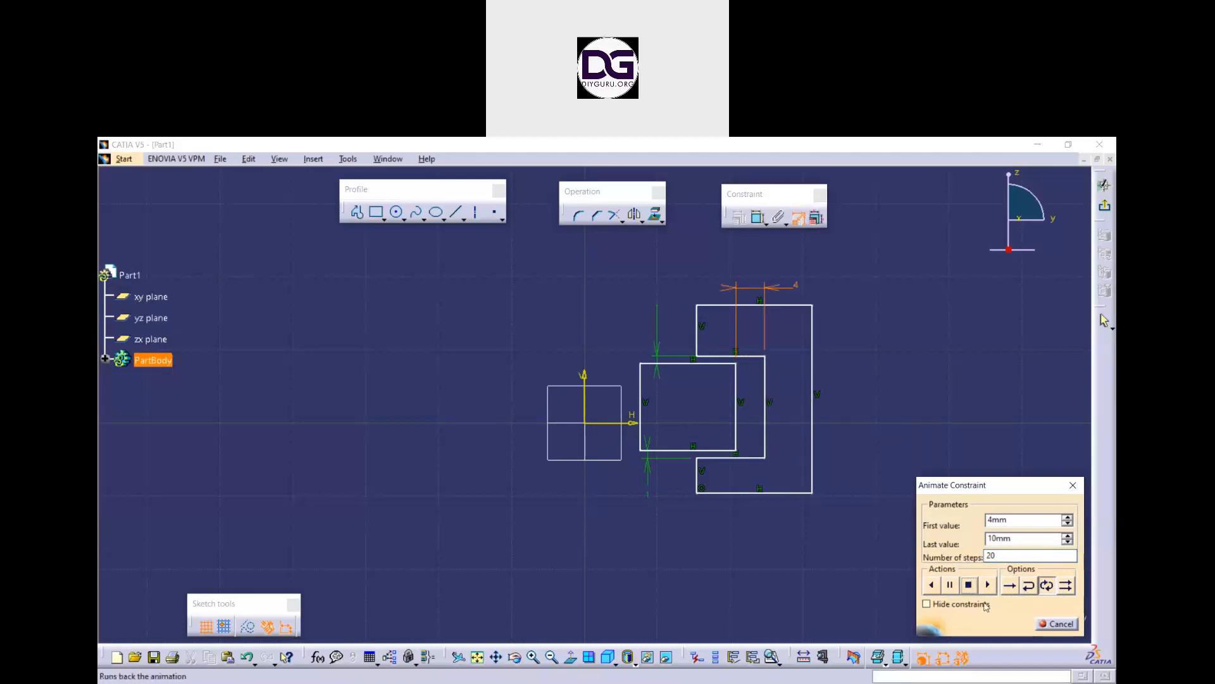
left_click(1051, 625)
Step: Delete the rectangle and the C-shaped profile together with their constraints
mouse_move(936, 555)
left_mouse_down()
mouse_move(751, 435)
mouse_move(606, 291)
left_mouse_up()
key("Delete")
middle_click_drag(804, 406, 774, 435)
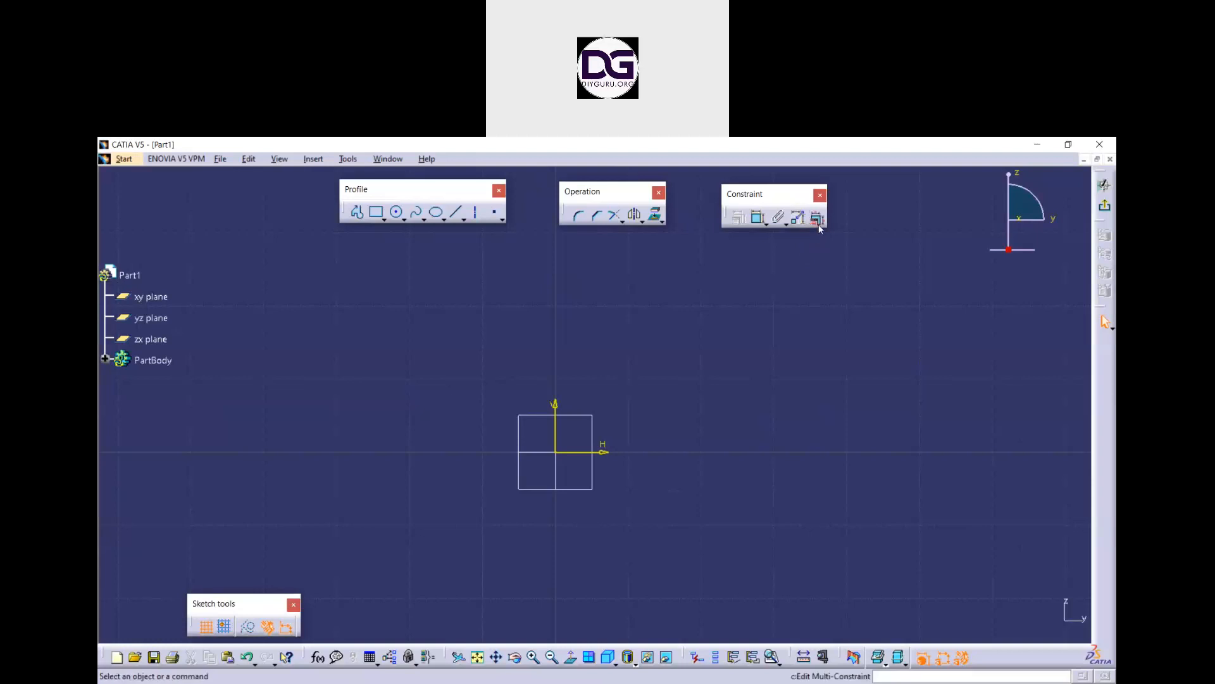
Step: Sketch a rectangle about 33 mm wide and 19 mm high, above the horizontal axis and right of the vertical axis
left_click(376, 212)
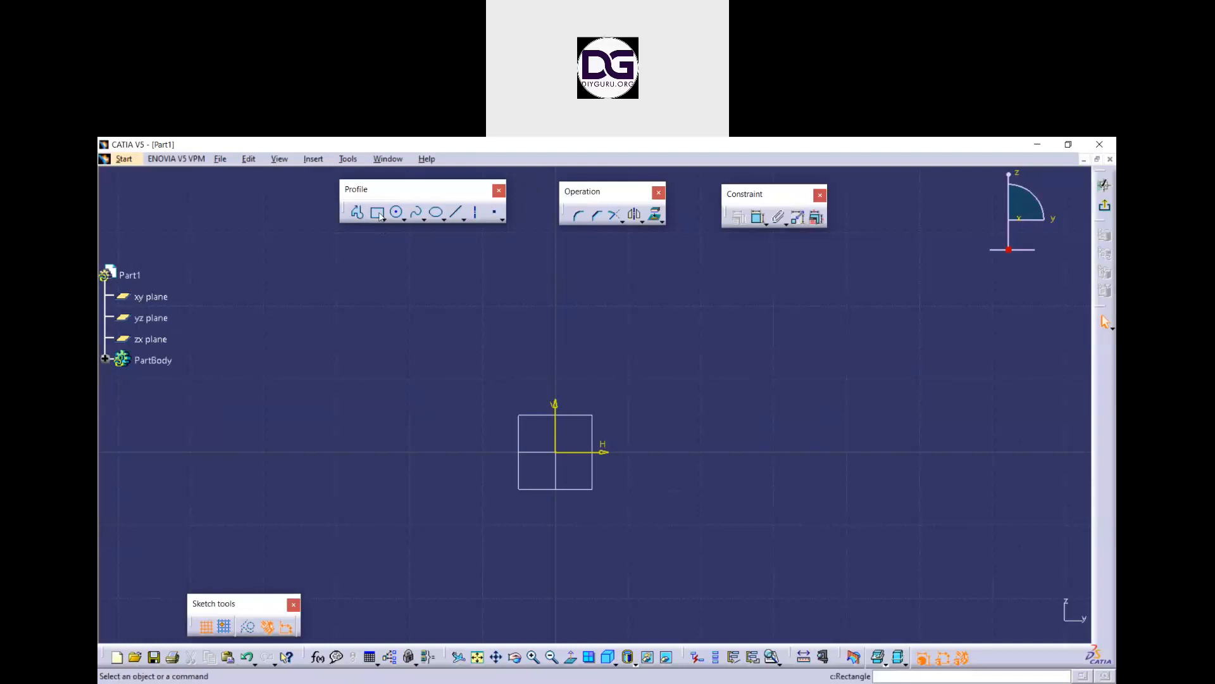
left_click(662, 263)
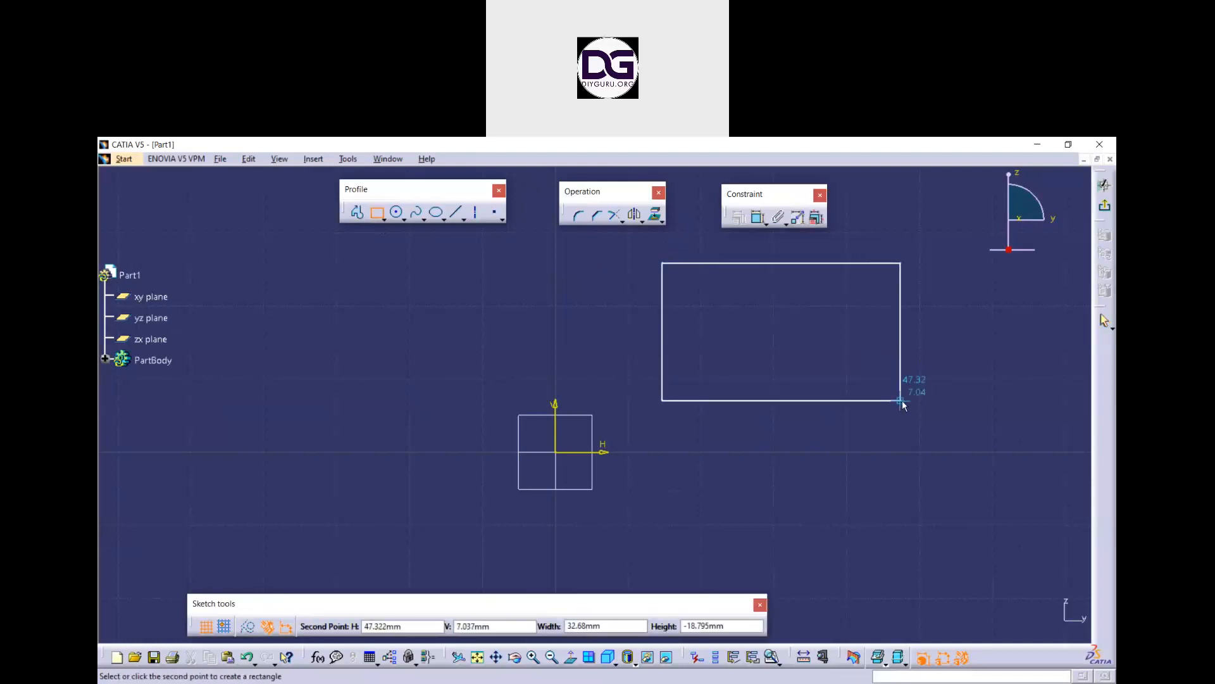
left_click(900, 399)
left_click(799, 333)
middle_click_drag(799, 330, 770, 364)
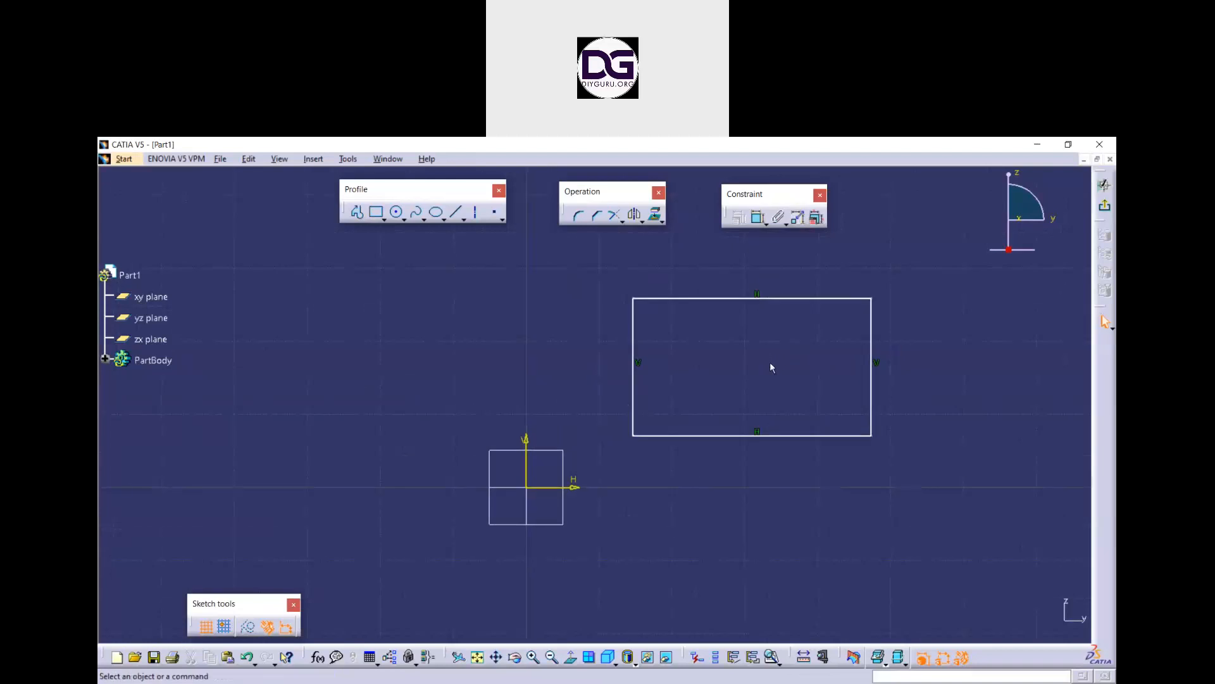
left_click(785, 224)
left_click(822, 239)
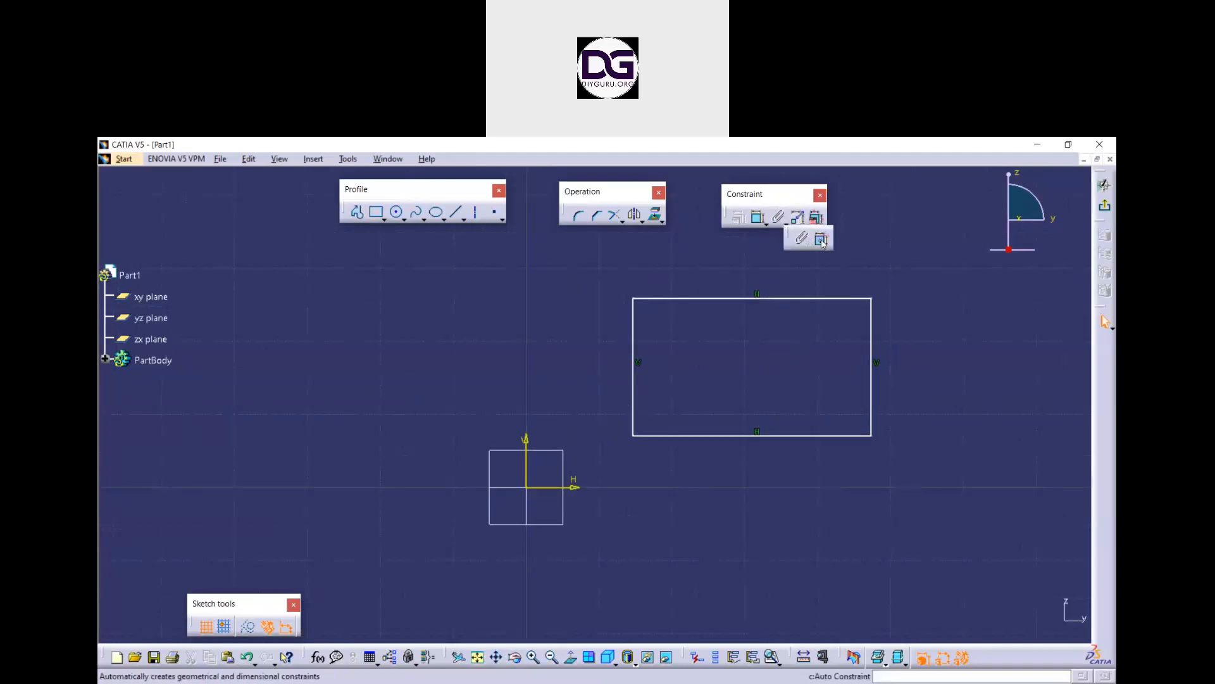
left_click_drag(910, 484, 596, 285)
left_click(532, 452)
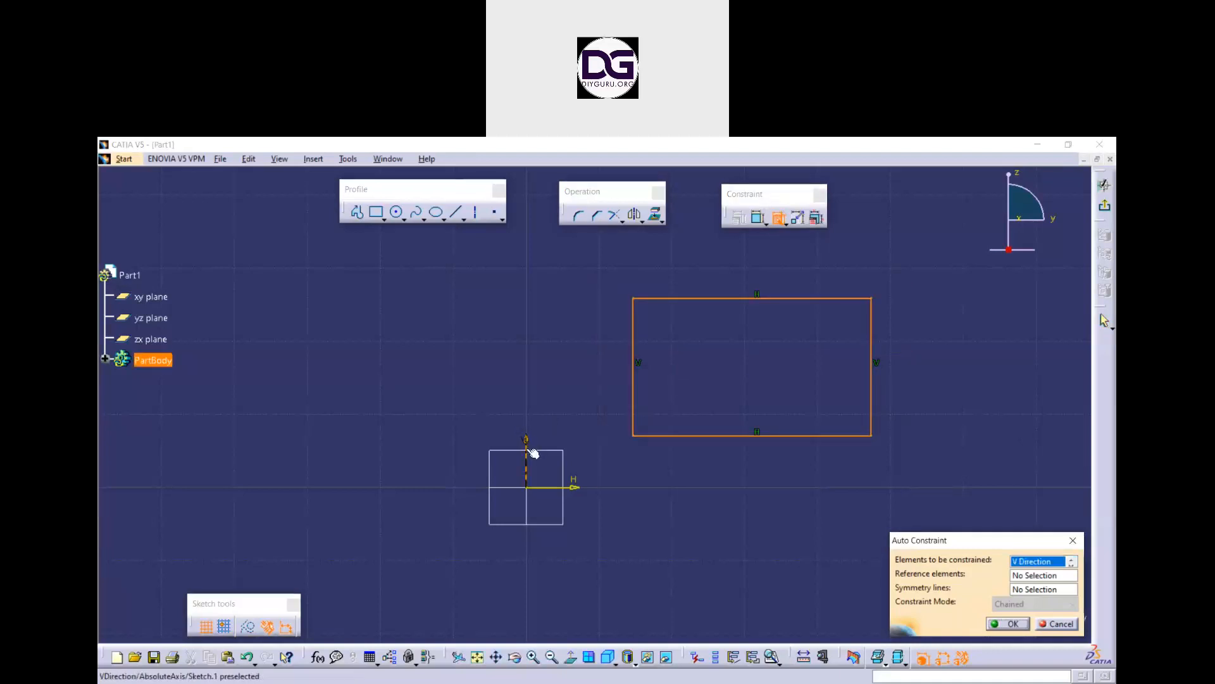
left_click(573, 488)
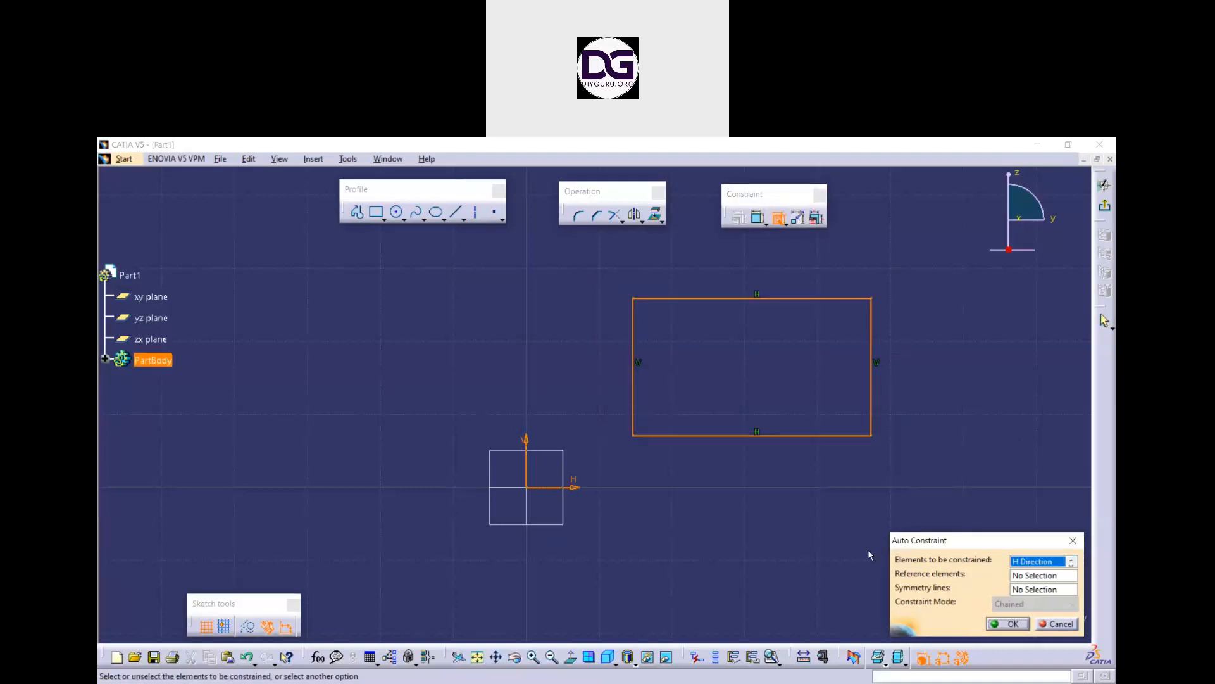
left_click(1060, 624)
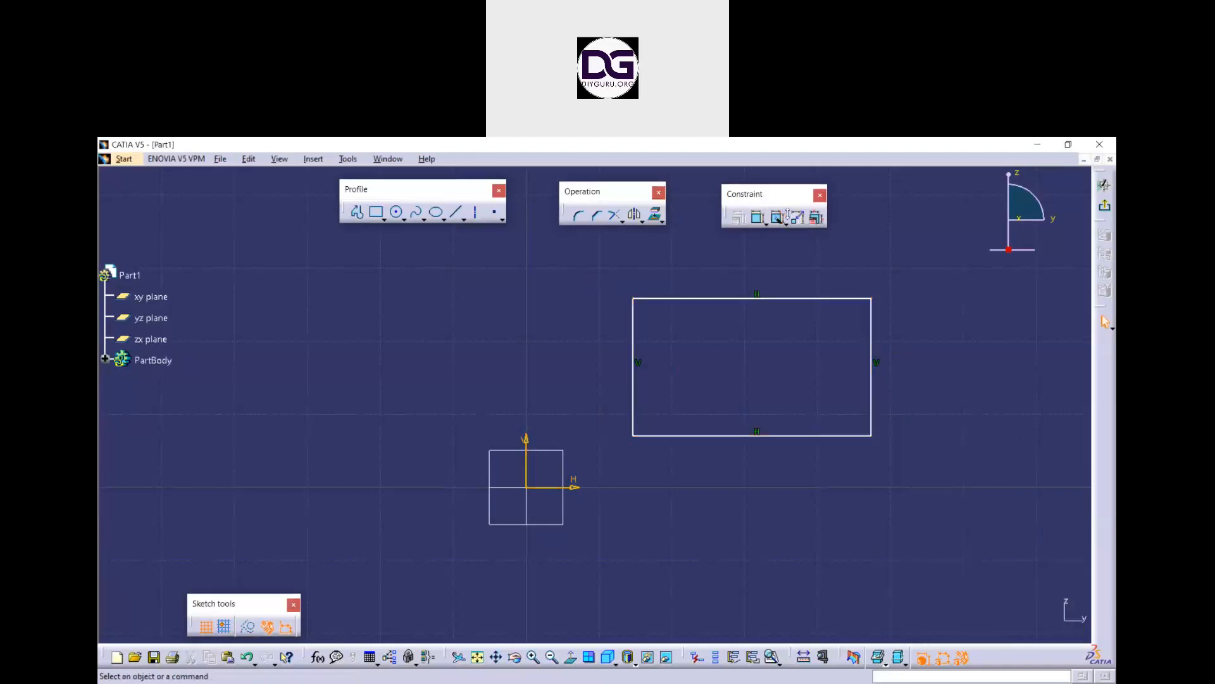
Step: Apply Auto Constraint to the rectangle's four lines, with the H and V axes as reference elements in Chained mode
left_click(779, 218)
left_click_drag(911, 469, 617, 281)
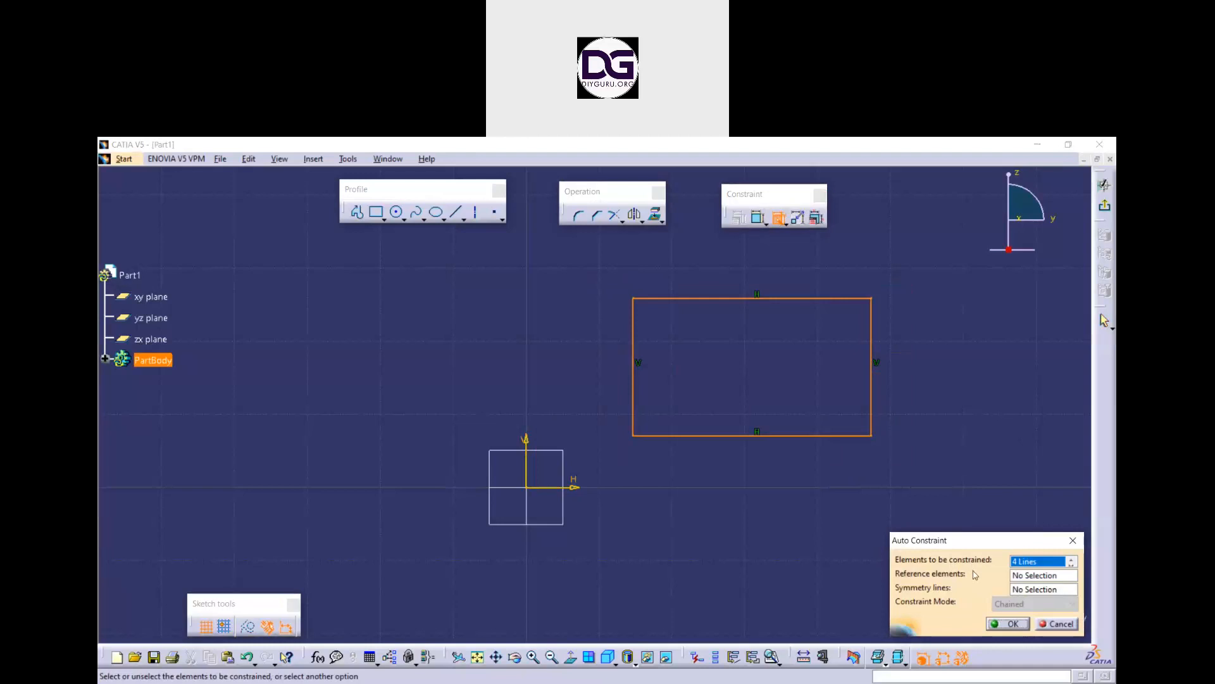
left_click(1022, 576)
left_click(579, 487)
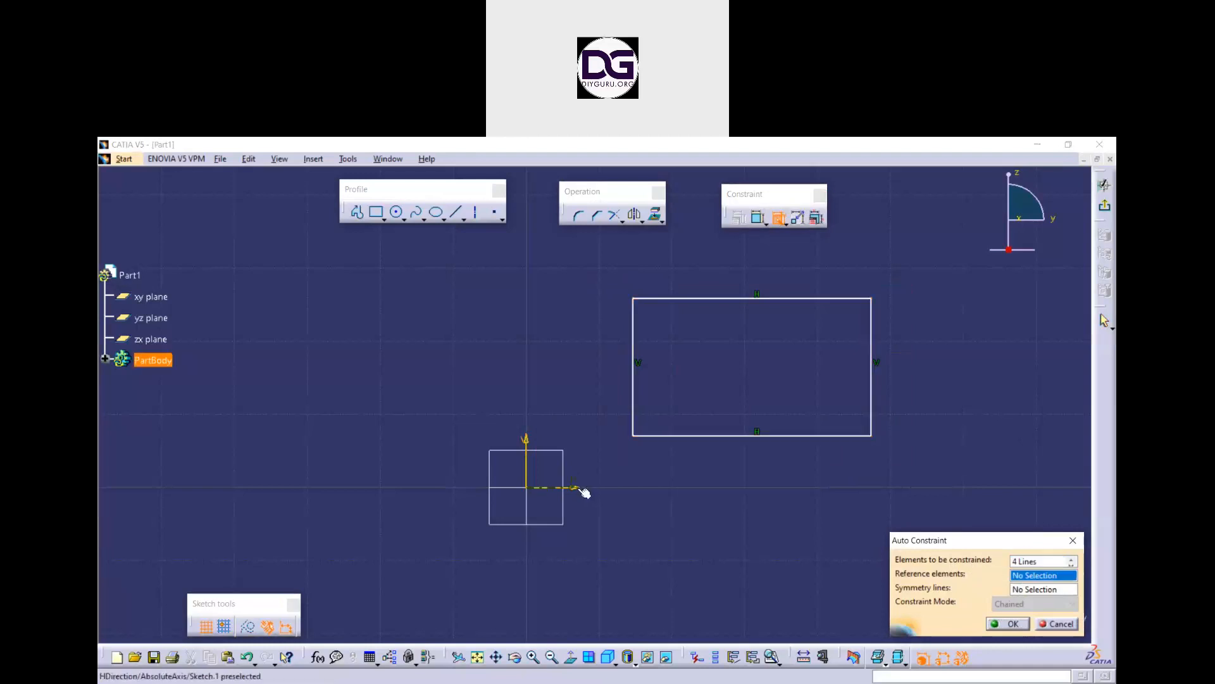
left_click(535, 441)
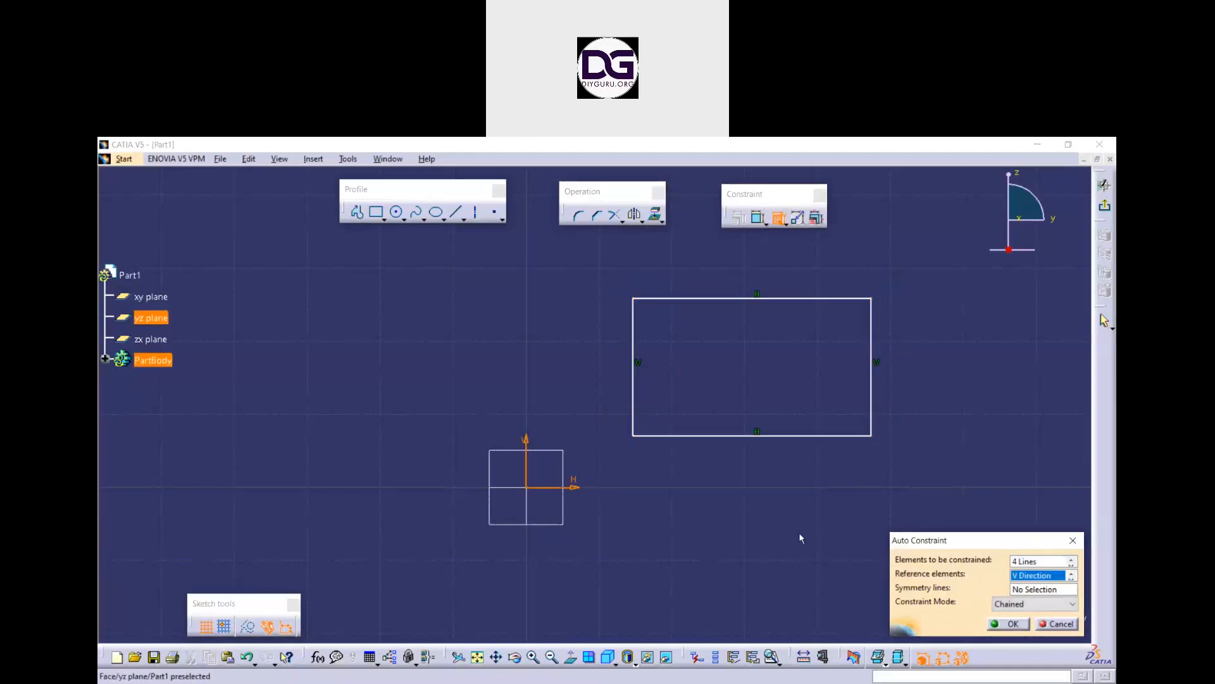
left_click(1010, 624)
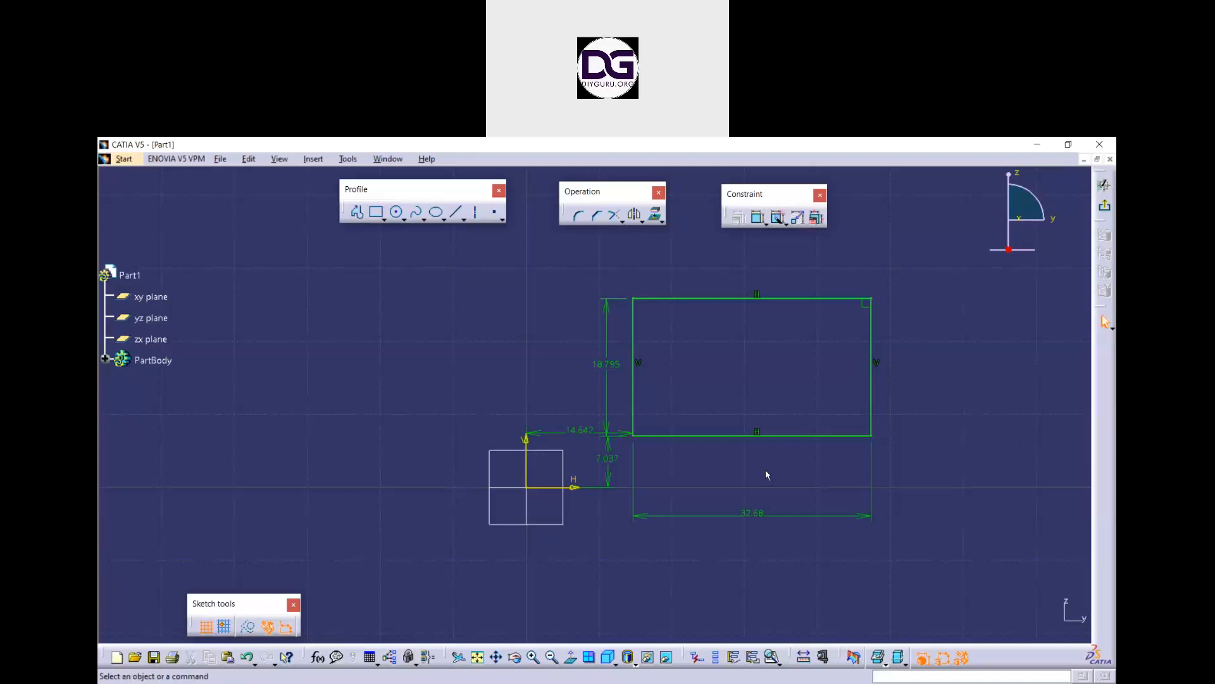
Step: Try setting the rectangle's offset from the vertical axis to 10 mm with Edit Multi-Constraint, and undo it
left_click(824, 222)
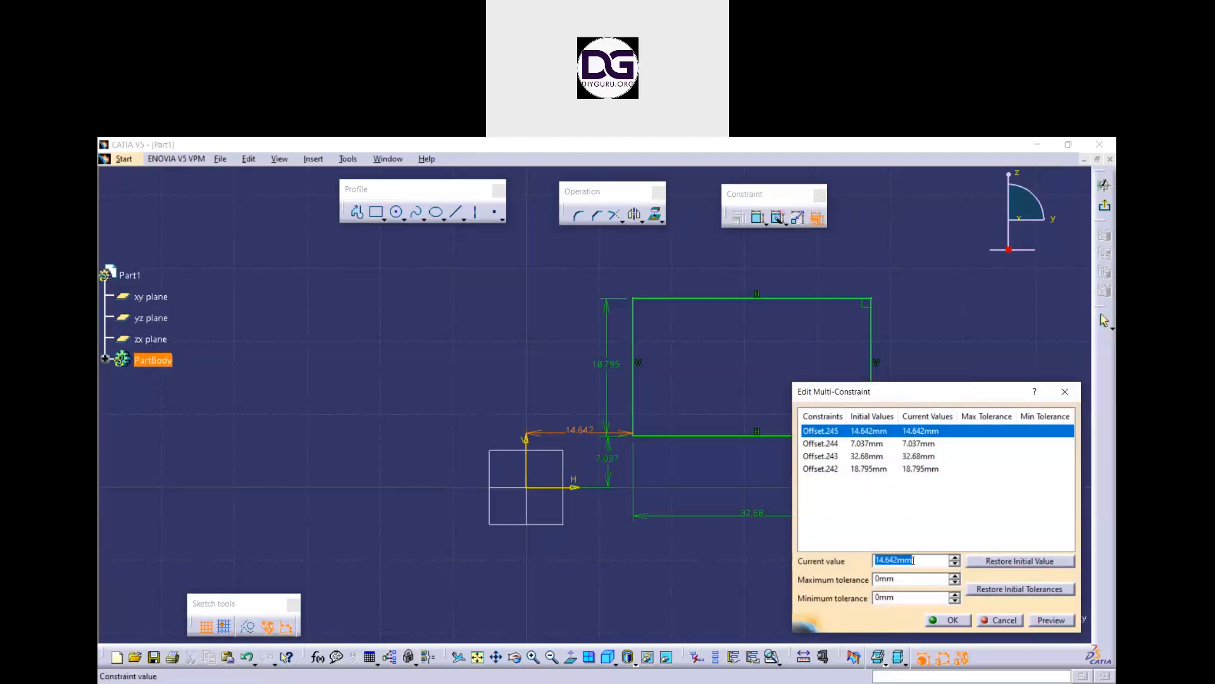
type("10")
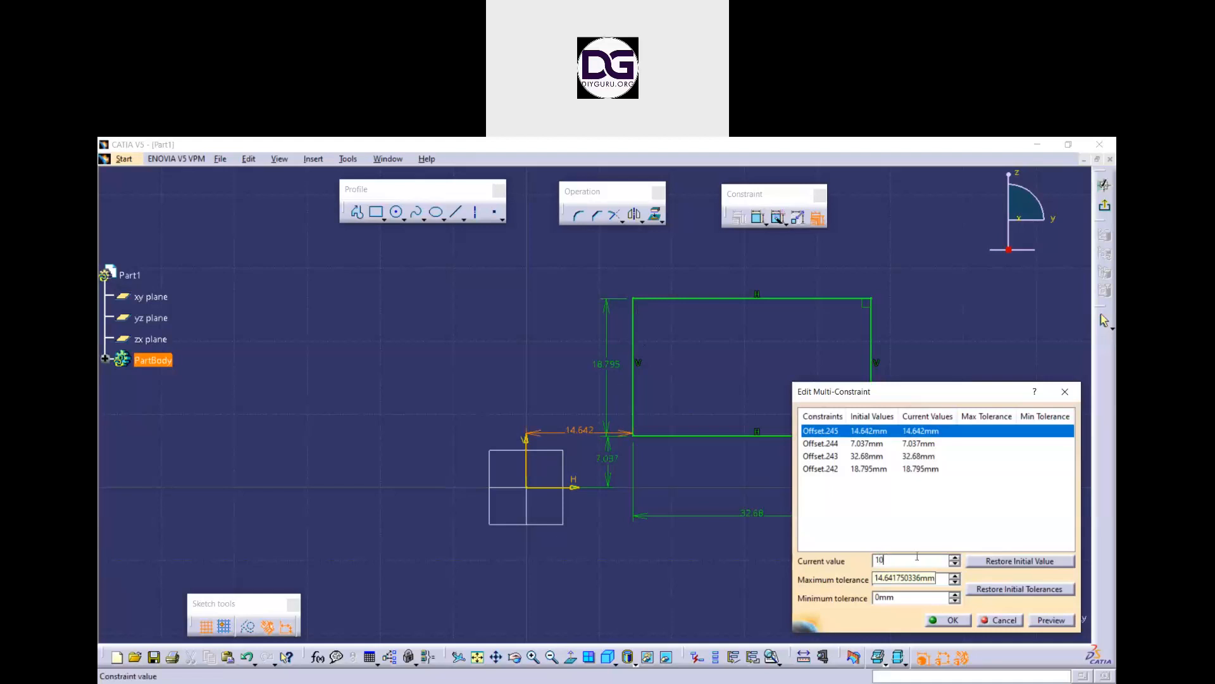
left_click(961, 618)
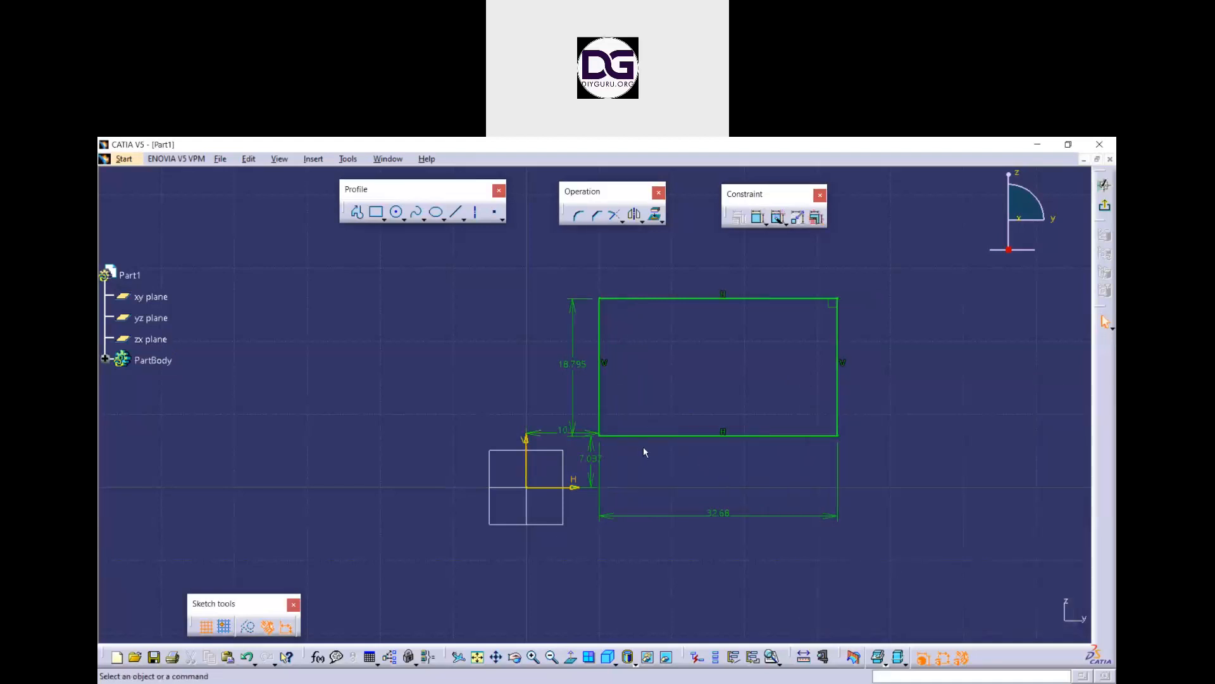
key("ctrl+z")
Step: In Edit Multi-Constraint, set the rectangle's offset from the vertical axis to 10 mm and from the horizontal axis to 20 mm
left_click(817, 218)
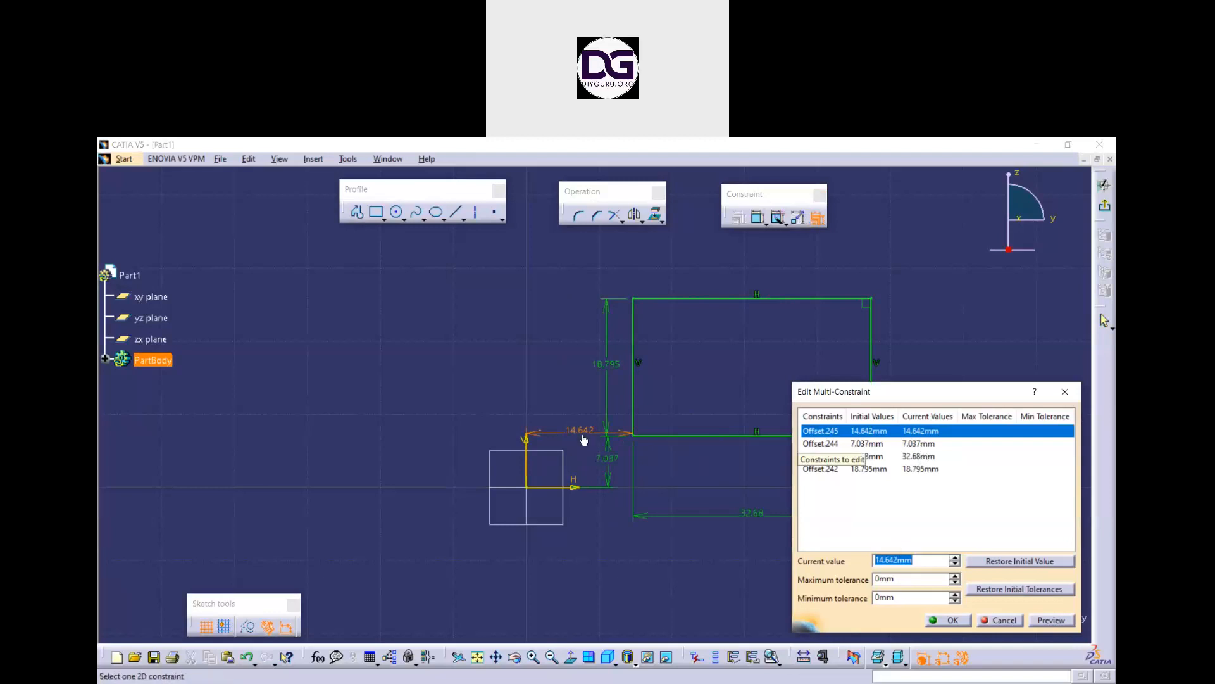
type("10")
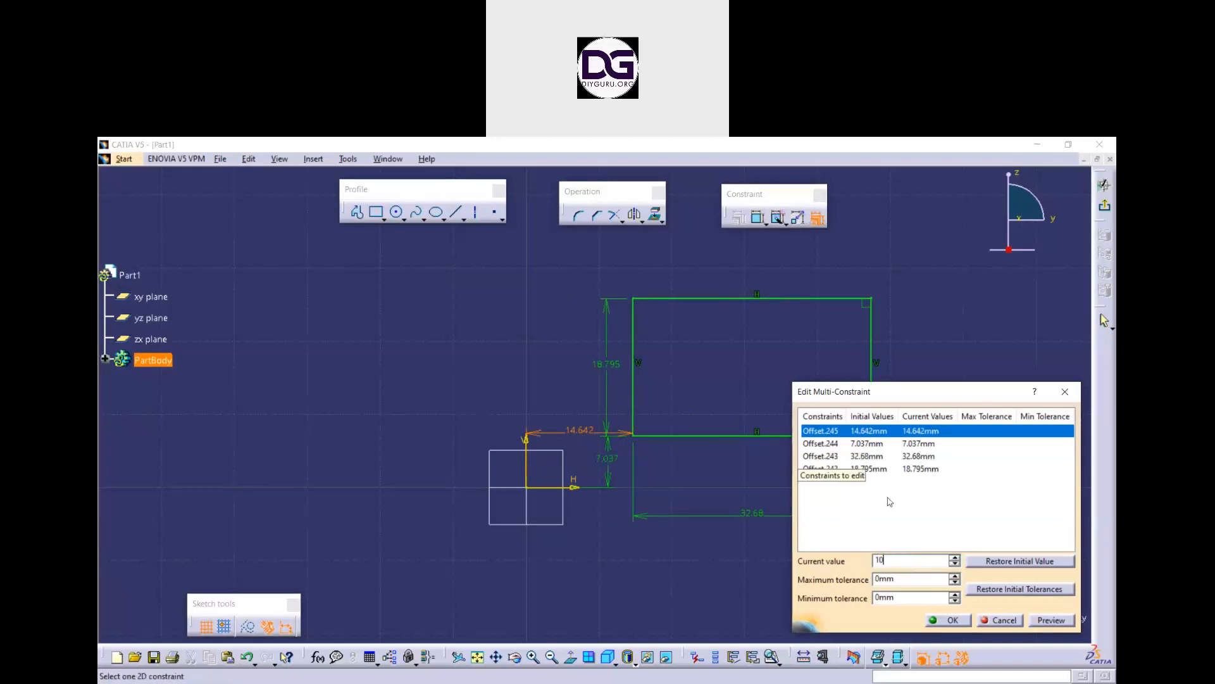
key("Return")
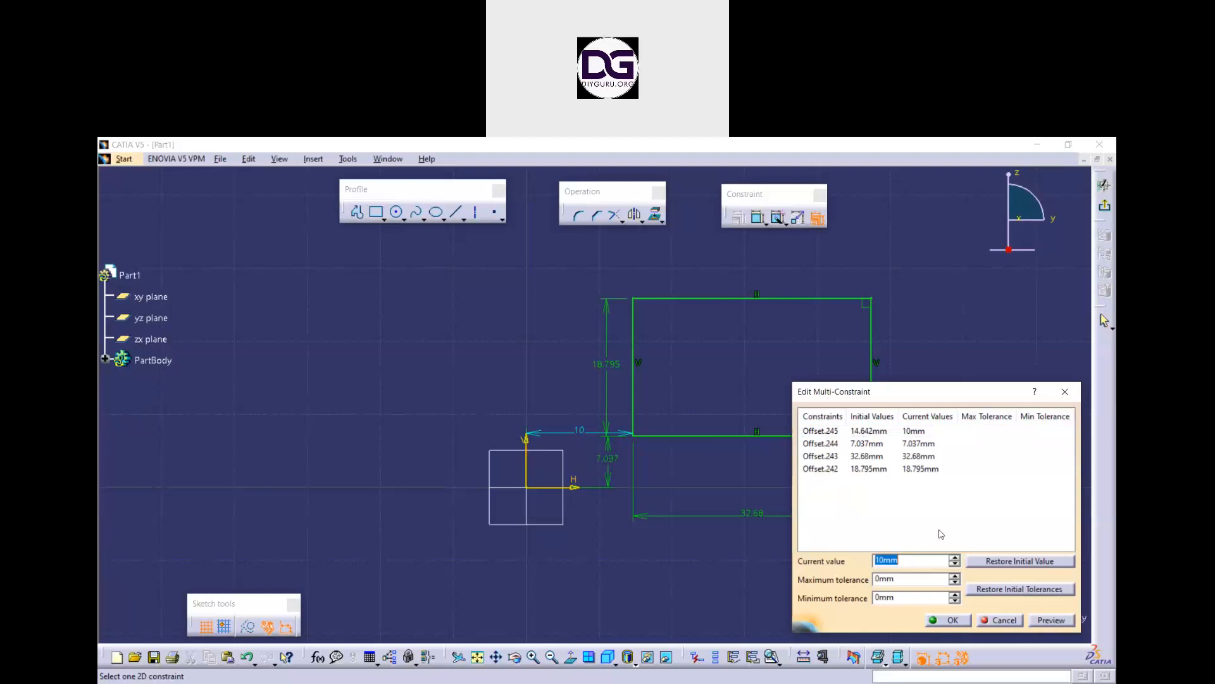
left_click(915, 443)
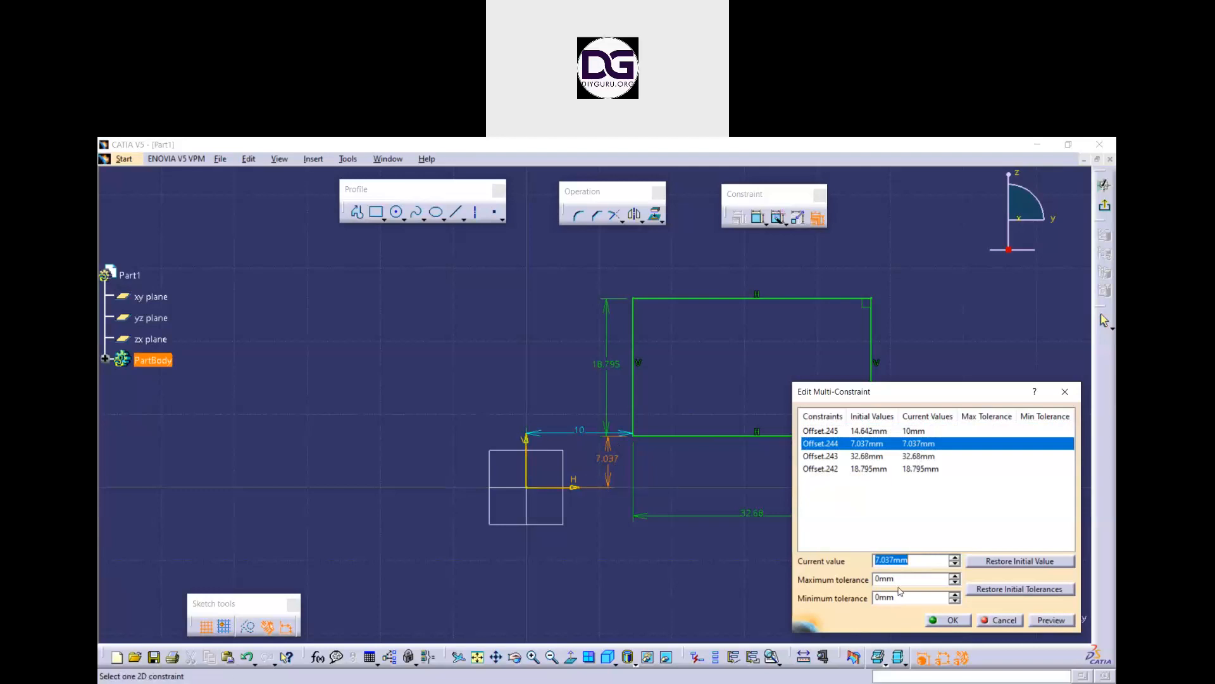
type("20")
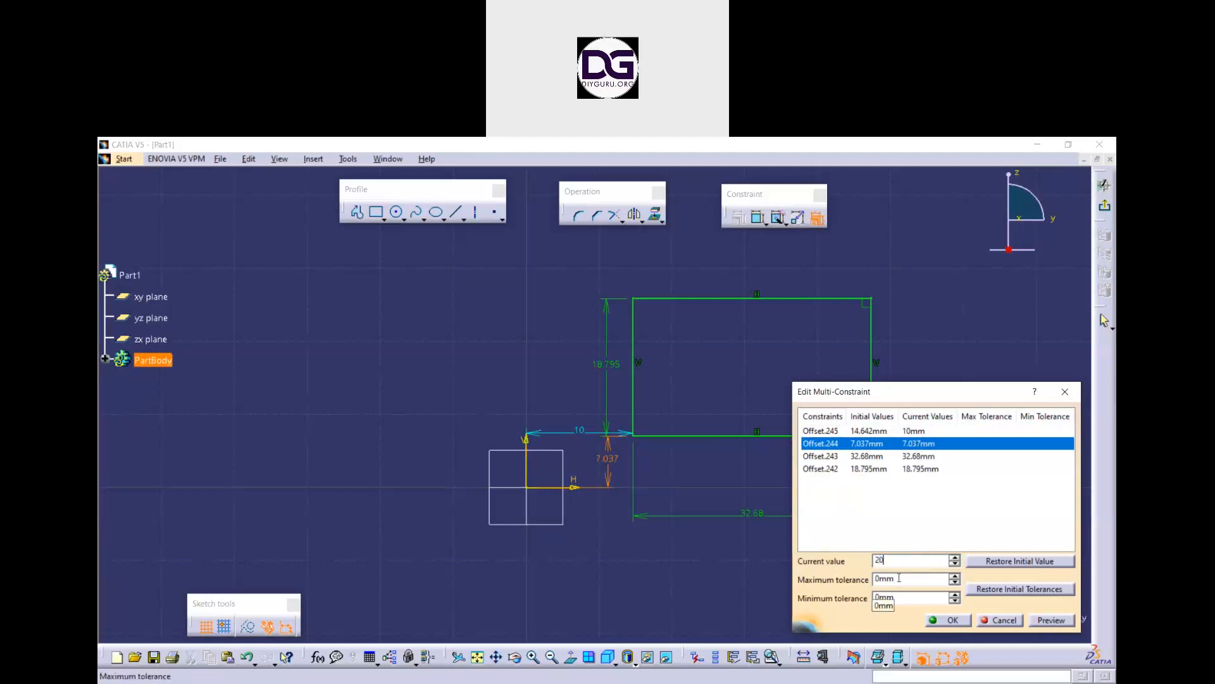
key("Return")
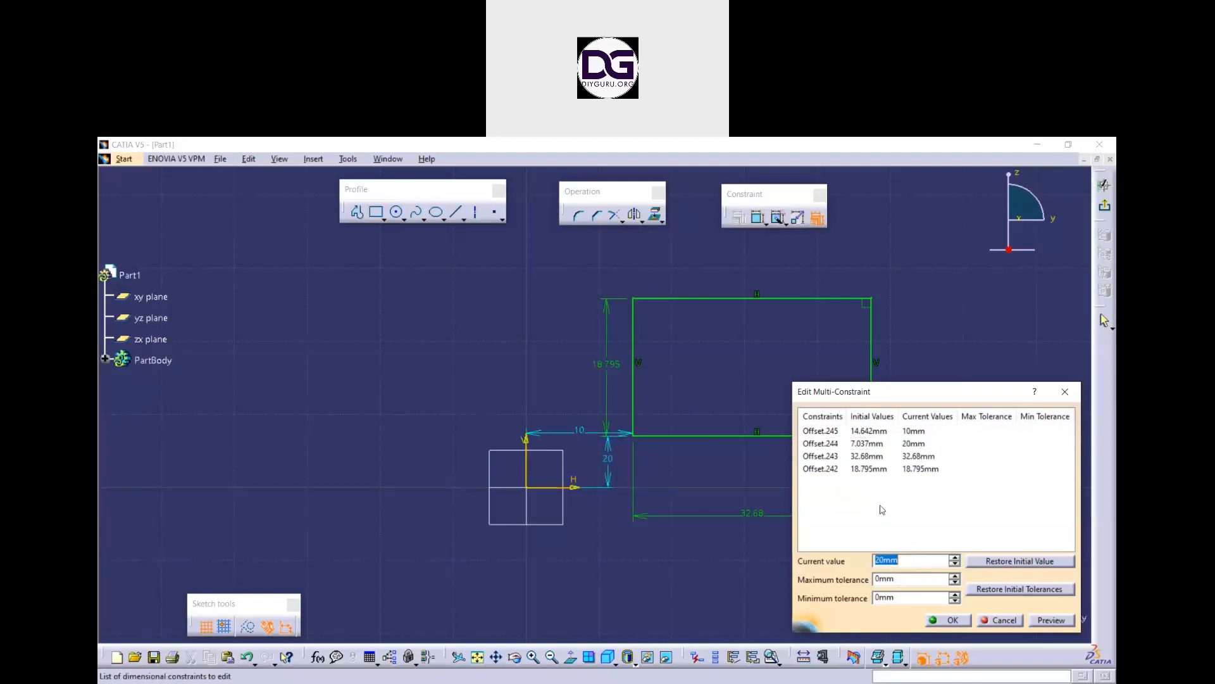
Step: Set the rectangle's width to 50 mm and height to 25 mm, preview the multi-constraint edit and apply it
left_click(888, 457)
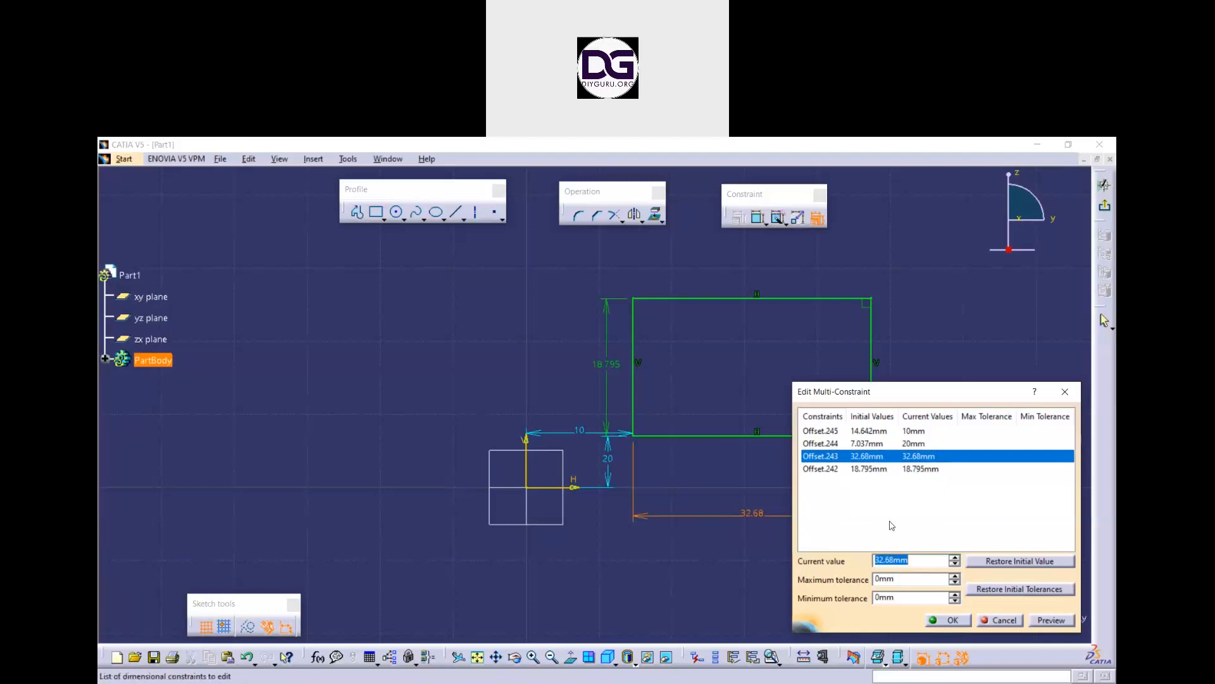
type("50")
key("Return")
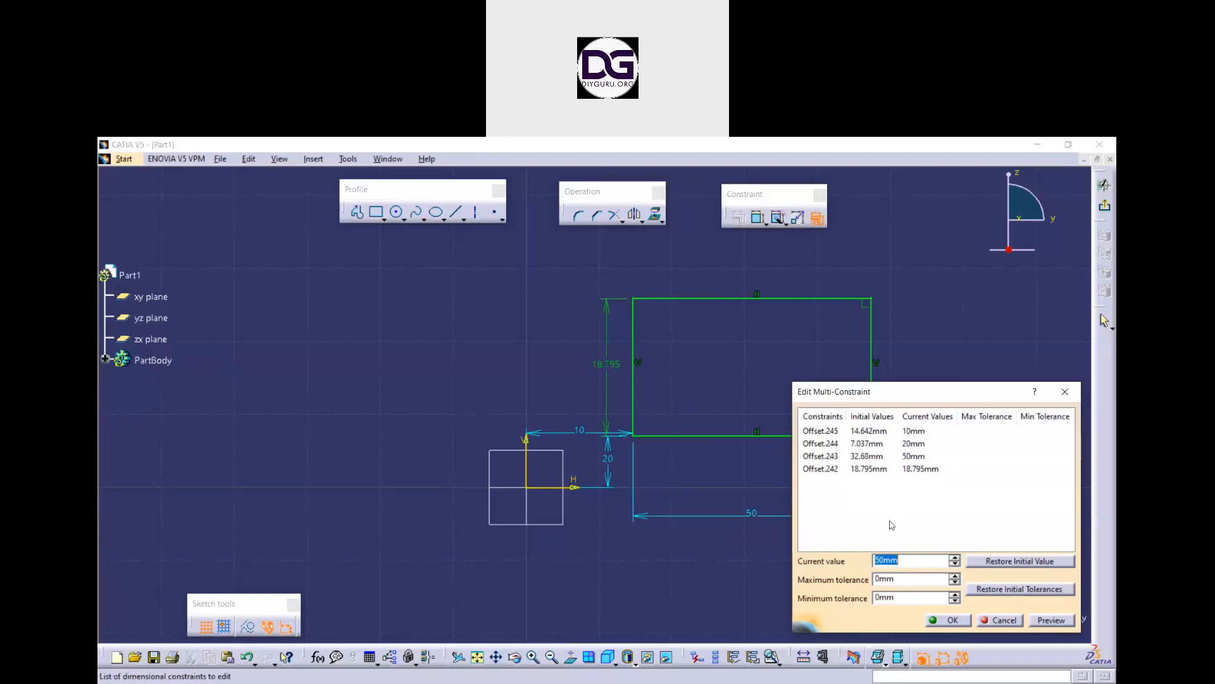
left_click(882, 470)
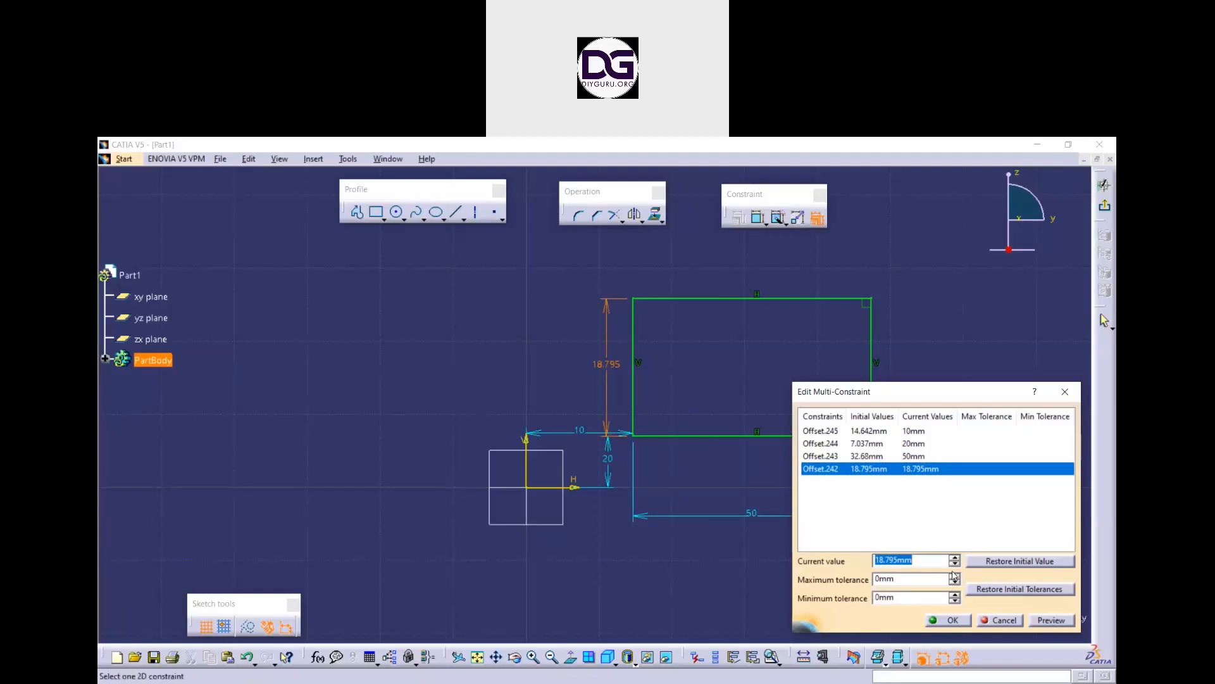
type("25")
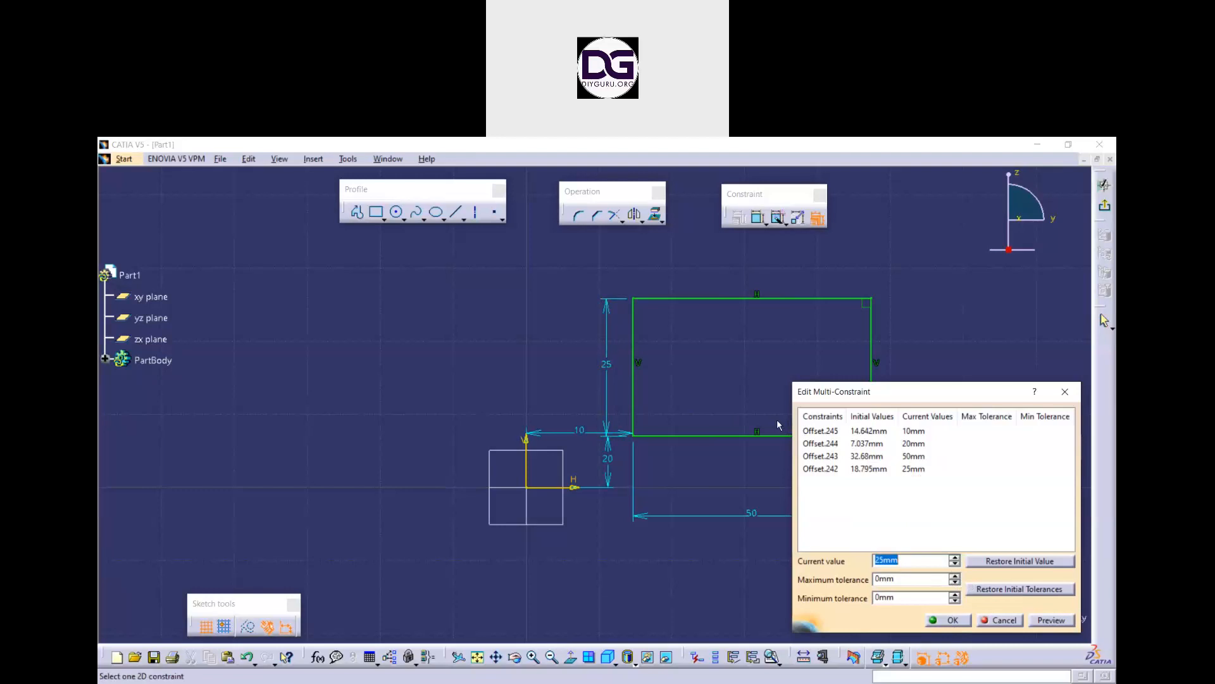
left_click(1053, 620)
mouse_move(718, 361)
middle_mouse_down()
mouse_move(704, 323)
mouse_move(686, 371)
middle_mouse_up()
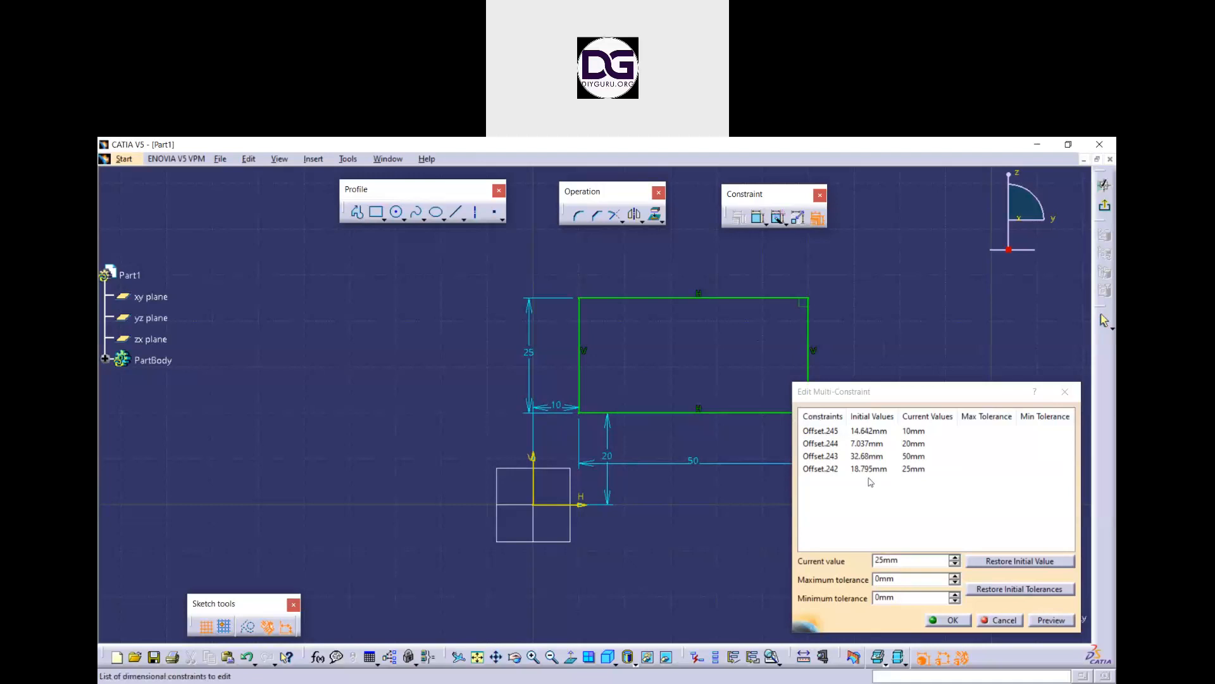
left_click(915, 432)
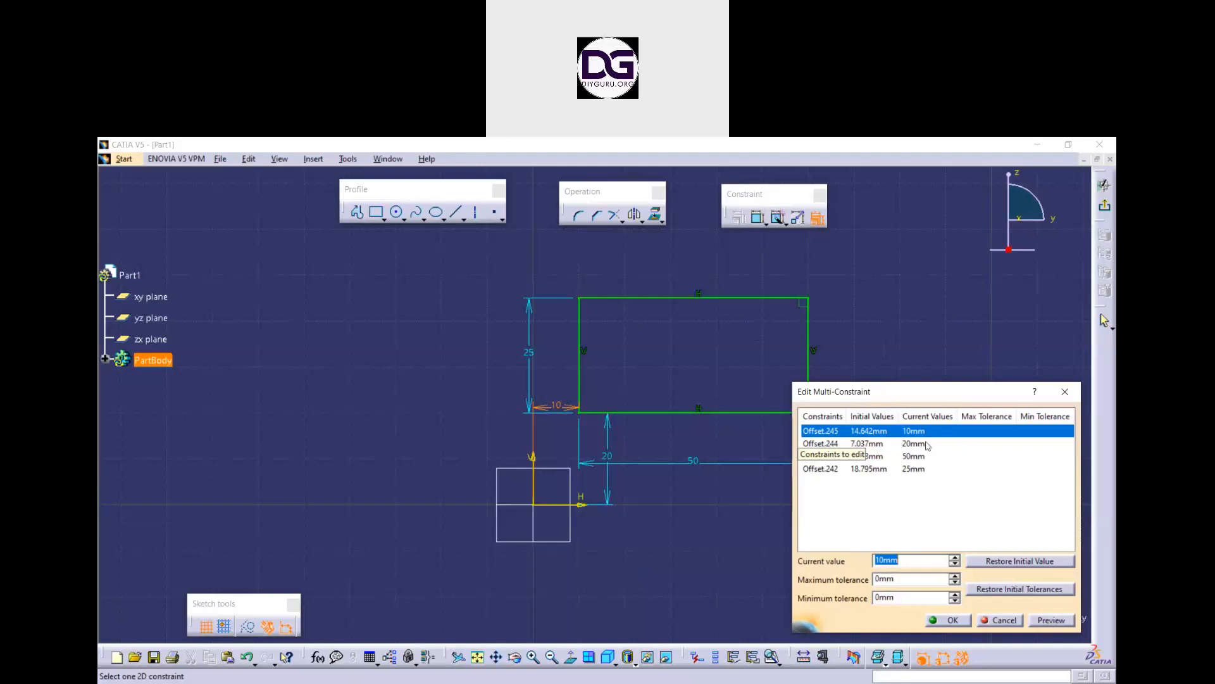
left_click(951, 619)
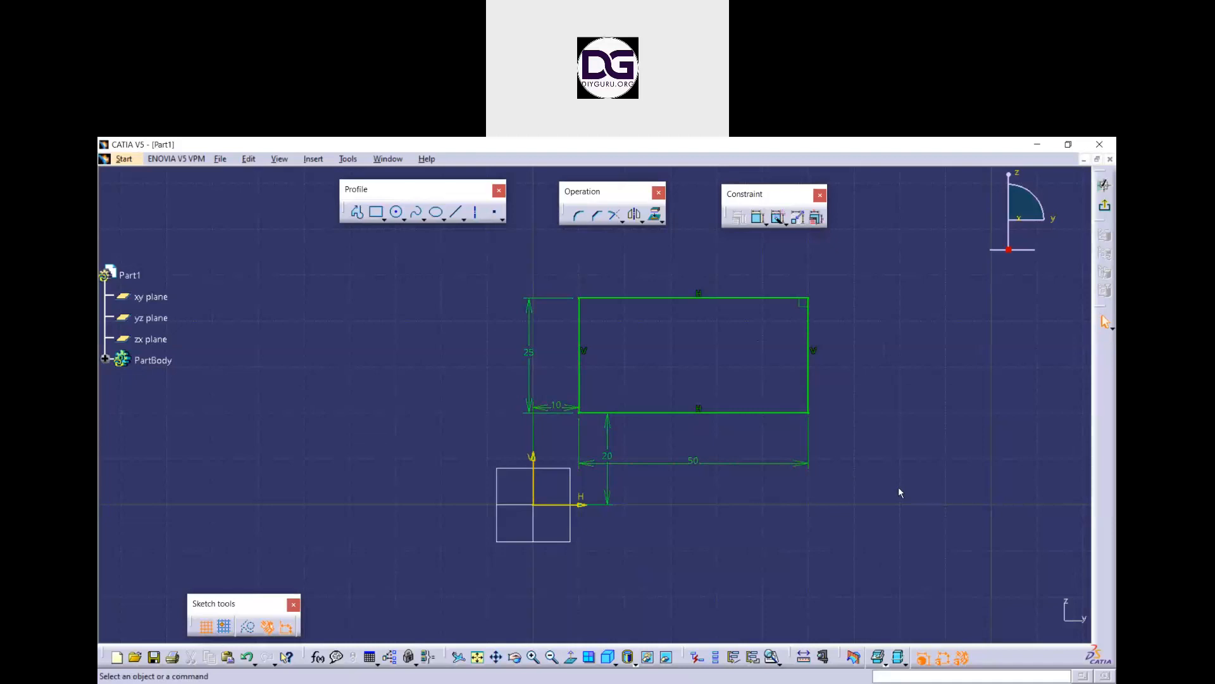
Step: Delete the rectangle together with all its geometric and dimensional constraints
left_click(685, 152)
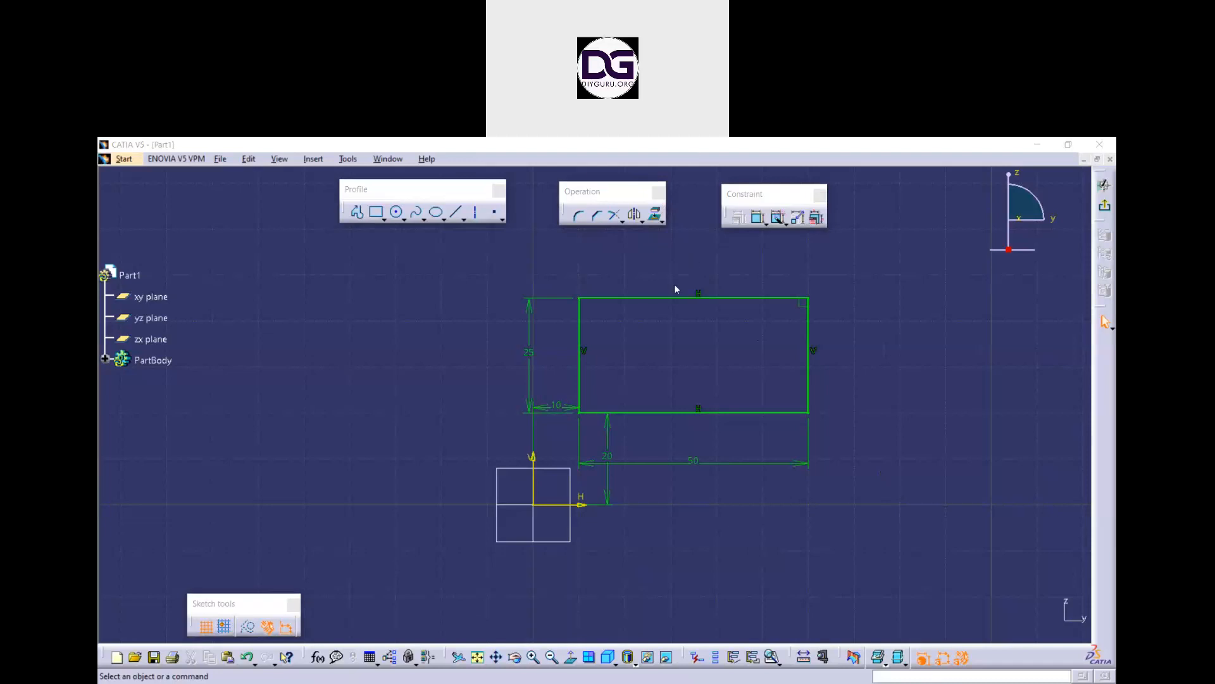
left_click(884, 451)
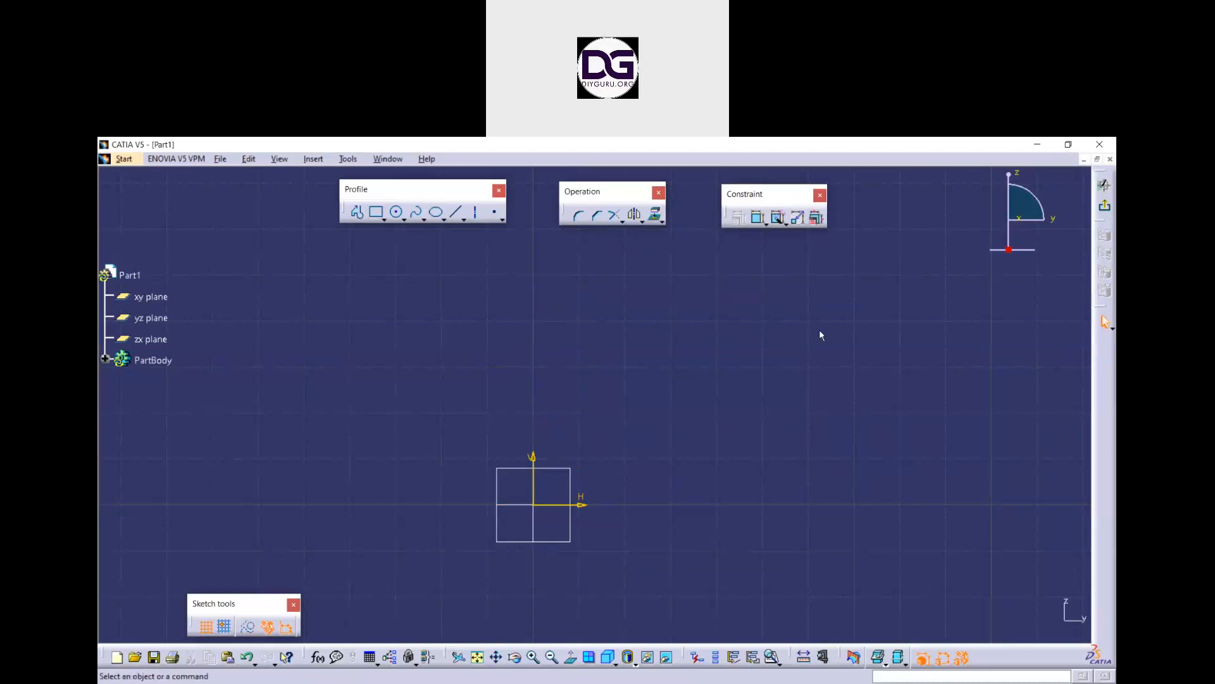
left_click(477, 657)
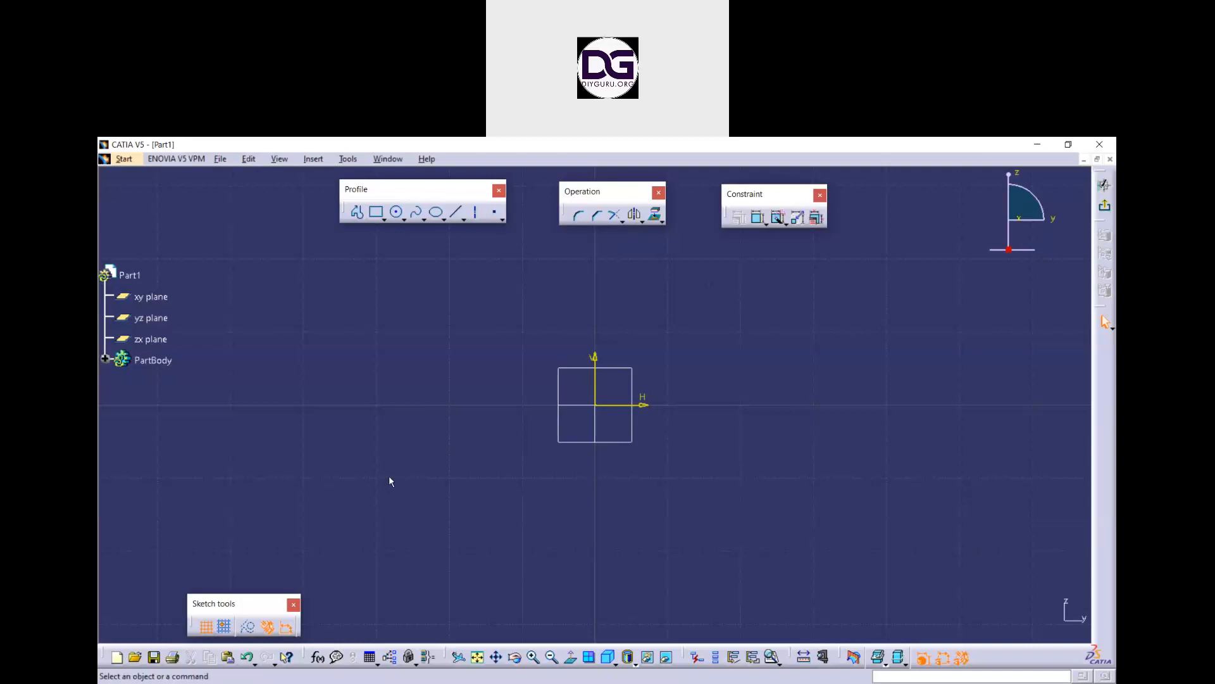
Step: Hide and redisplay the sketch grid, and try free cursor placement with the Circle tool
left_click(206, 627)
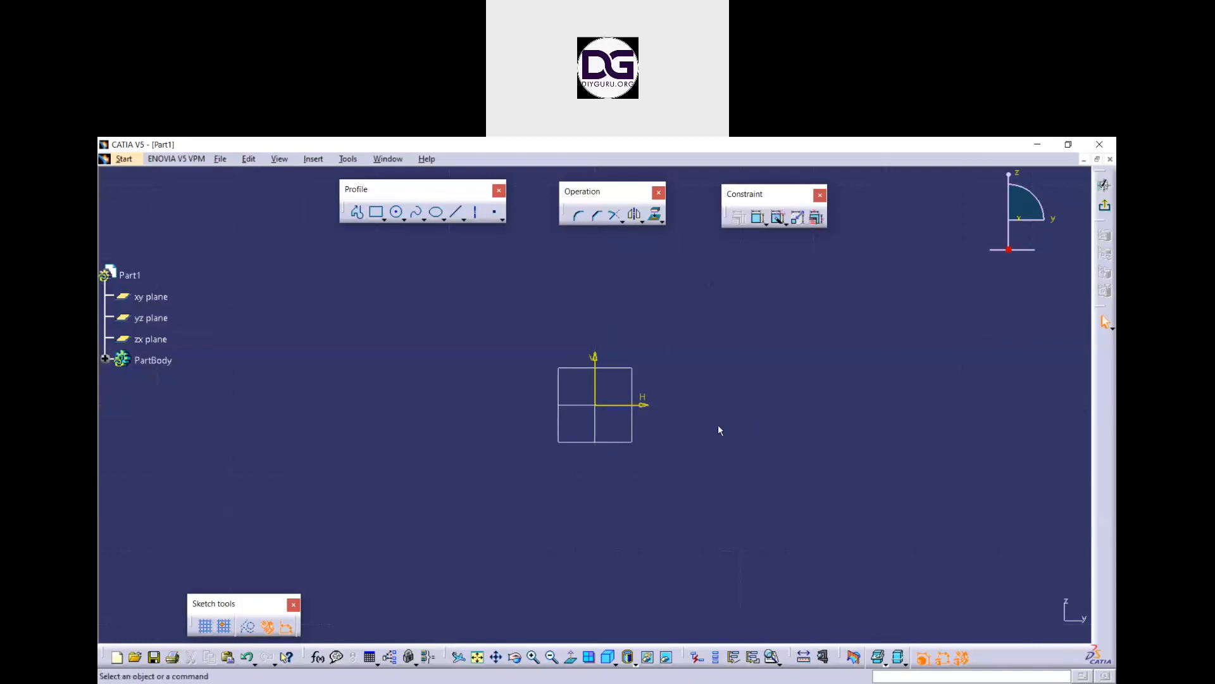
left_click(207, 627)
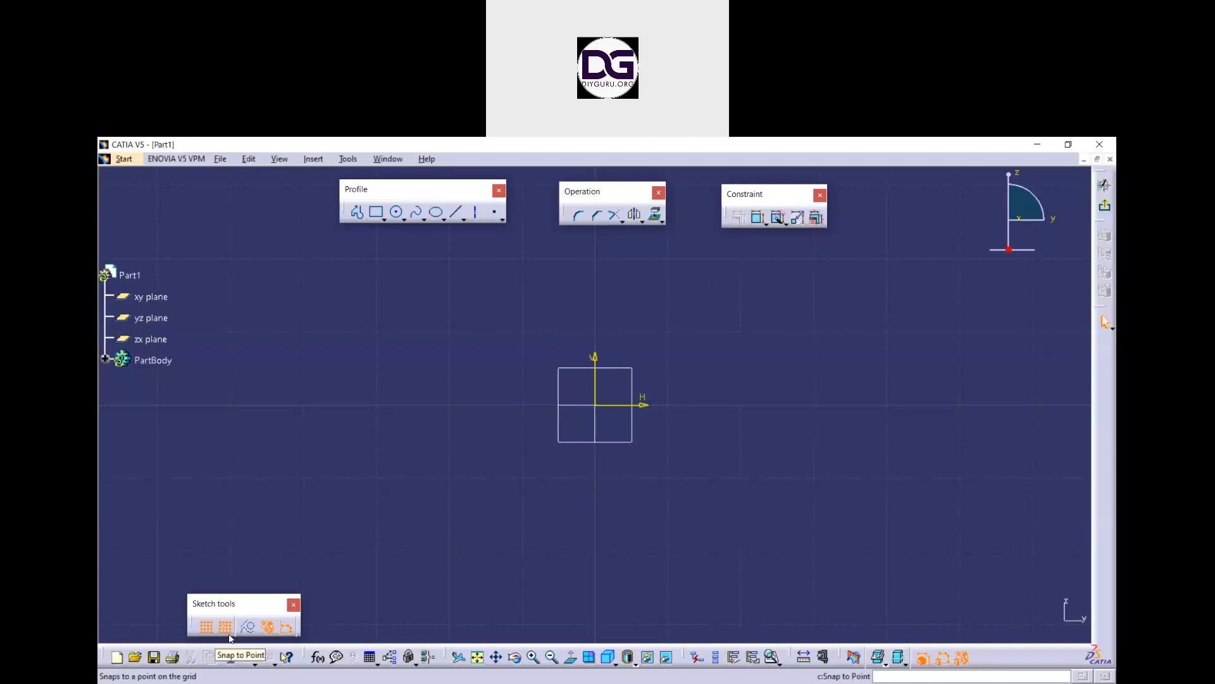
left_click(396, 214)
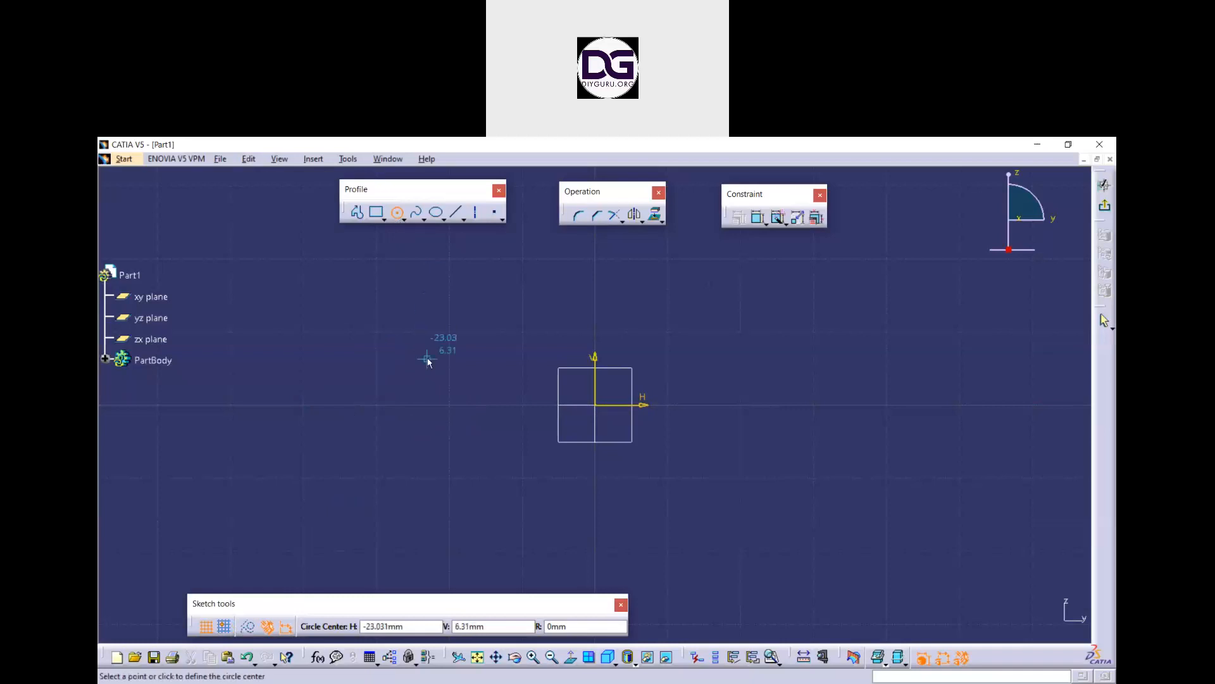
key("Escape")
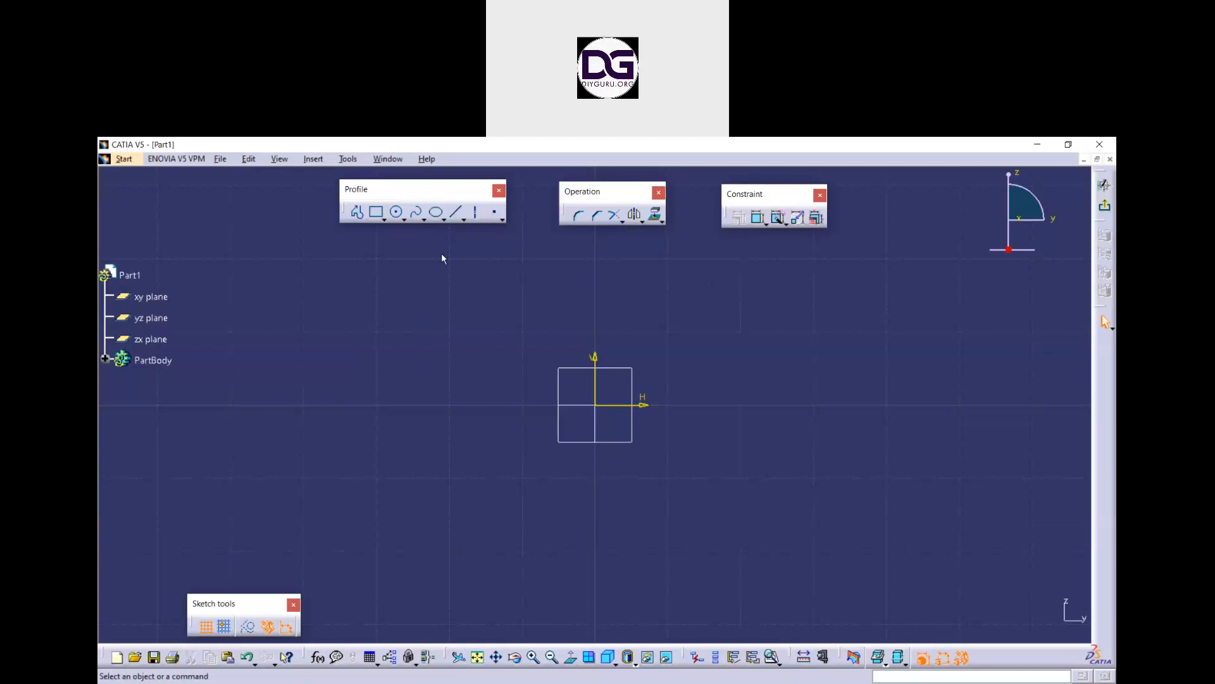
Step: Sketch a rectangle below the horizontal axis and left of the vertical axis, and convert its upper line to a construction element
left_click(376, 212)
left_click(490, 507)
left_click(367, 445)
left_click(318, 474)
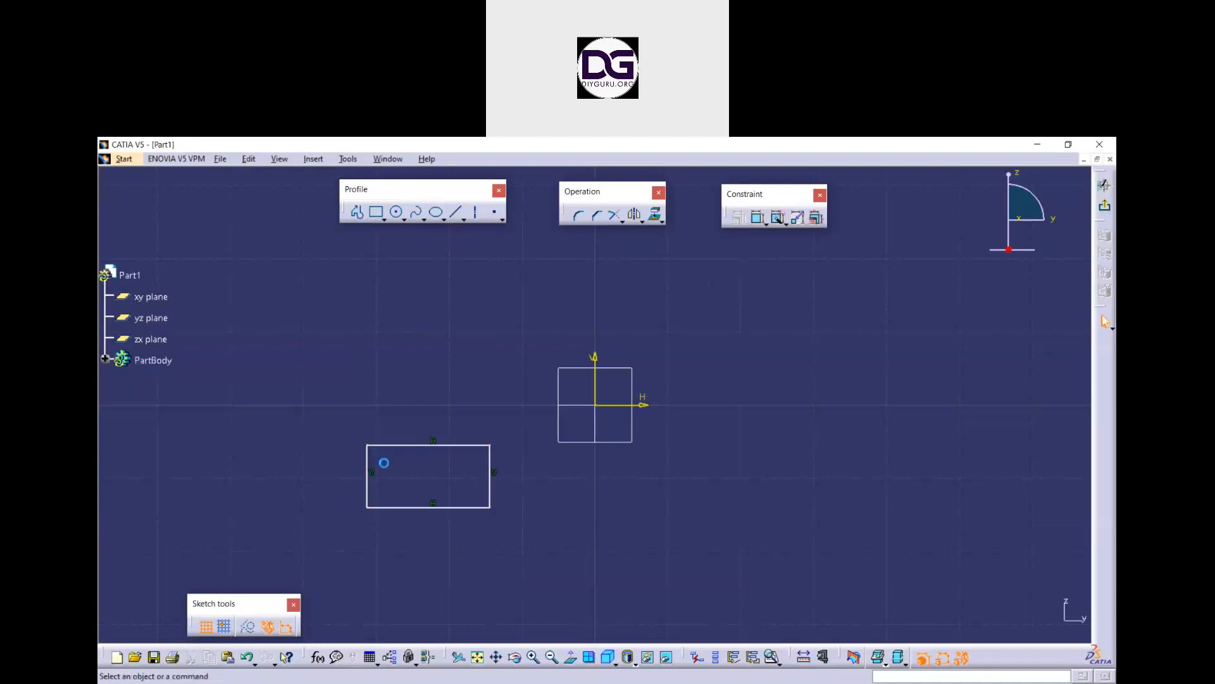
left_click(415, 445)
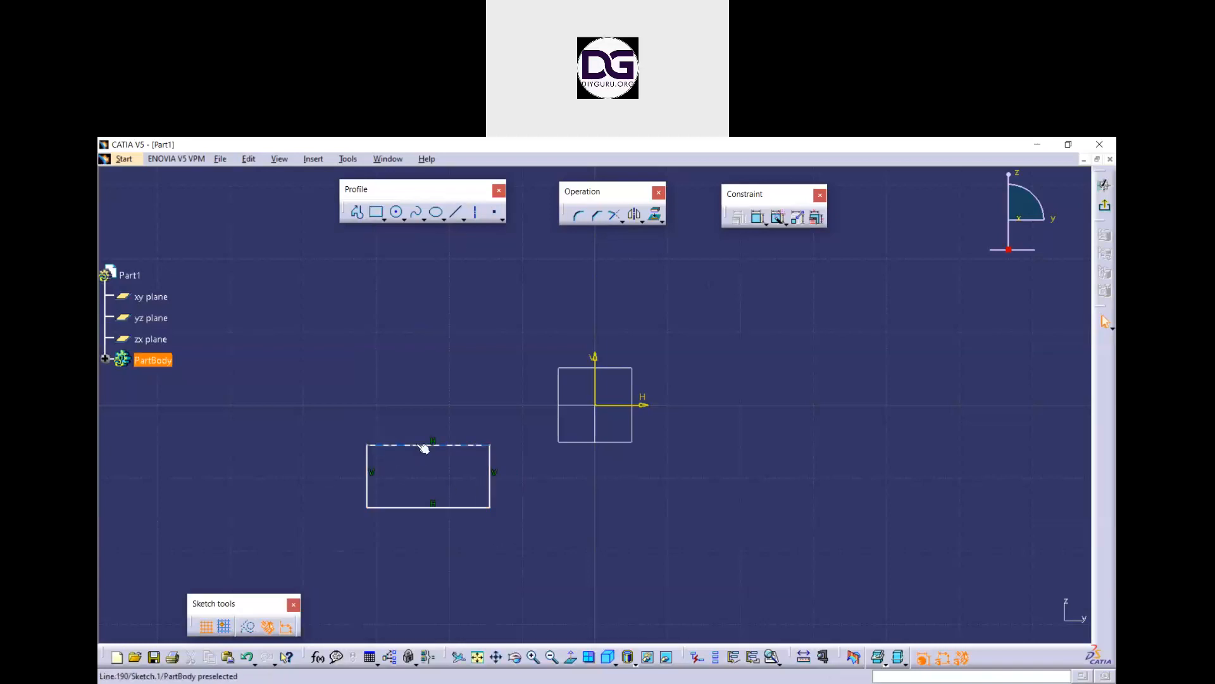
left_click(250, 627)
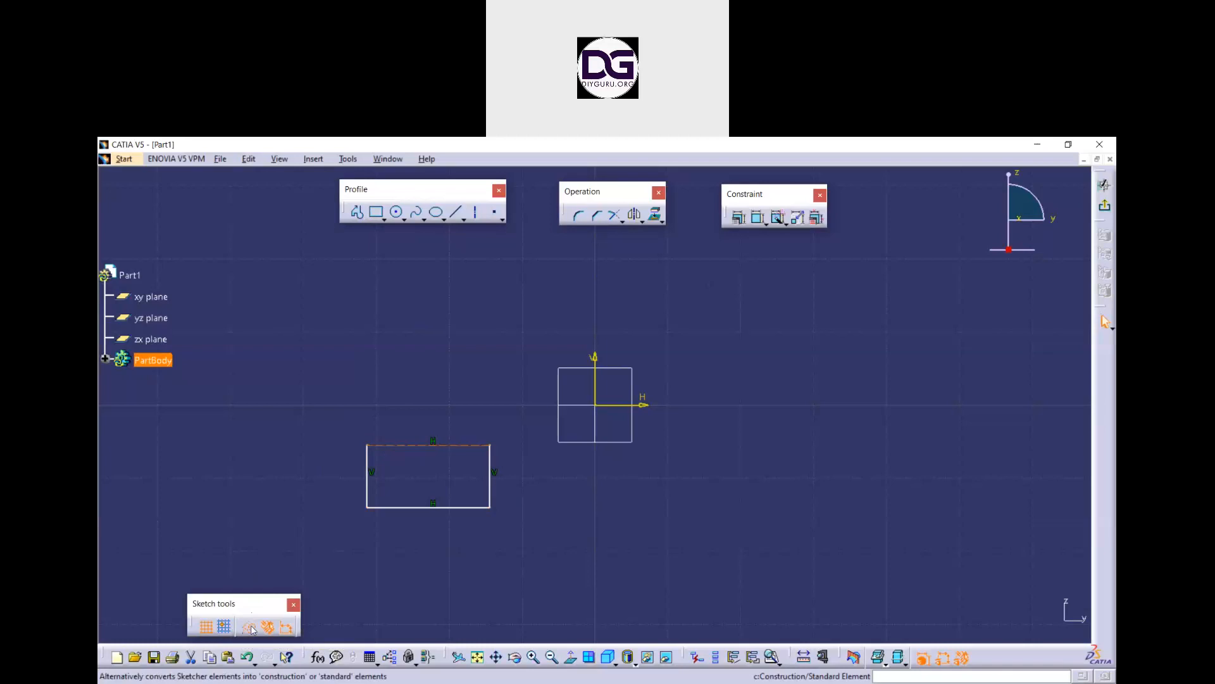
left_click(294, 500)
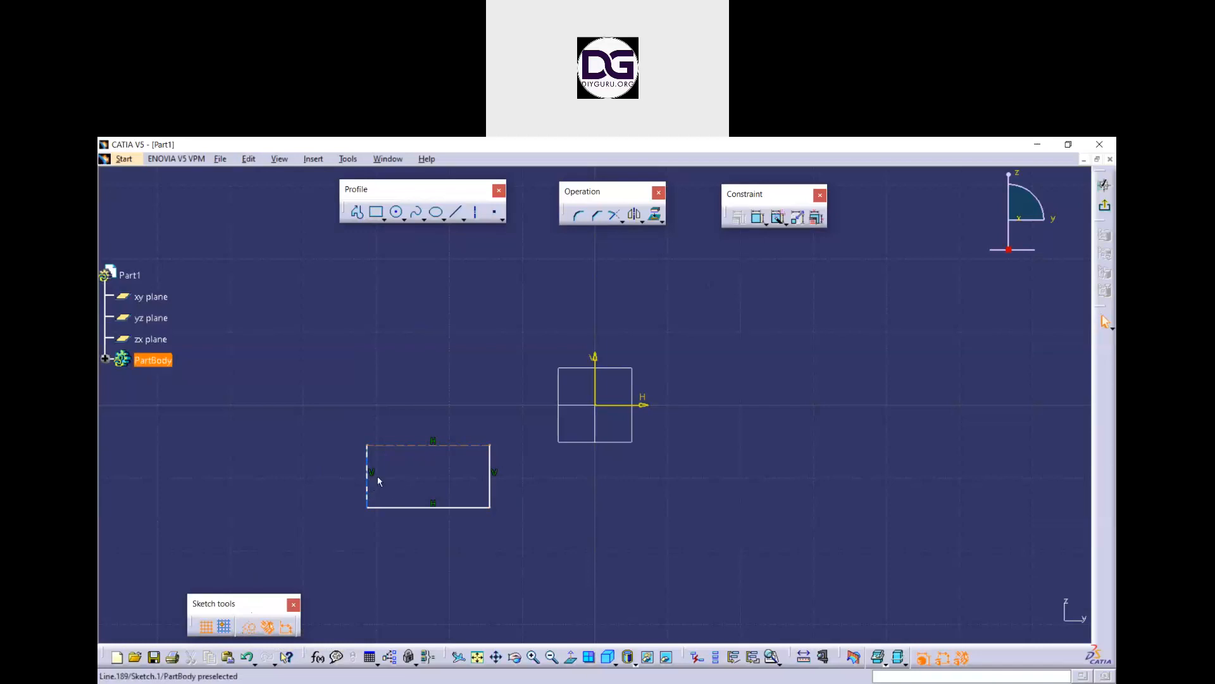
Step: Convert the rectangle's upper line back to a standard element and delete the whole rectangle
left_click(405, 452)
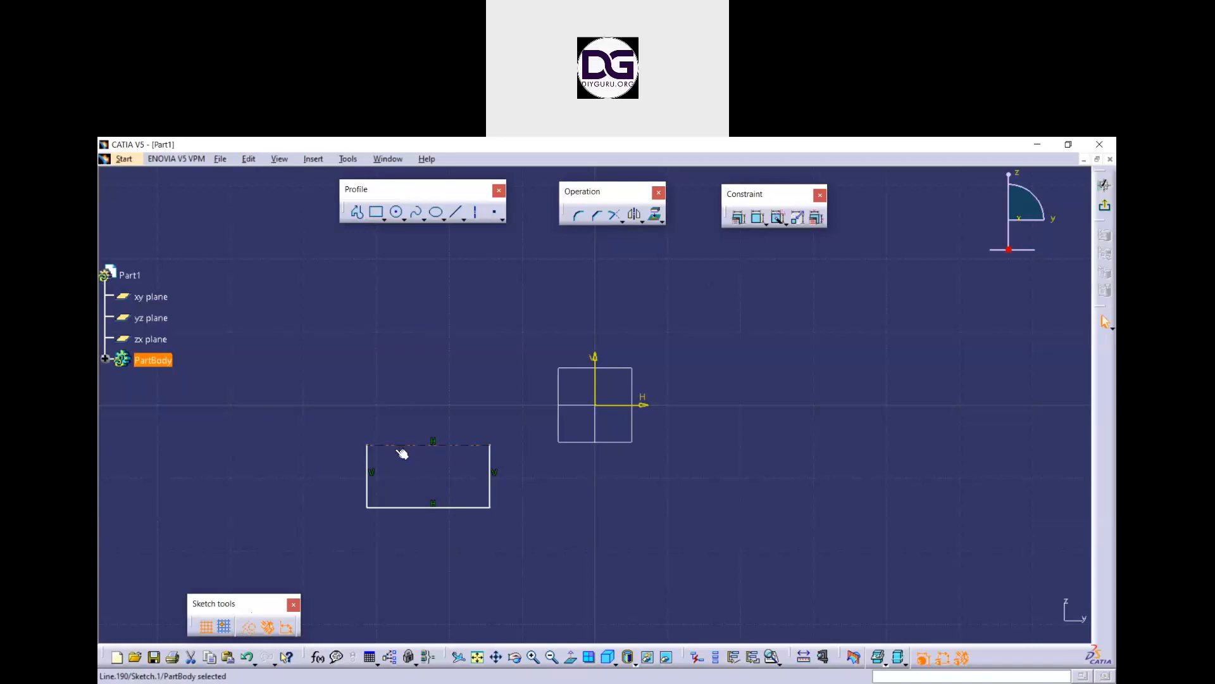
left_click(256, 631)
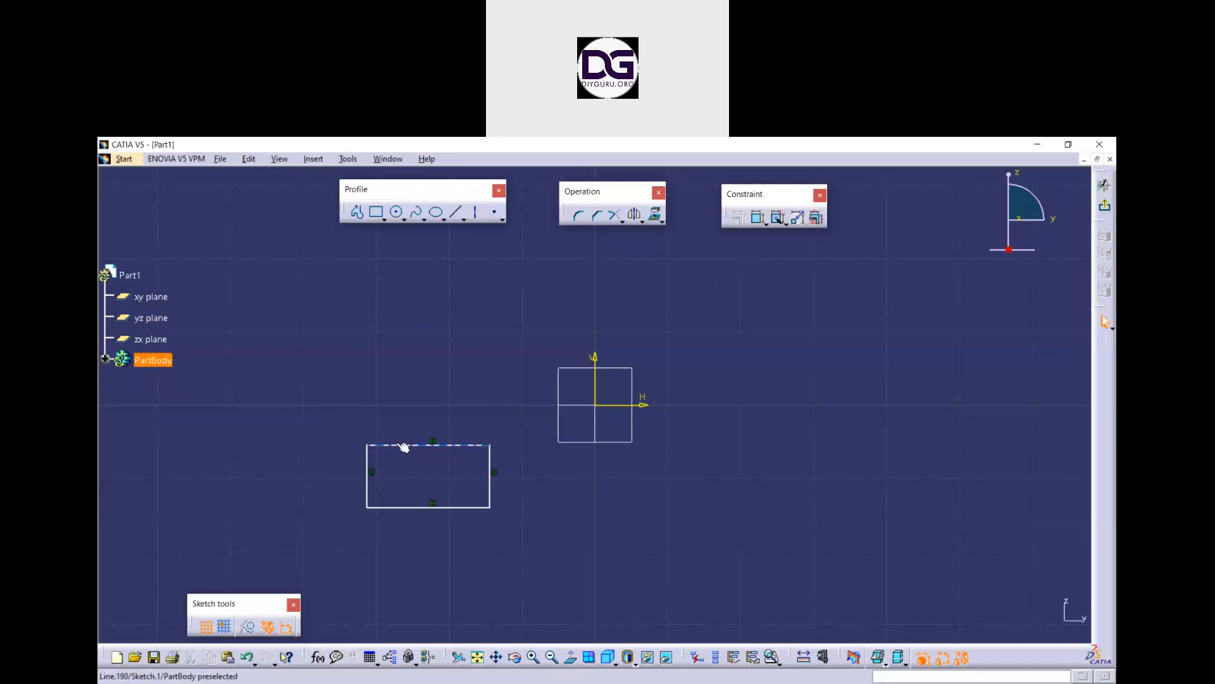
left_click_drag(515, 524, 317, 406)
key("Delete")
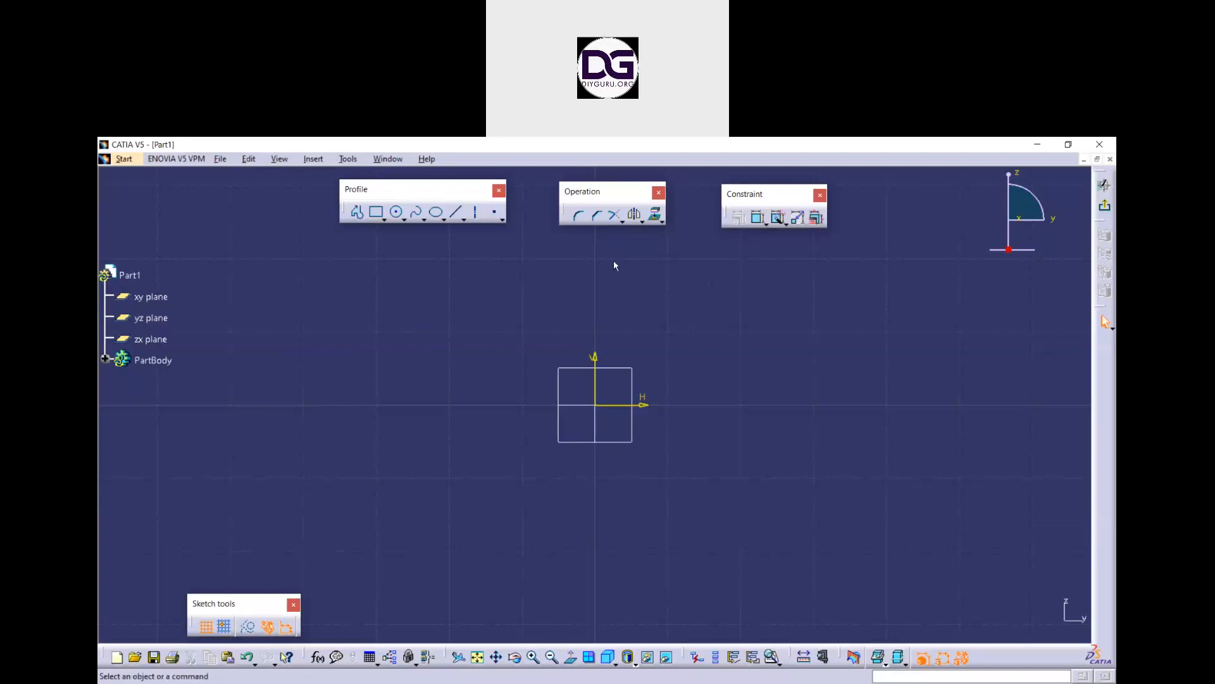
Step: Sketch a right triangle with the Profile tool, left of the vertical axis, with a vertical leg about 22 mm long
left_click(357, 213)
left_click(353, 265)
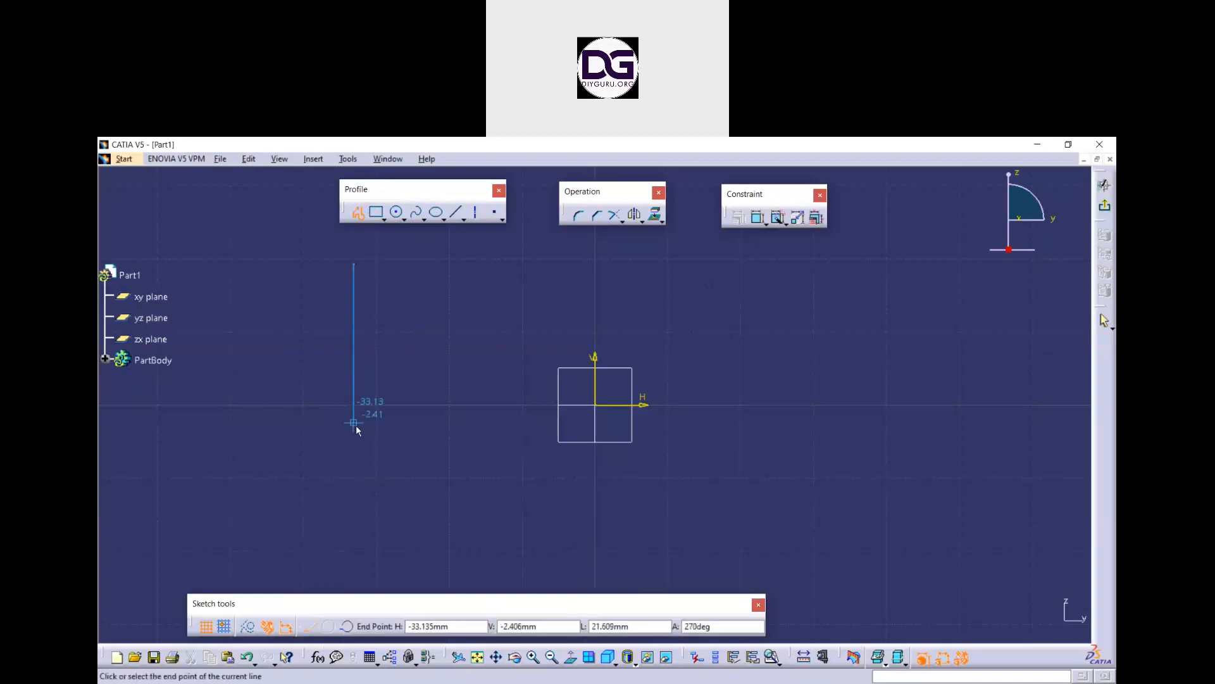
left_click(353, 424)
left_click(507, 425)
left_click(356, 265)
key("Escape")
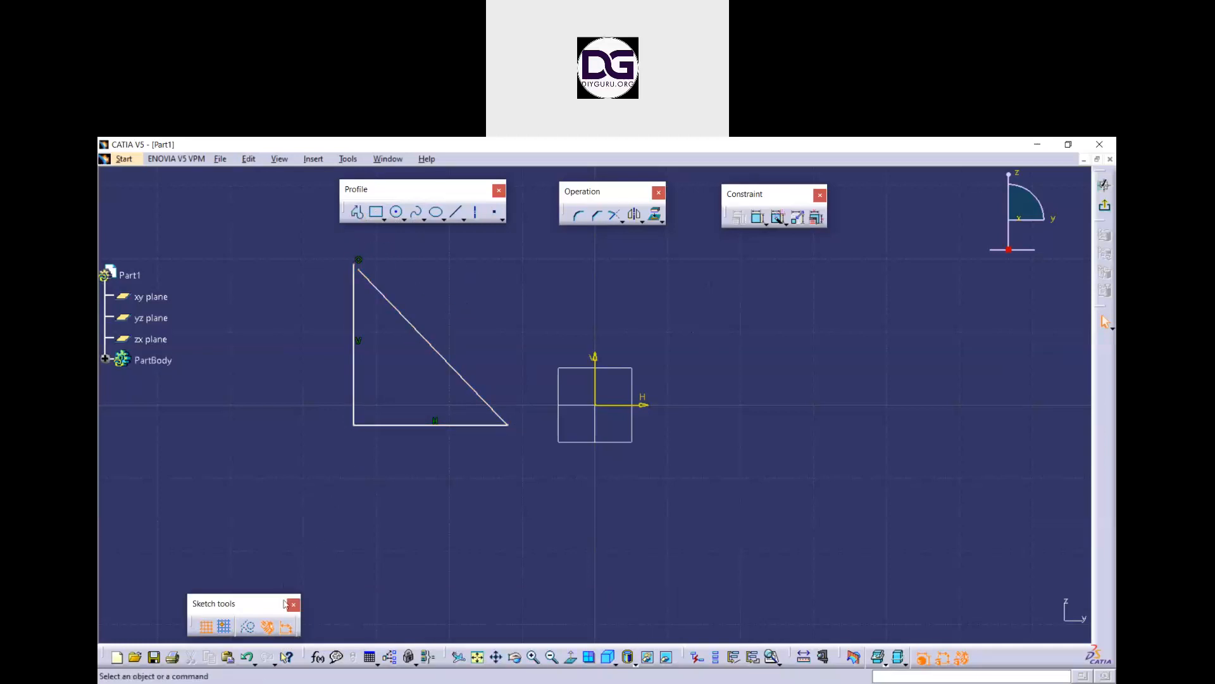
Step: Try to make the triangle's horizontal and vertical legs perpendicular with geometrical constraint creation switched off
left_click(403, 425)
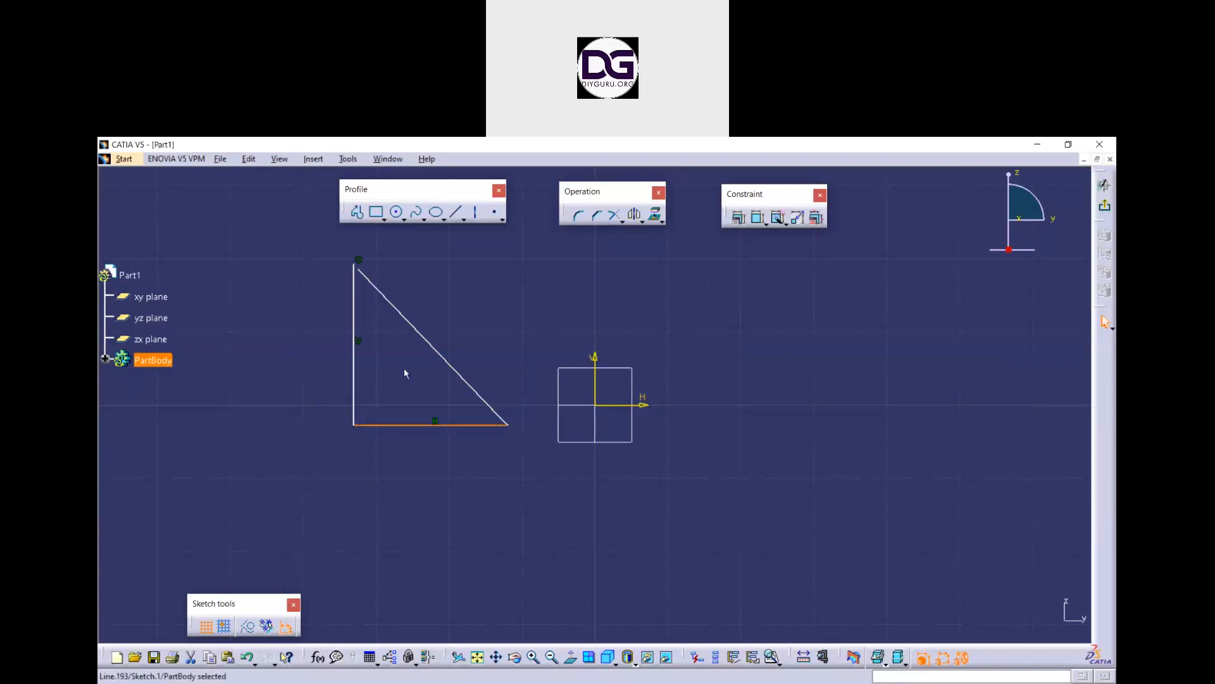
left_click(355, 360, "ctrl")
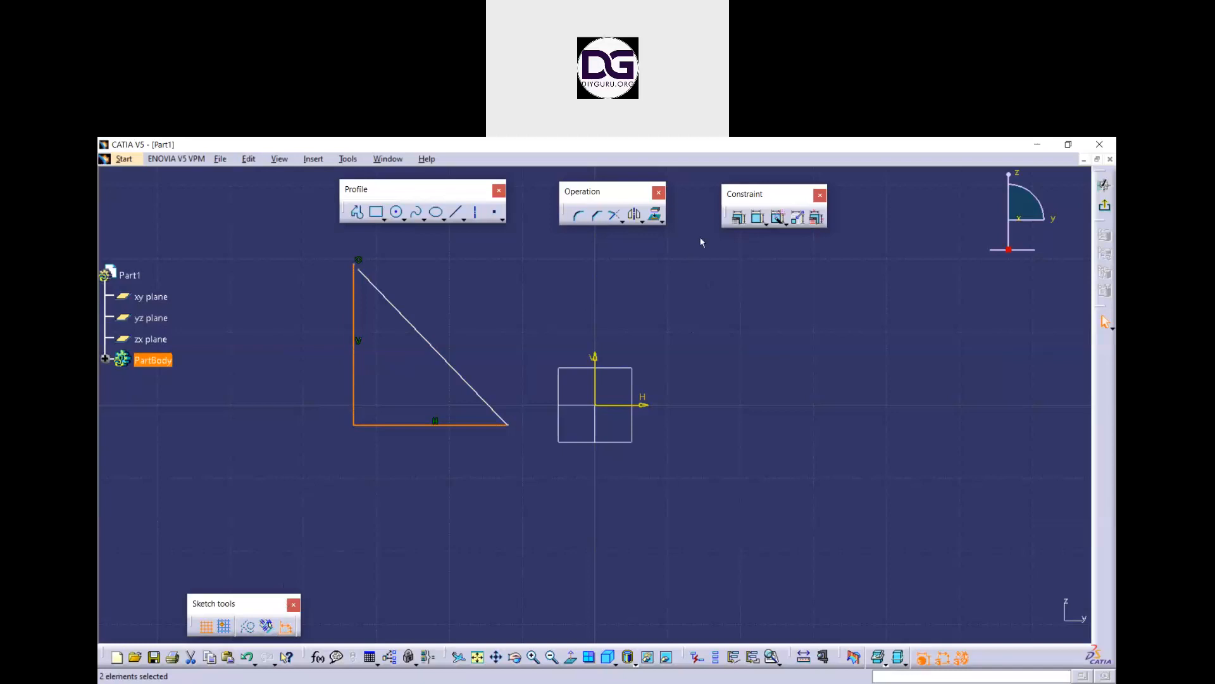
left_click(742, 222)
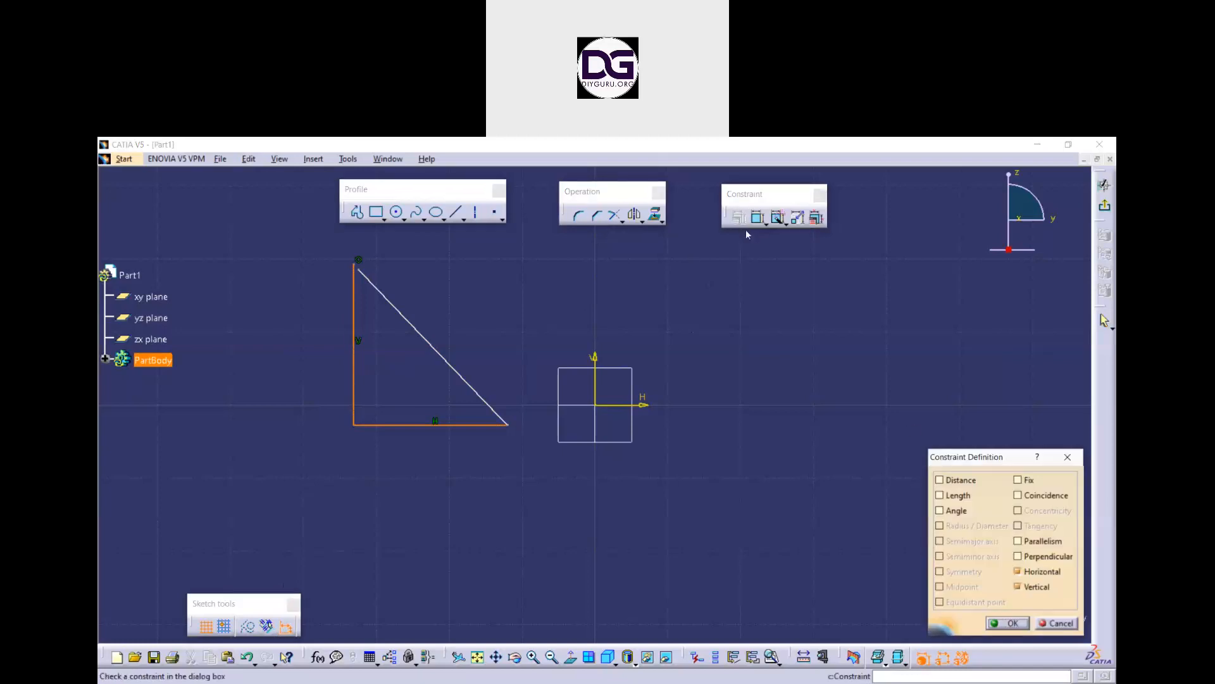
left_click(1017, 556)
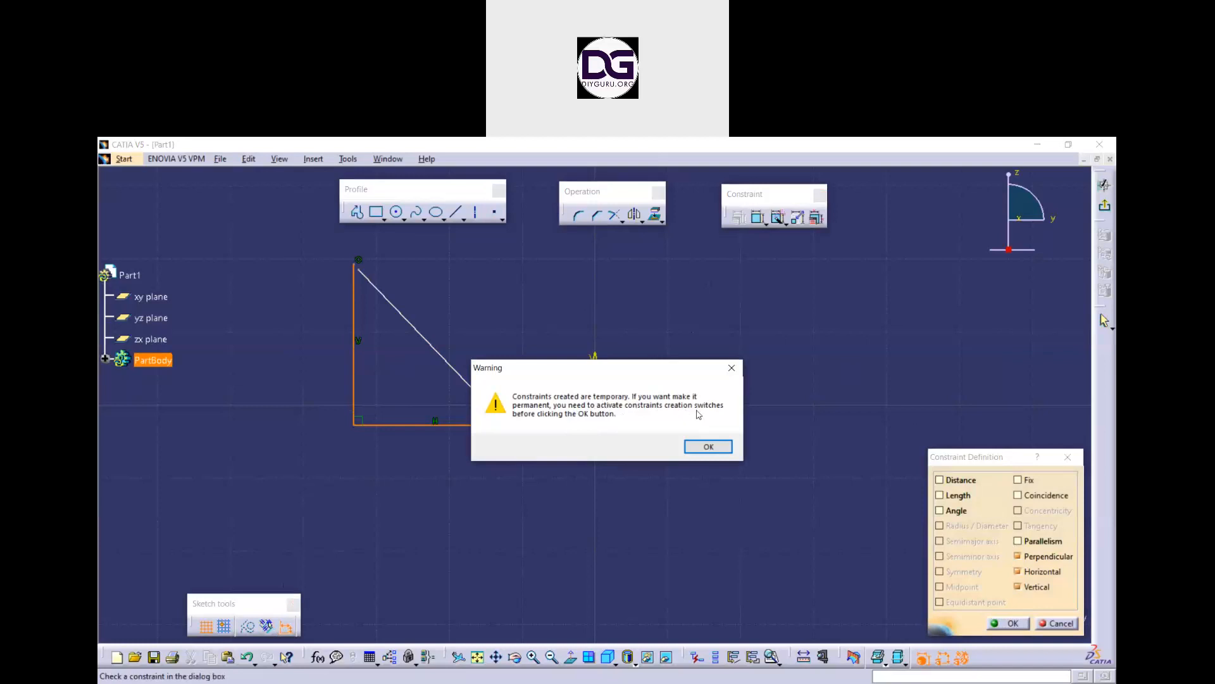
left_click(707, 446)
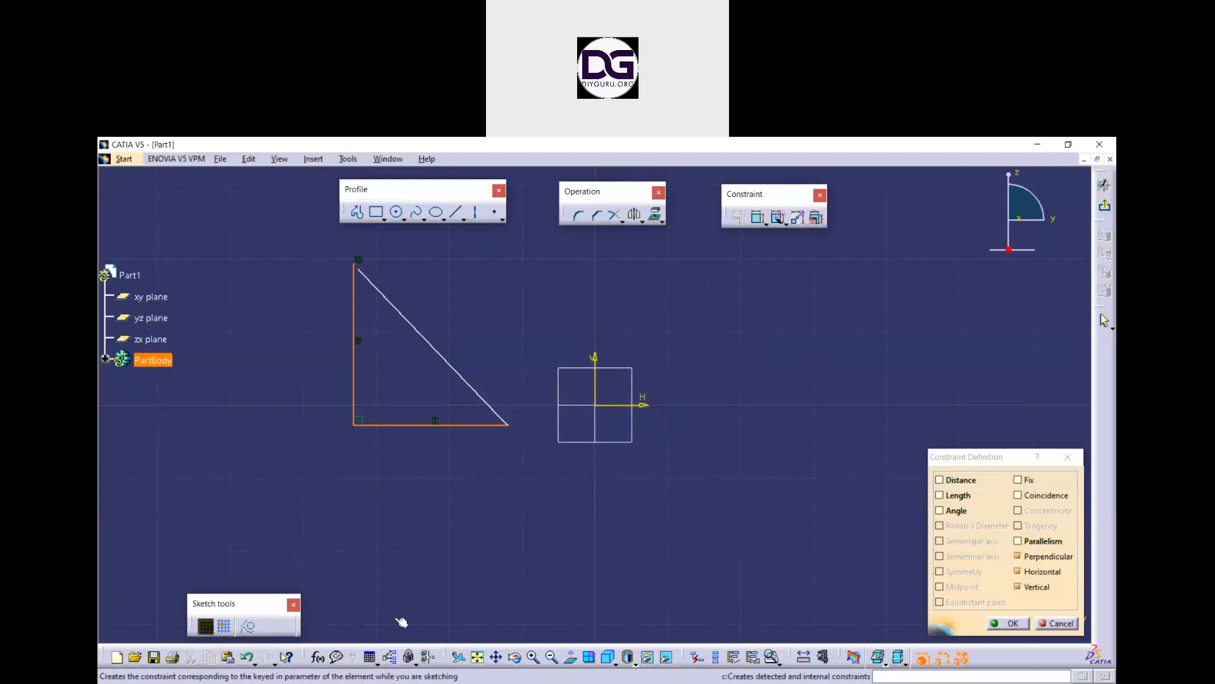
left_click(1006, 623)
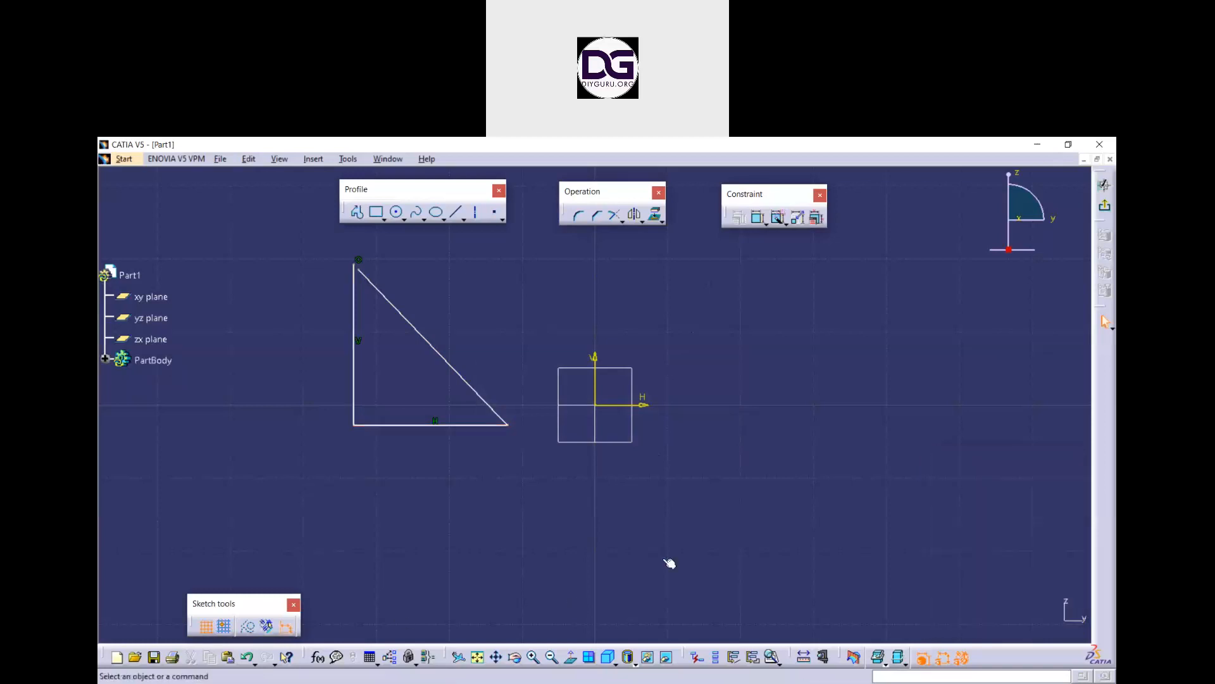
Step: Switch geometrical constraint creation back on and apply a Perpendicular constraint between the triangle's horizontal and vertical legs
left_click(269, 628)
left_click(394, 424)
left_click(354, 383, "ctrl")
left_click(777, 217)
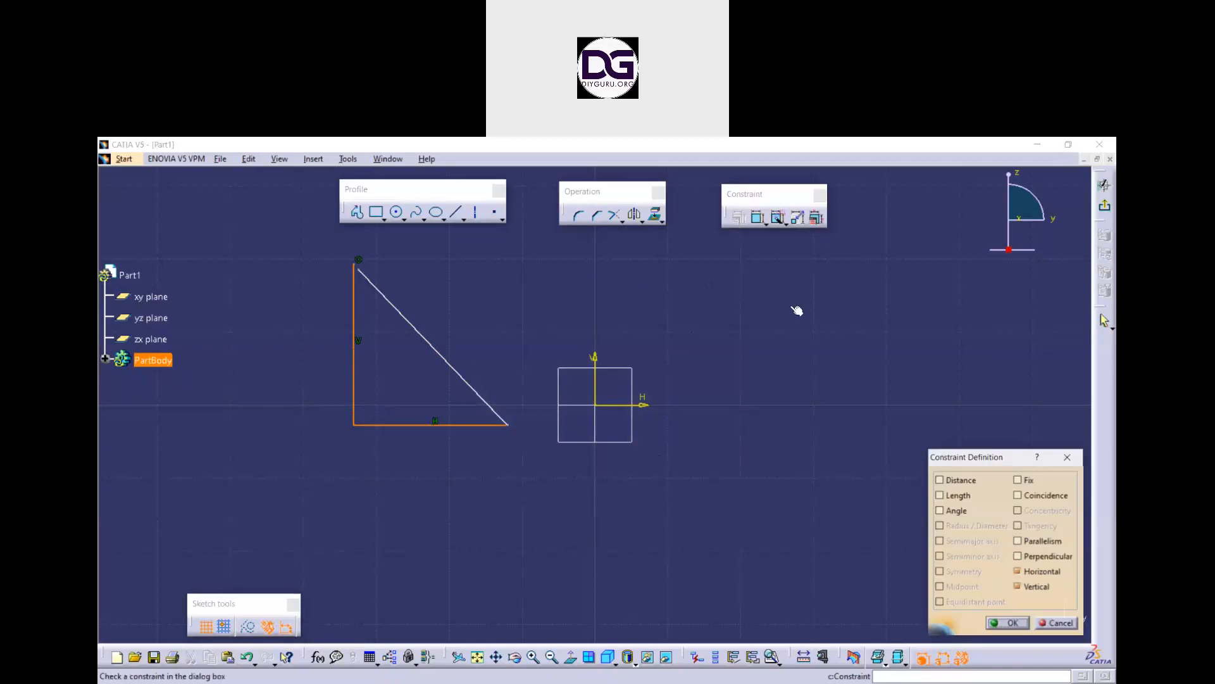
left_click(1044, 556)
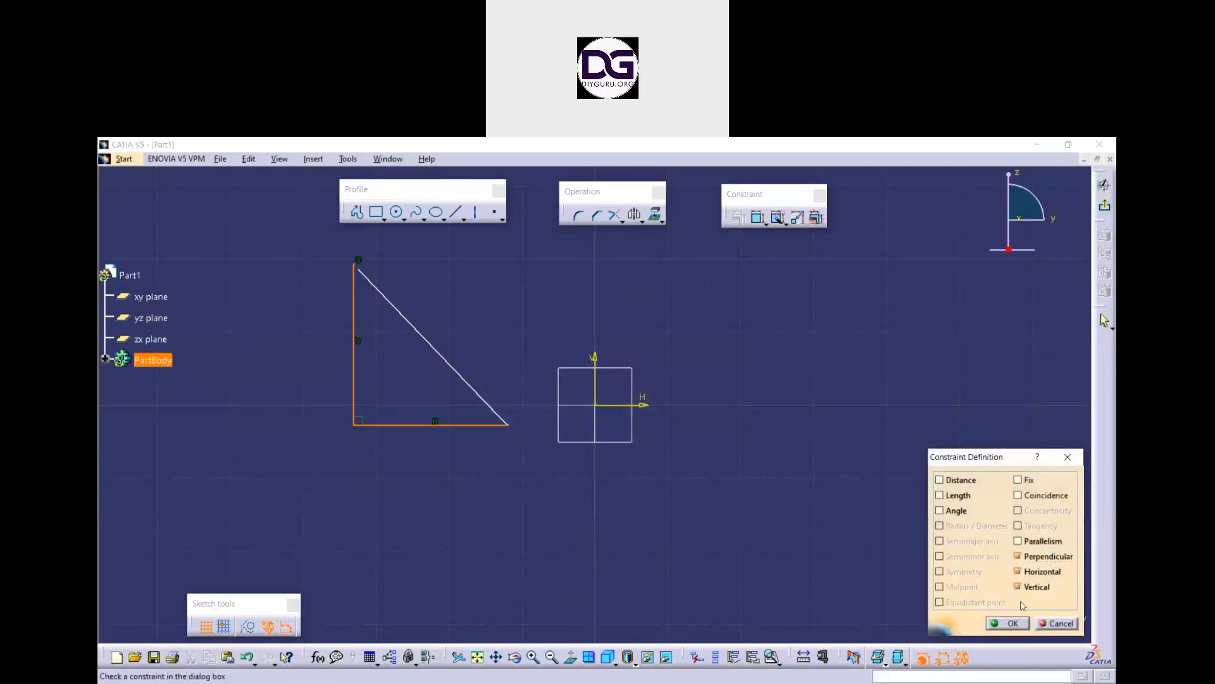
left_click(1022, 626)
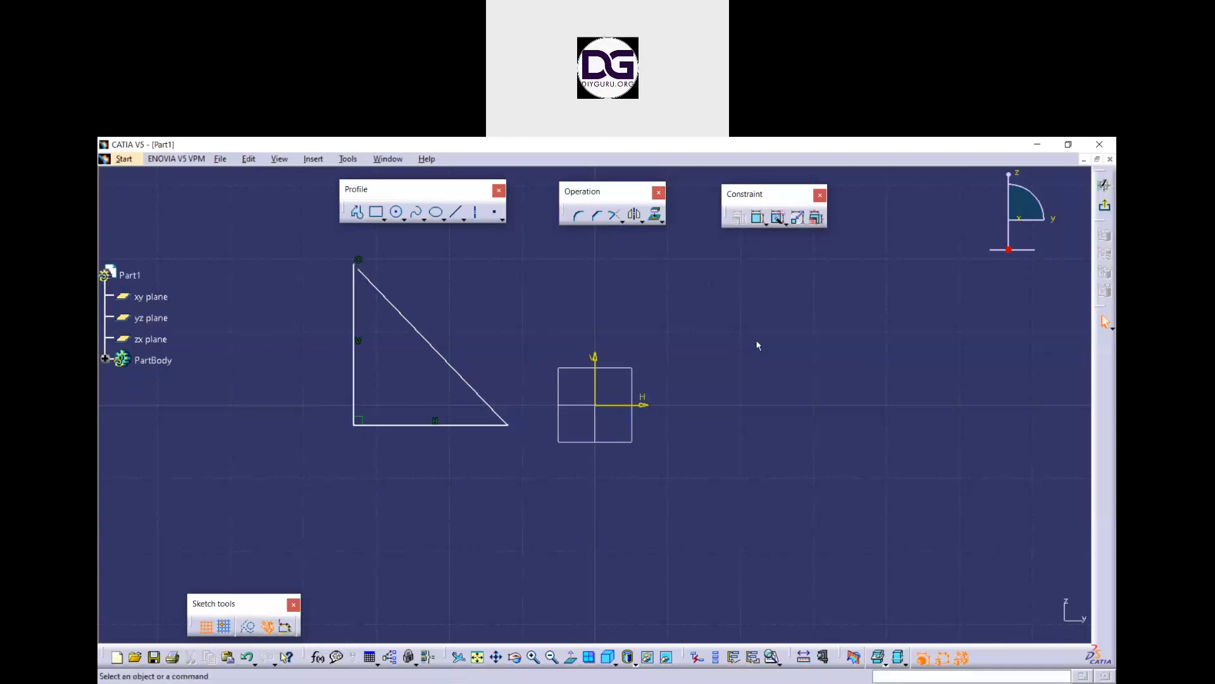
Step: Dimension the triangle's horizontal leg below the line and set its length to 5 mm
left_click(757, 217)
left_click(436, 429)
left_click(423, 474)
double_click(423, 472)
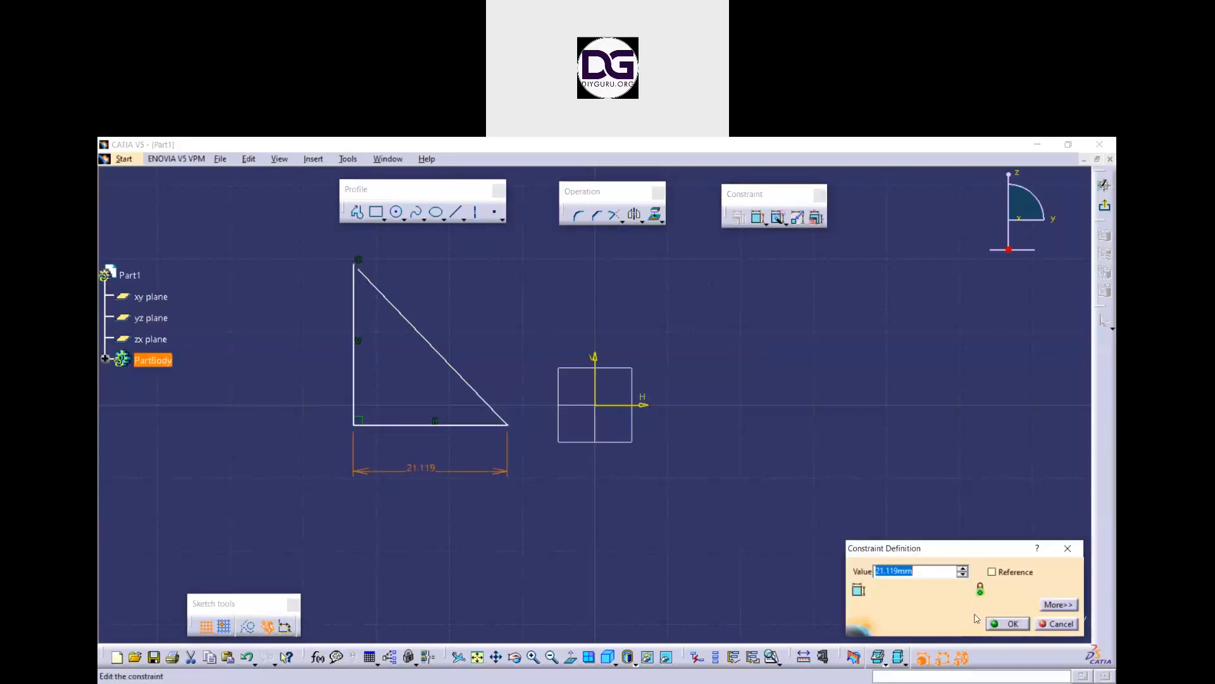
type("5")
key("Return")
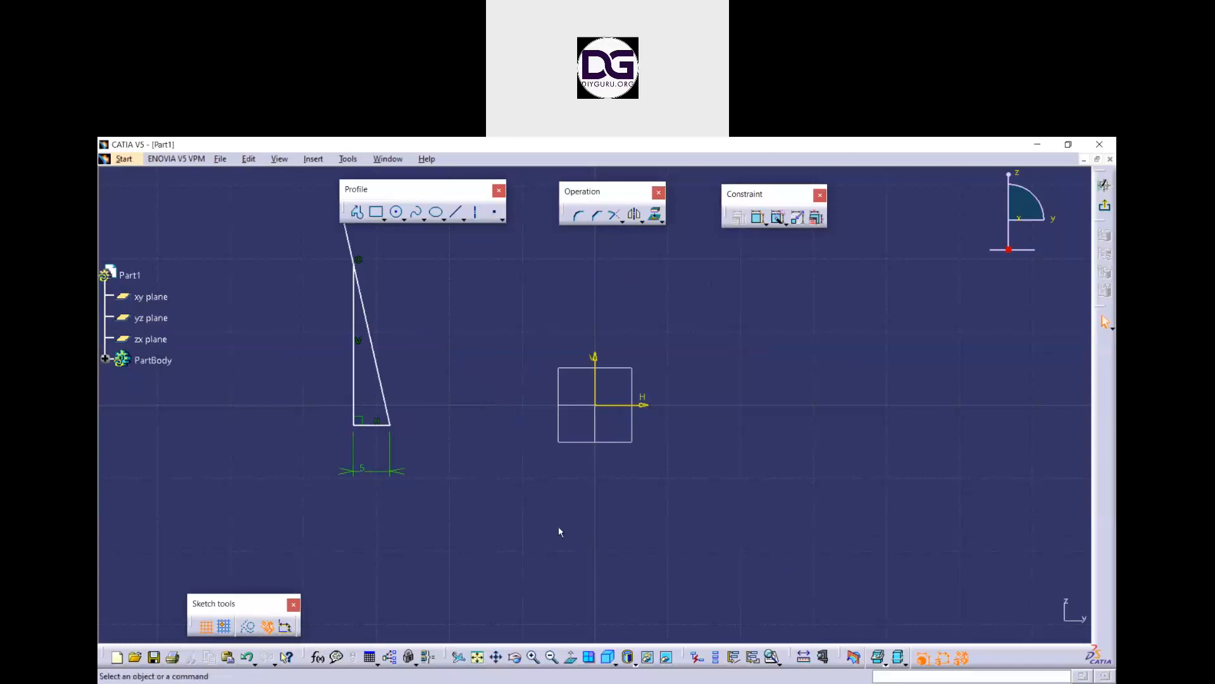
Step: Undo the horizontal leg's length change and delete its length dimension
key("ctrl+z")
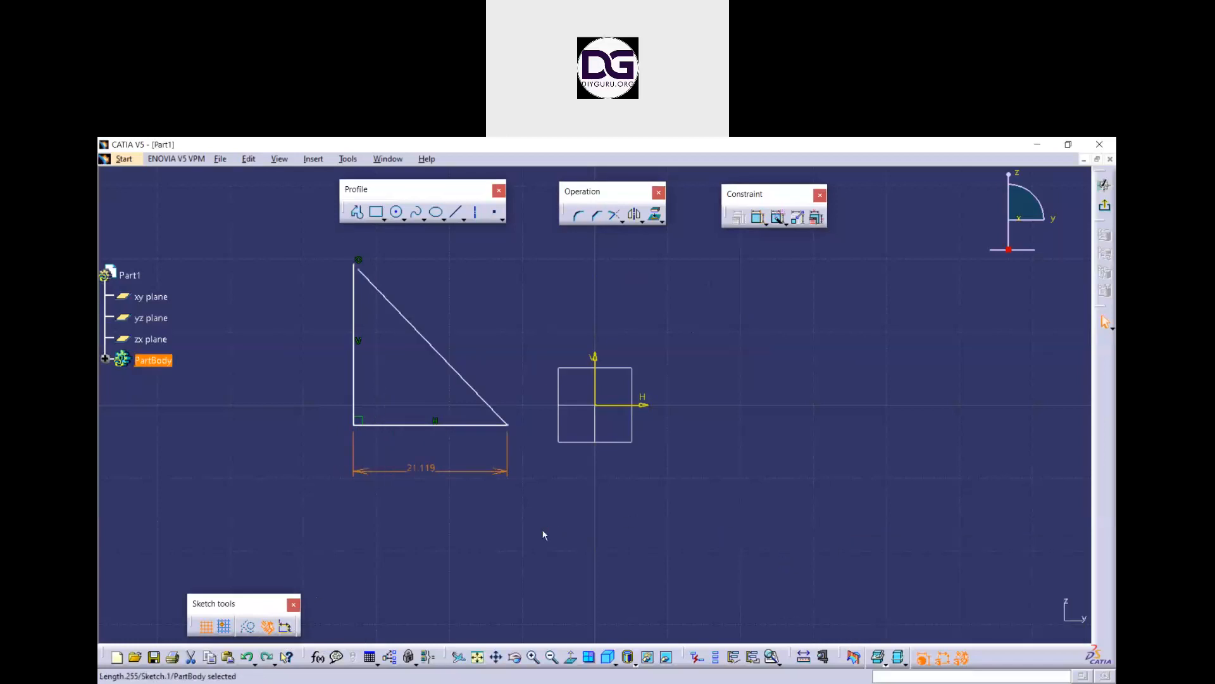
left_click(521, 538)
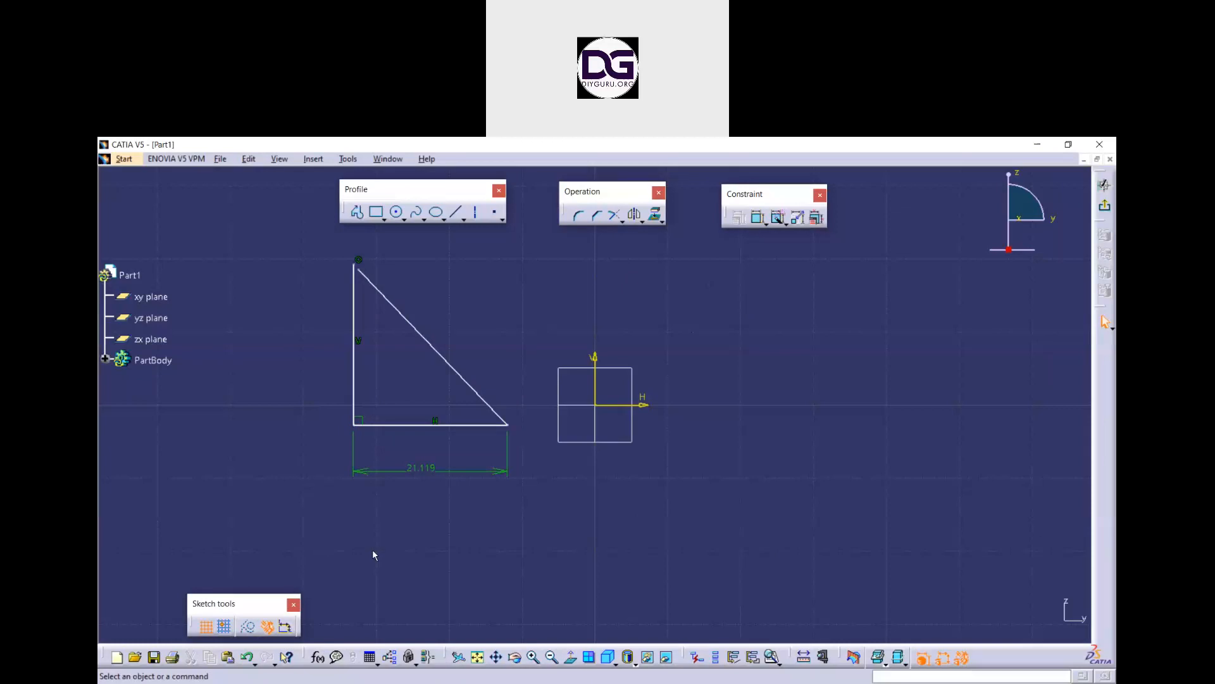
left_click(429, 479)
key("Delete")
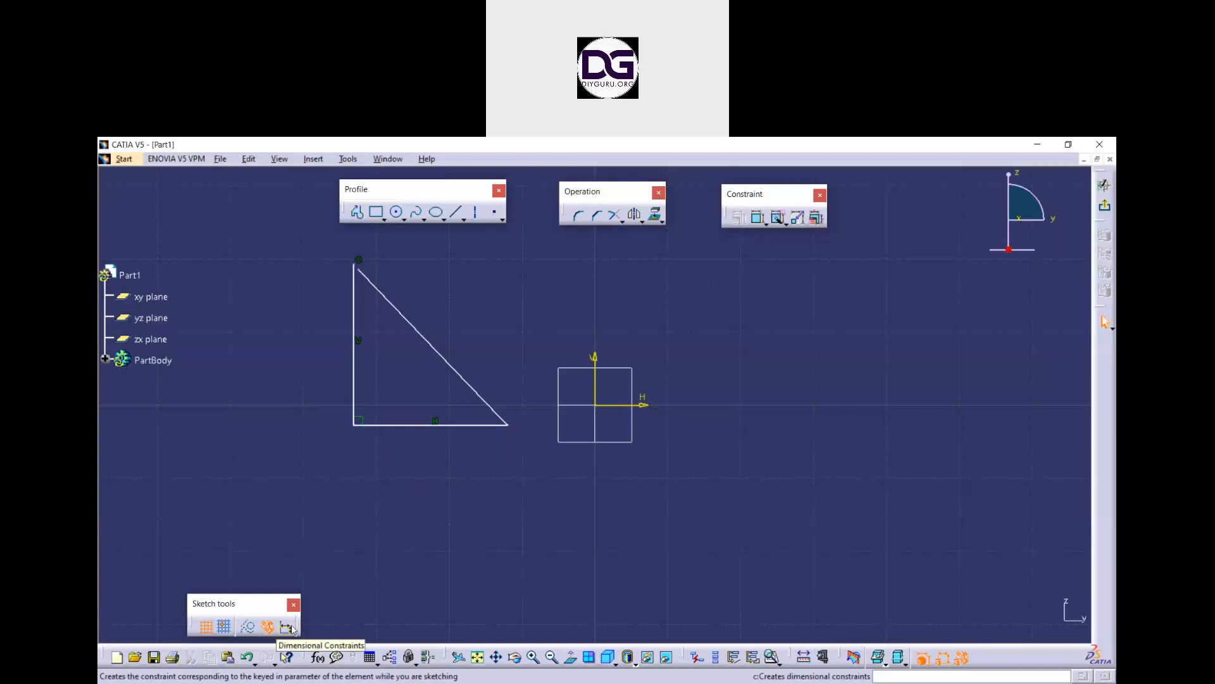
Step: Delete the whole triangle together with its constraints from the sketch
left_click_drag(537, 487, 303, 241)
key("Delete")
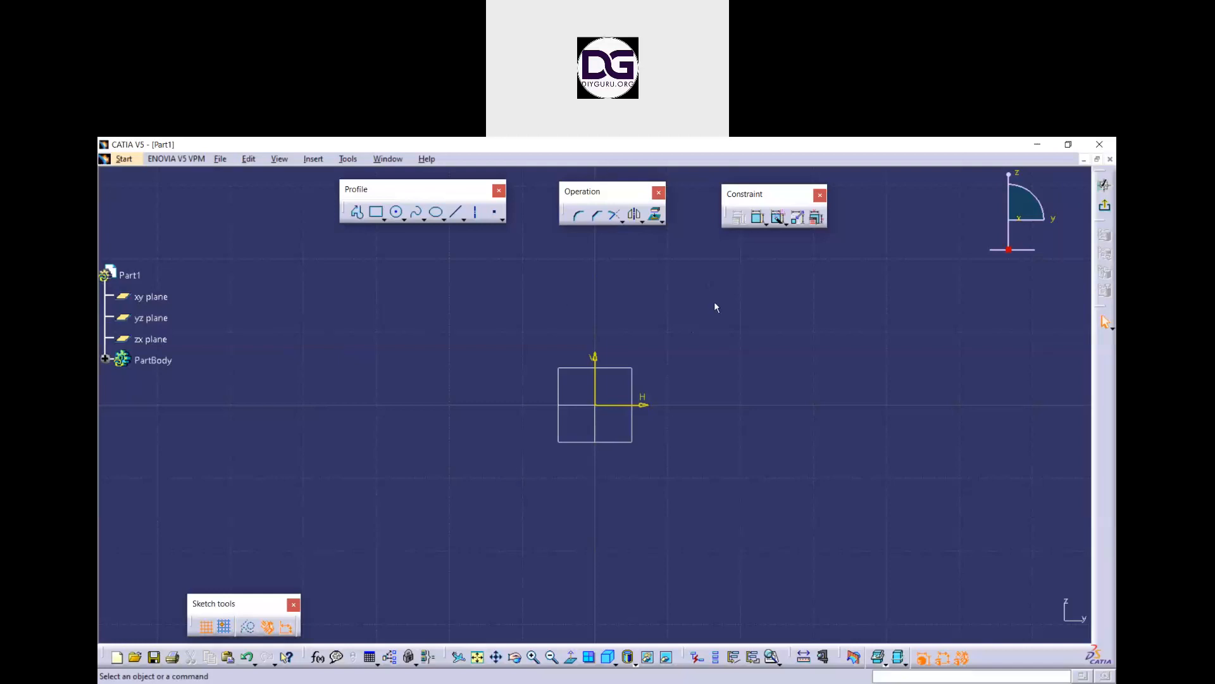
left_click(687, 145)
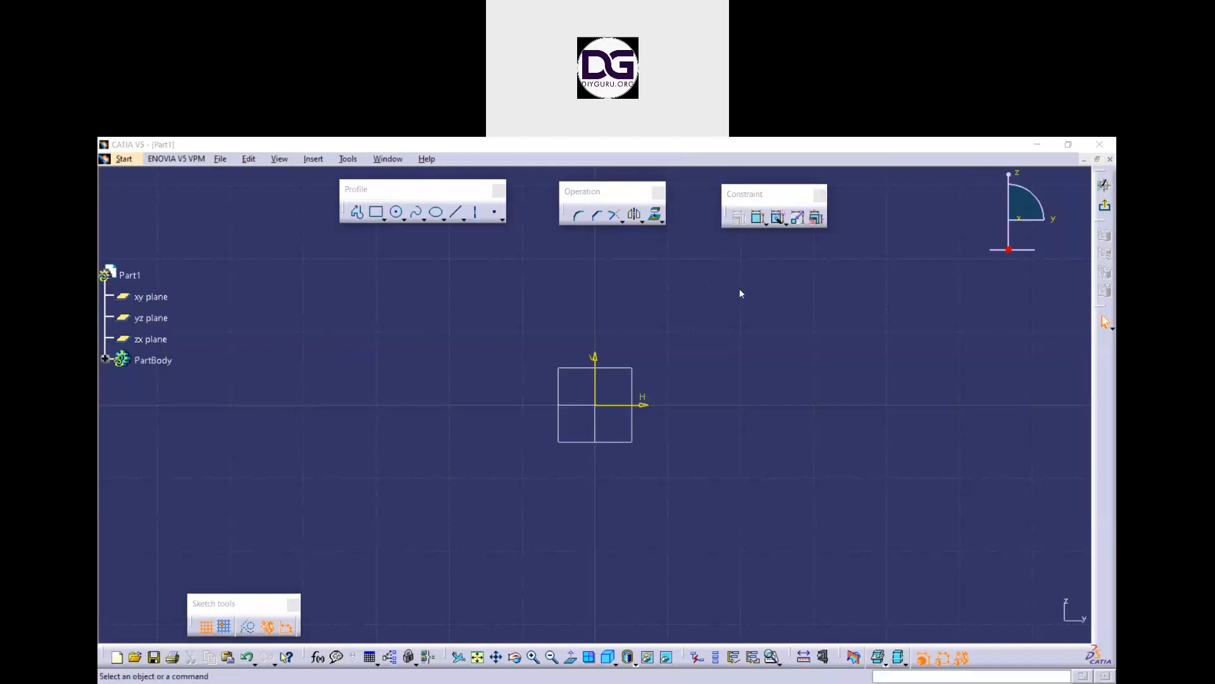